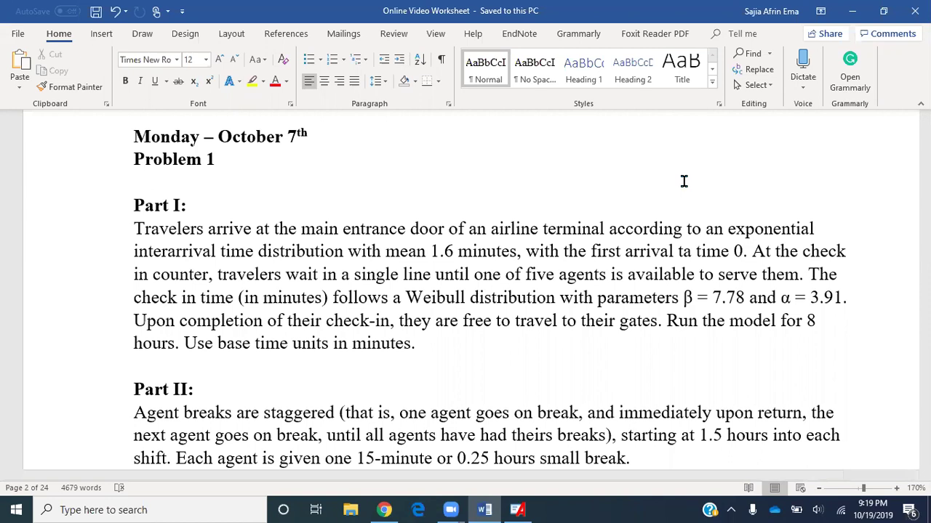
# Read Part I, Part II and the Schedule of Agents table of Problem 1 in the worksheet.
pyautogui.scroll(-3, 684, 181)
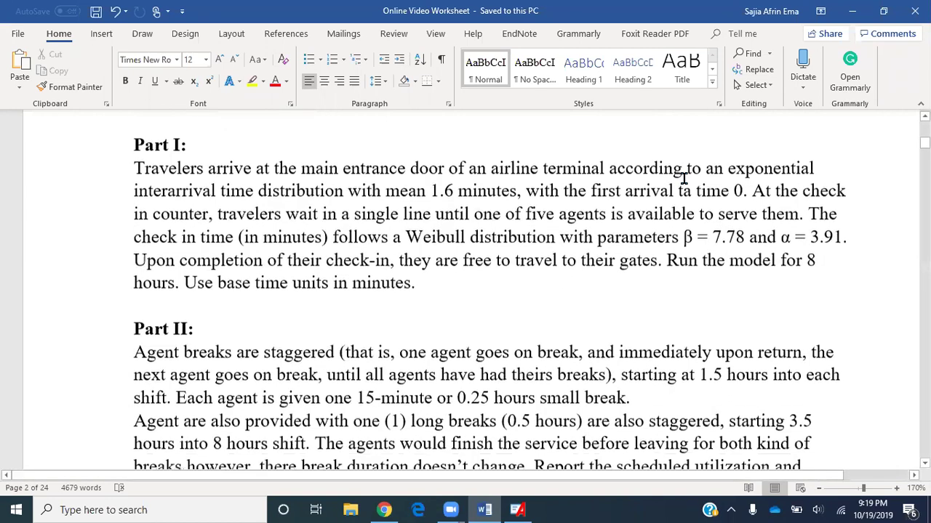
pyautogui.scroll(-5, 683, 175)
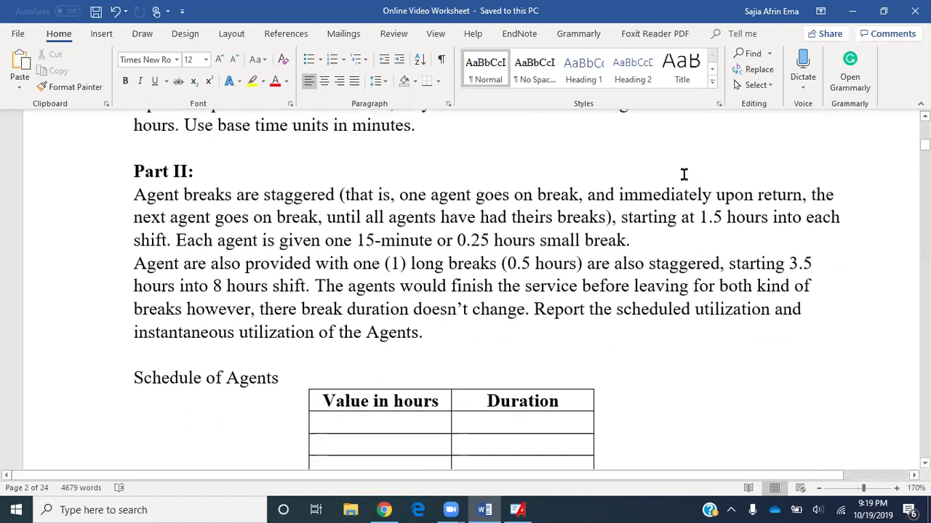
pyautogui.scroll(-3, 684, 174)
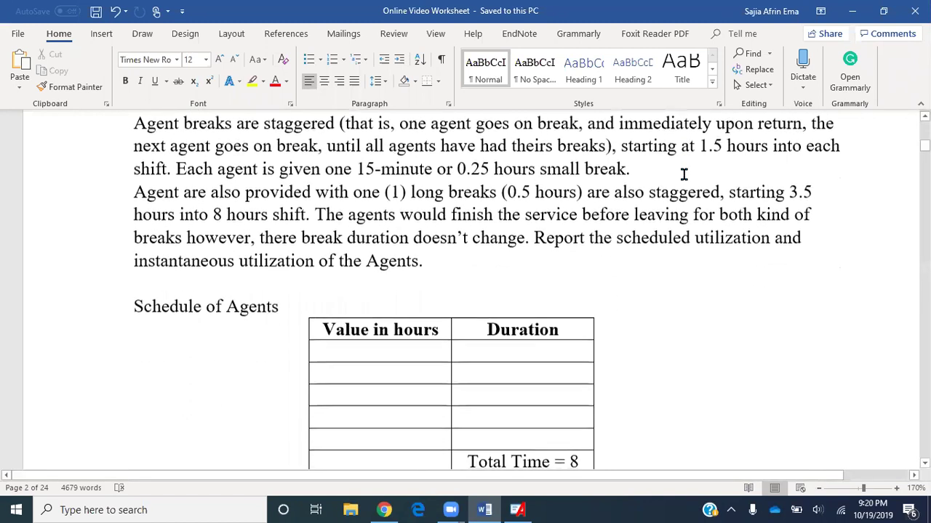
pyautogui.scroll(7, 683, 174)
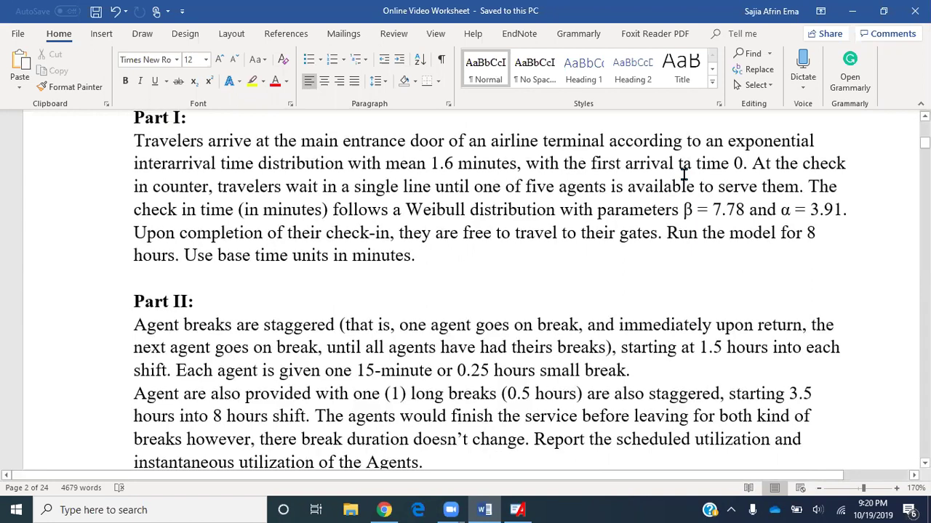
pyautogui.scroll(3, 682, 176)
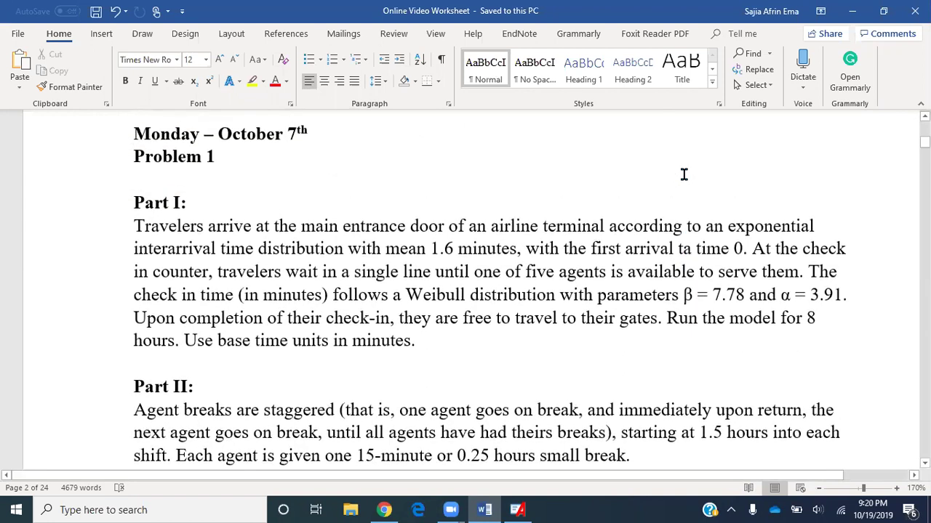
# Correct the typo "ta" to "at" in the first-arrival phrase of the Part I paragraph.
pyautogui.scroll(-2, 168, 256)
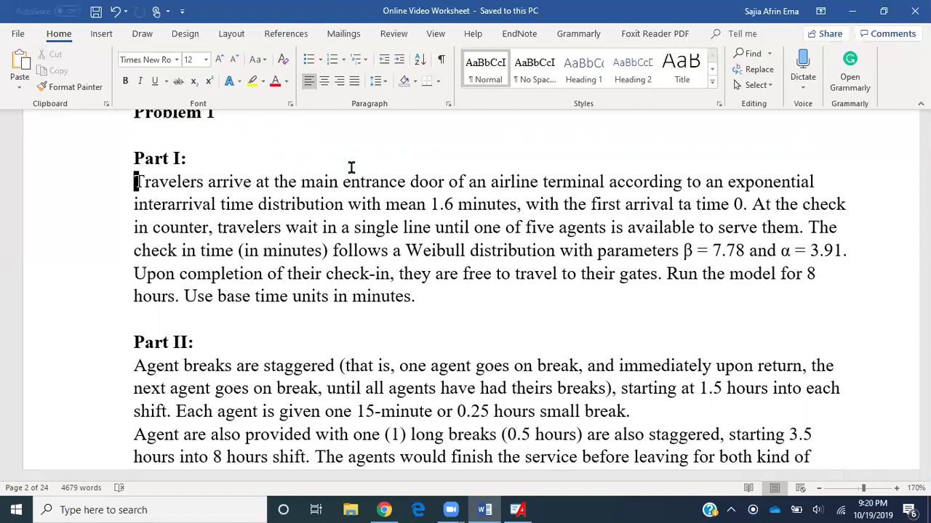
pyautogui.doubleClick(680, 201)
pyautogui.write('at')
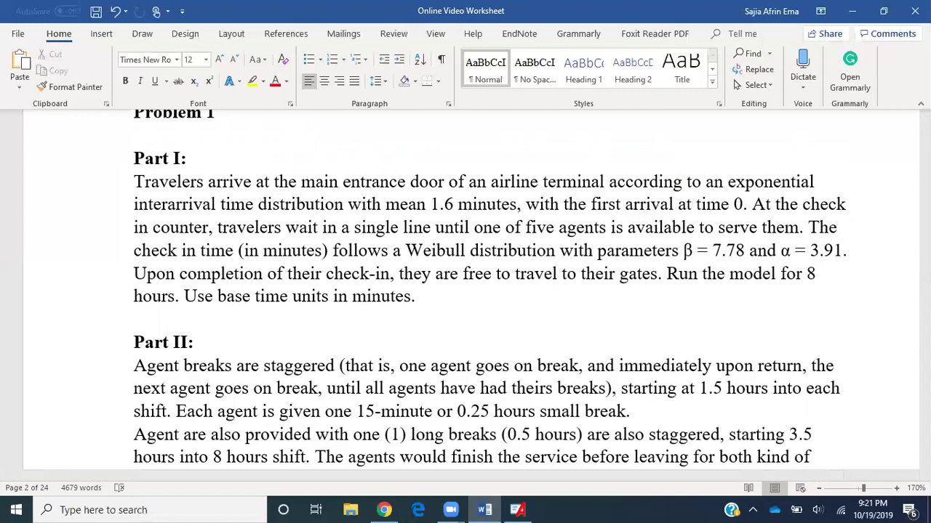
# Make the phrase "one of five agents" in Part I bold and save the worksheet.
pyautogui.moveTo(473, 227); pyautogui.dragTo(590, 230)
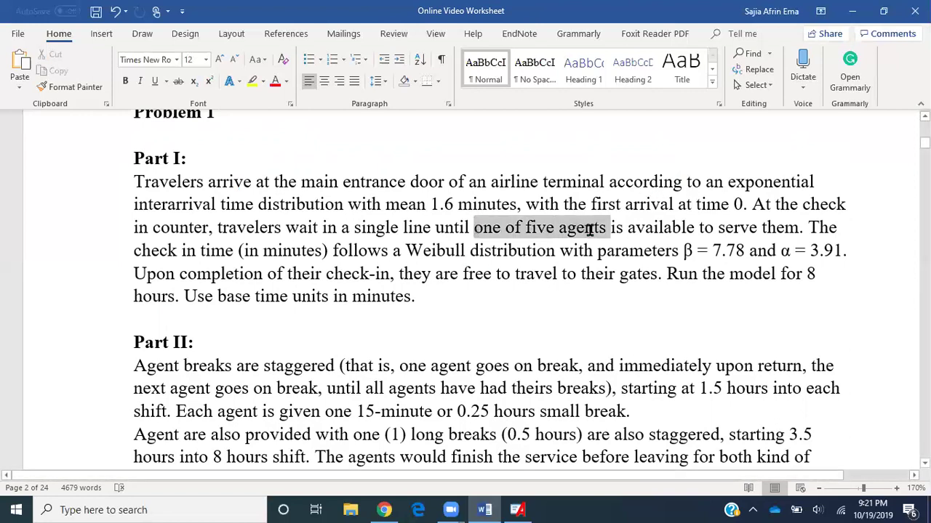
pyautogui.click(125, 81)
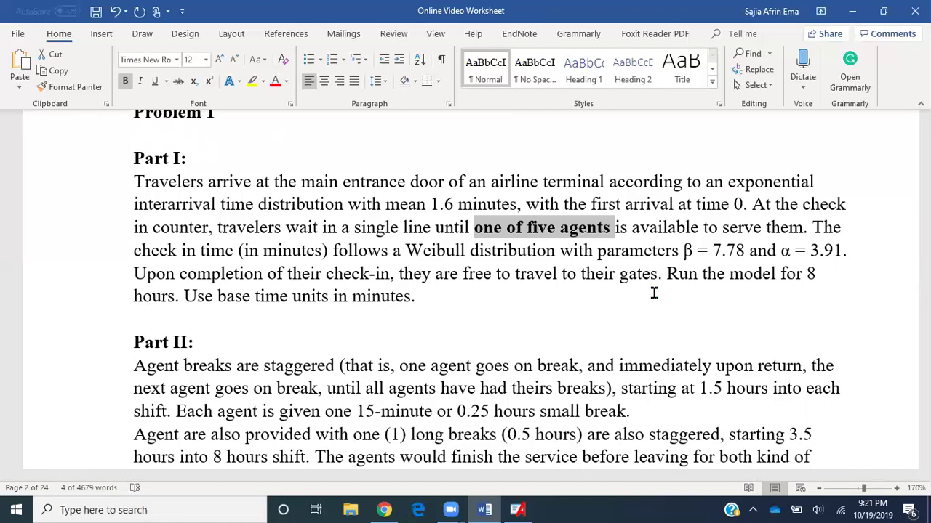
pyautogui.hotkey('ctrl', 's')
# Switch to Arena, create a new model and save it as "Part I_Airport Checkin" in the Online Videos folder.
pyautogui.click(517, 509)
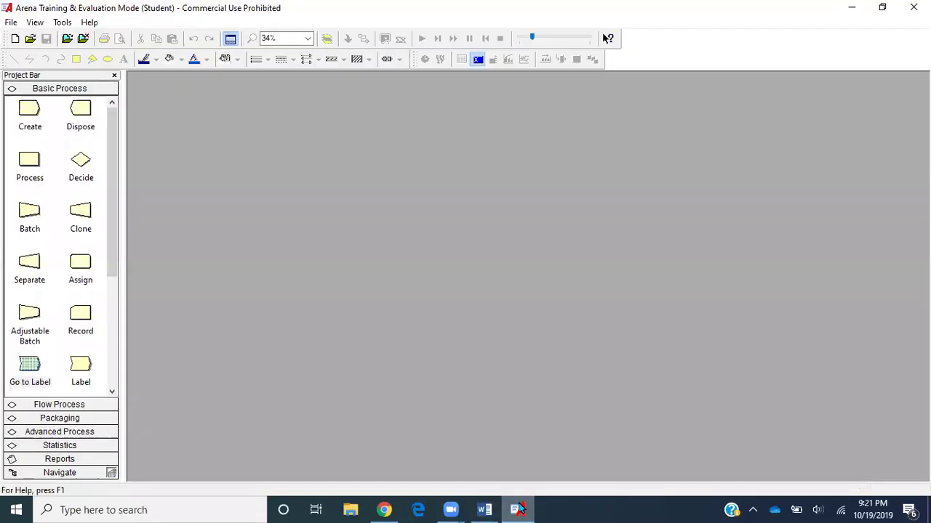
pyautogui.click(15, 38)
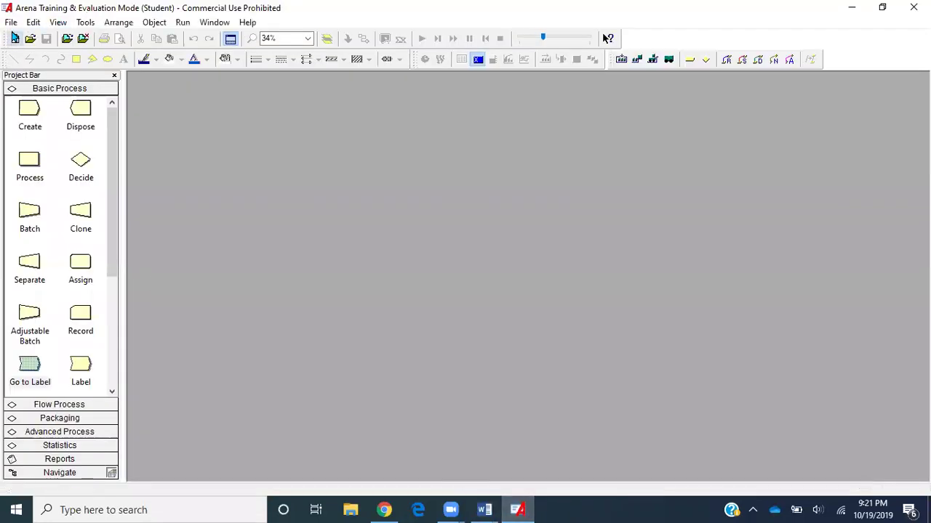
pyautogui.click(26, 22)
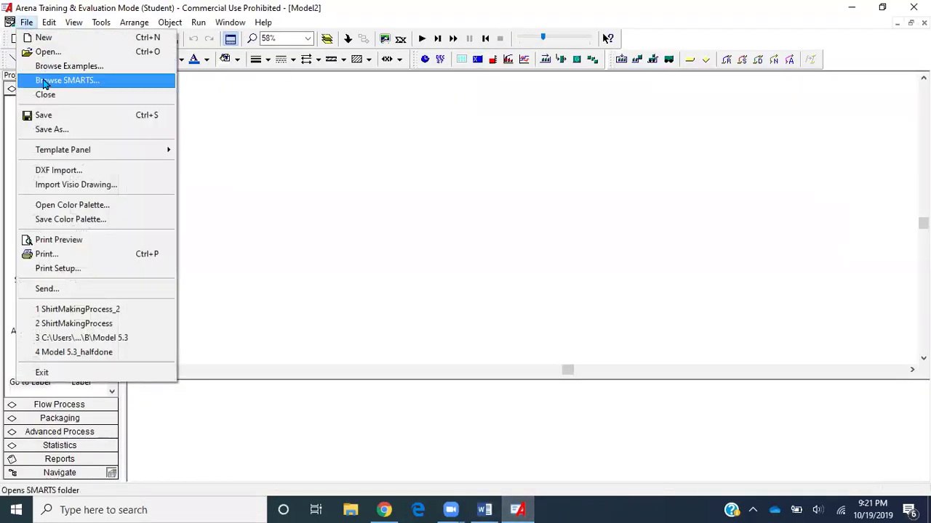
pyautogui.click(64, 135)
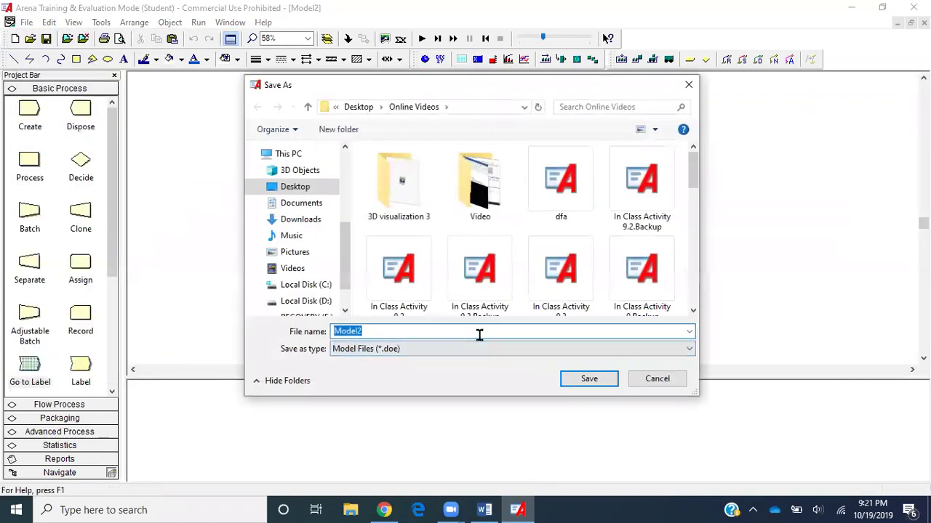
pyautogui.write('Part ')
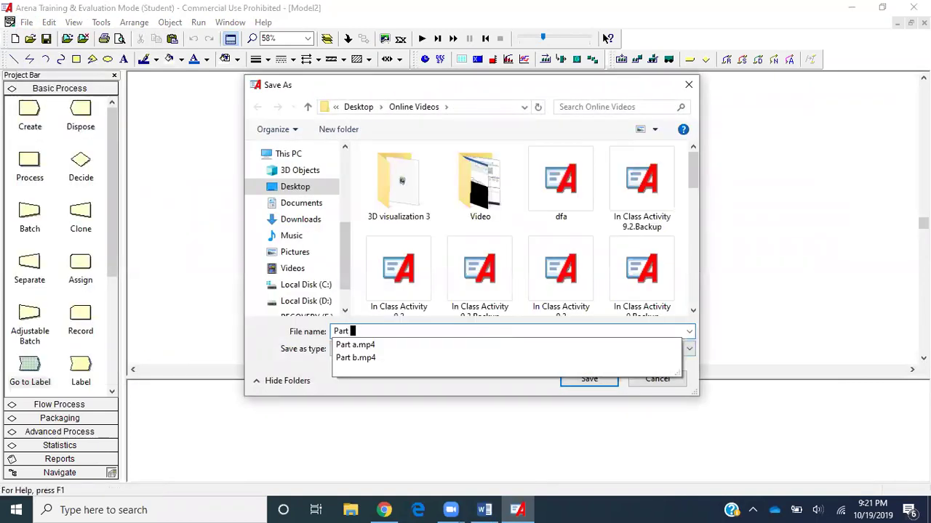
pyautogui.write('I_Ari')
pyautogui.press('BackSpace')
pyautogui.press('BackSpace')
pyautogui.write('irport Checkin')
pyautogui.press('Return')
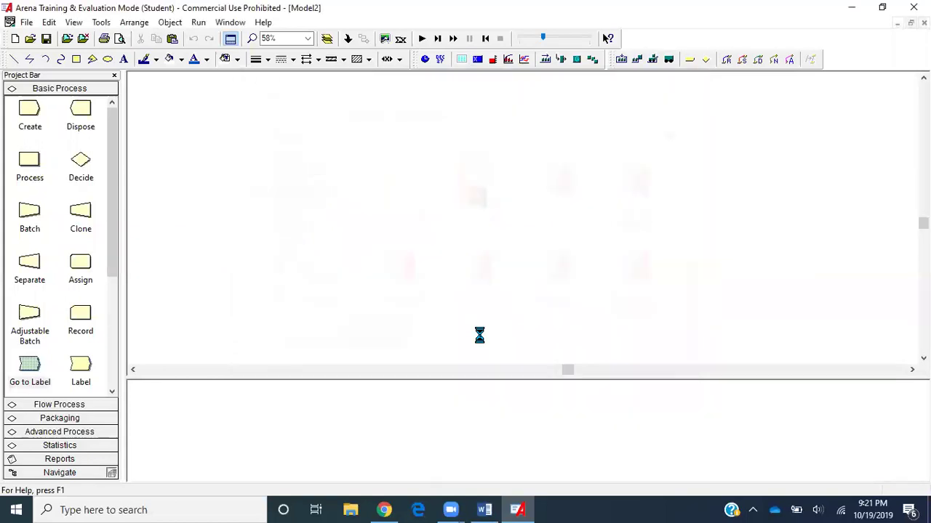
# Show the grid in the model window and place a Create module on it.
pyautogui.click(74, 22)
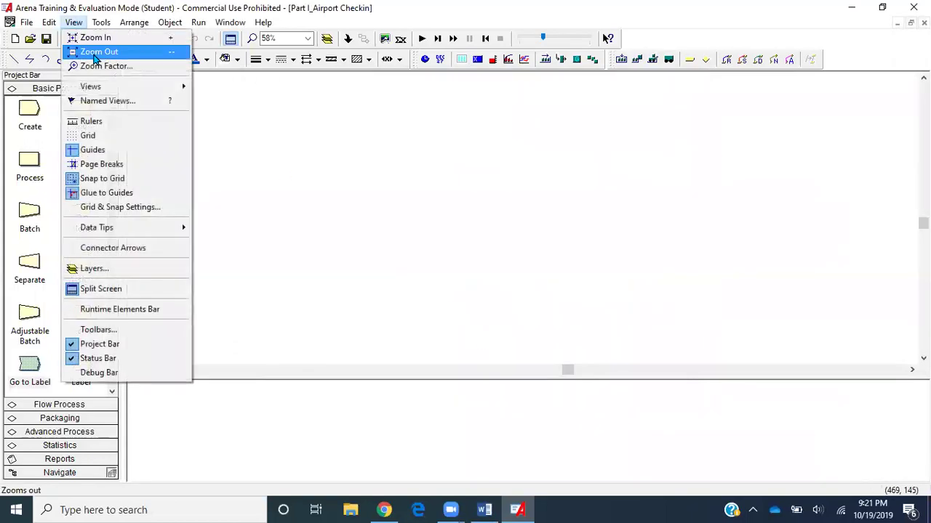
pyautogui.click(101, 136)
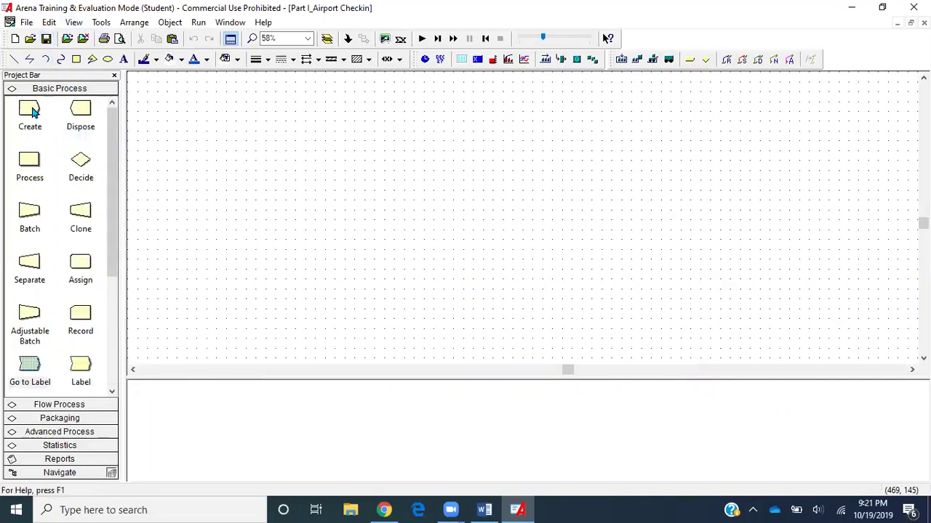
pyautogui.moveTo(32, 110); pyautogui.dragTo(229, 188)
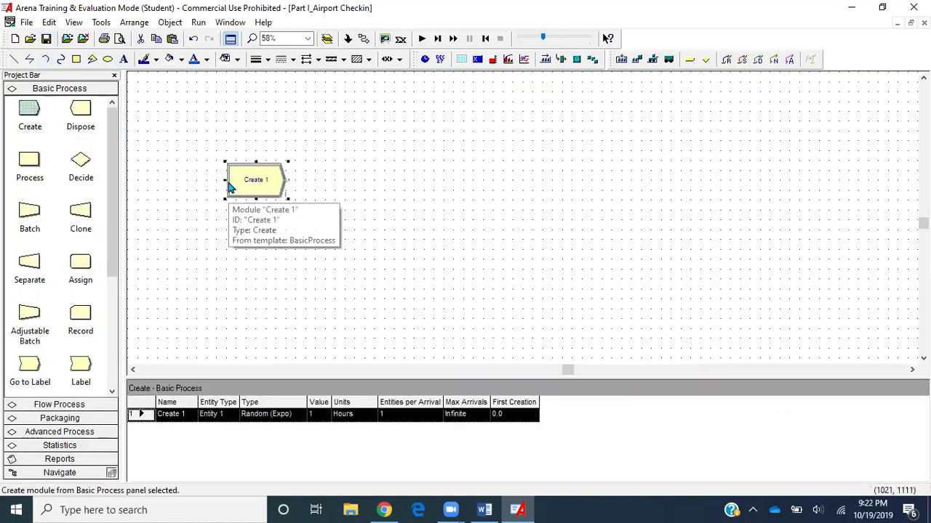
# Name the Create module "Create Passenger Arrival" and set its entity type to Passenger.
pyautogui.doubleClick(255, 179)
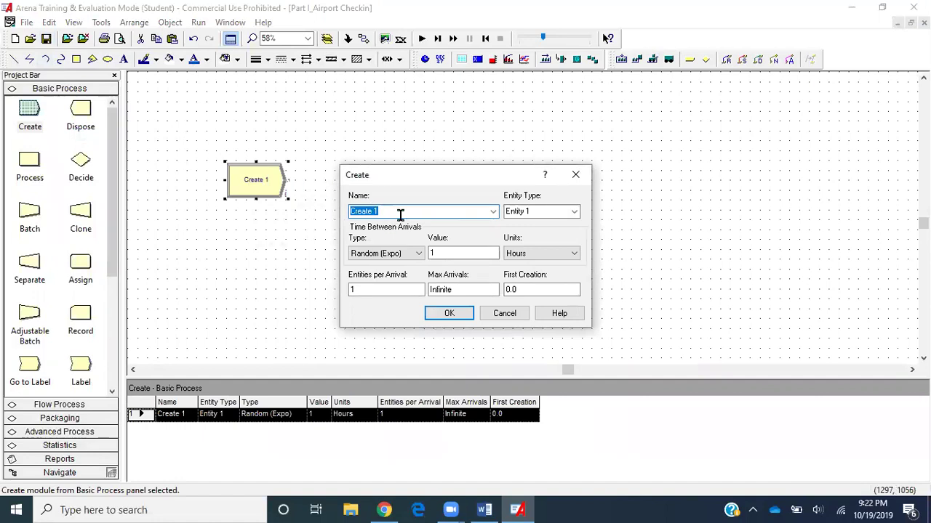
pyautogui.write('Cra')
pyautogui.write('ate Passe')
pyautogui.write('nger Arriva')
pyautogui.write('l')
pyautogui.press('Tab')
pyautogui.write('Passenger')
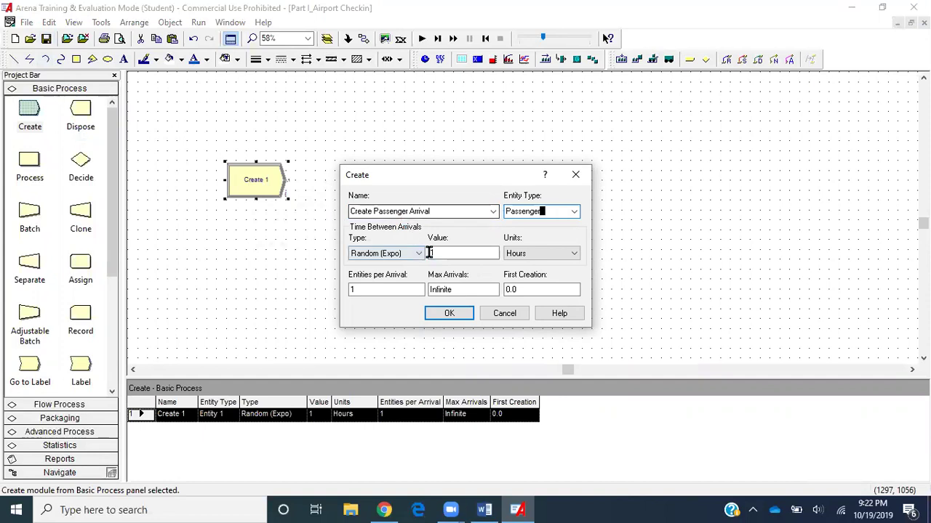
# Set the Random (Expo) time between passenger arrivals to 1.6 minutes, keeping the first creation at 0.0.
pyautogui.click(449, 253)
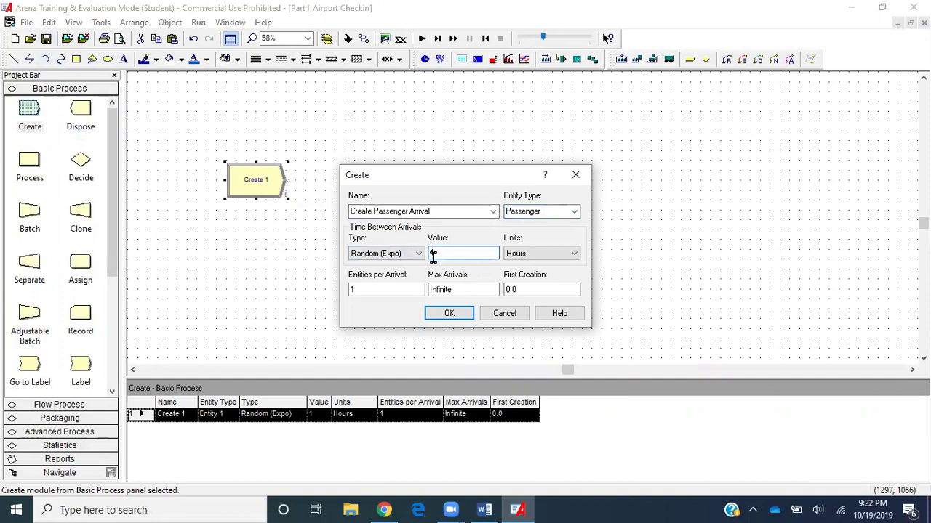
pyautogui.write('1.6')
pyautogui.click(521, 256)
pyautogui.click(526, 275)
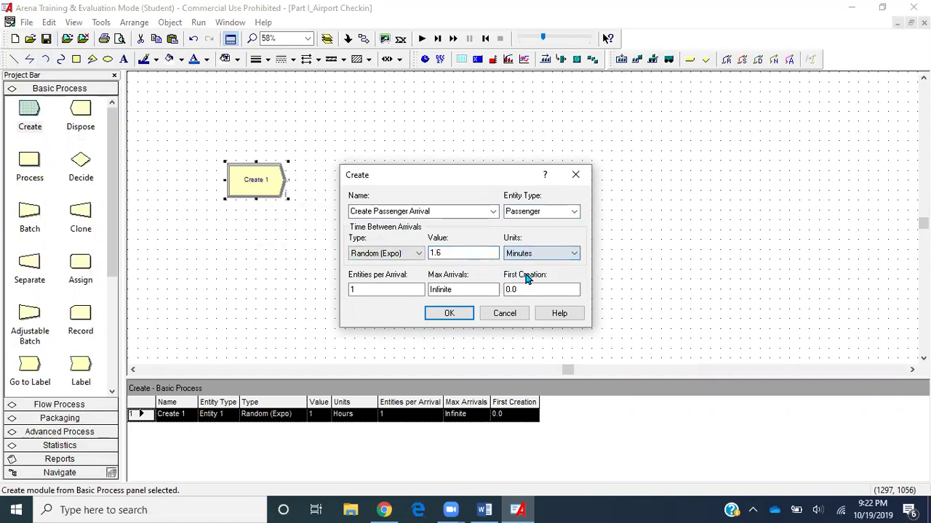
pyautogui.click(557, 289)
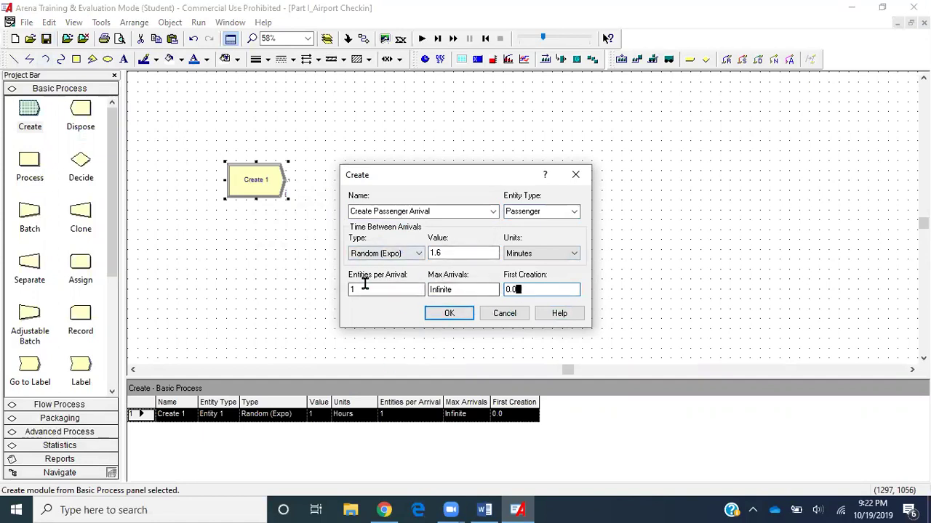
pyautogui.click(449, 315)
pyautogui.click(235, 266)
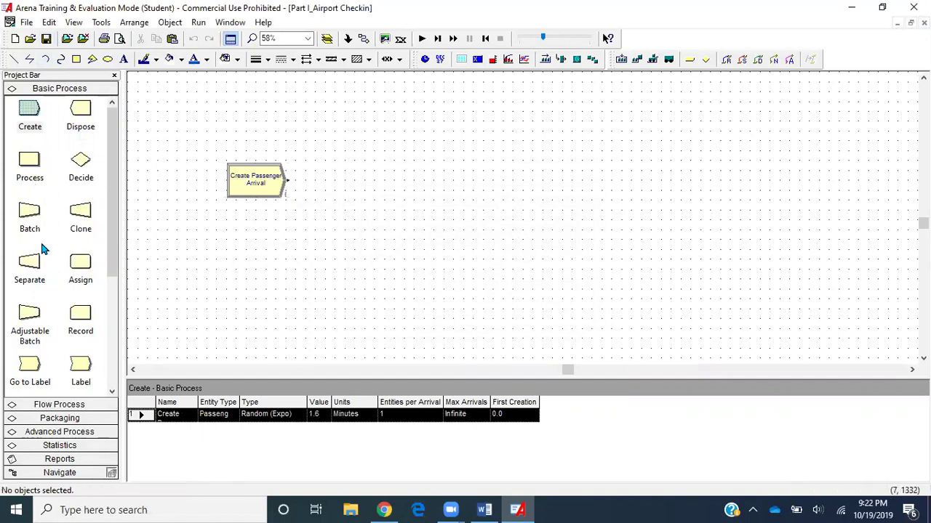
# Add a fixed-capacity resource named Agents with a capacity of 5.
pyautogui.scroll(-3, 55, 308)
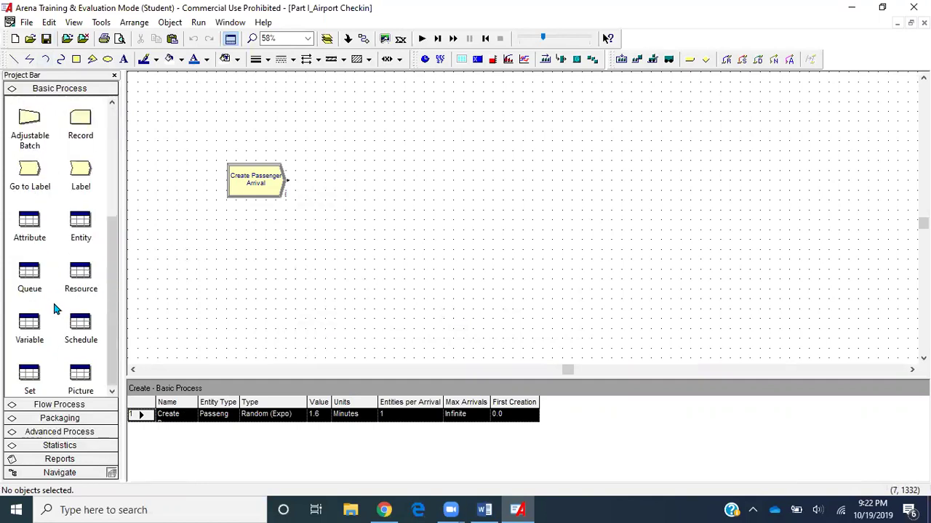
pyautogui.click(78, 283)
pyautogui.doubleClick(213, 424)
pyautogui.moveTo(207, 402); pyautogui.dragTo(242, 401)
pyautogui.click(221, 416)
pyautogui.click(217, 415)
pyautogui.write('Agents')
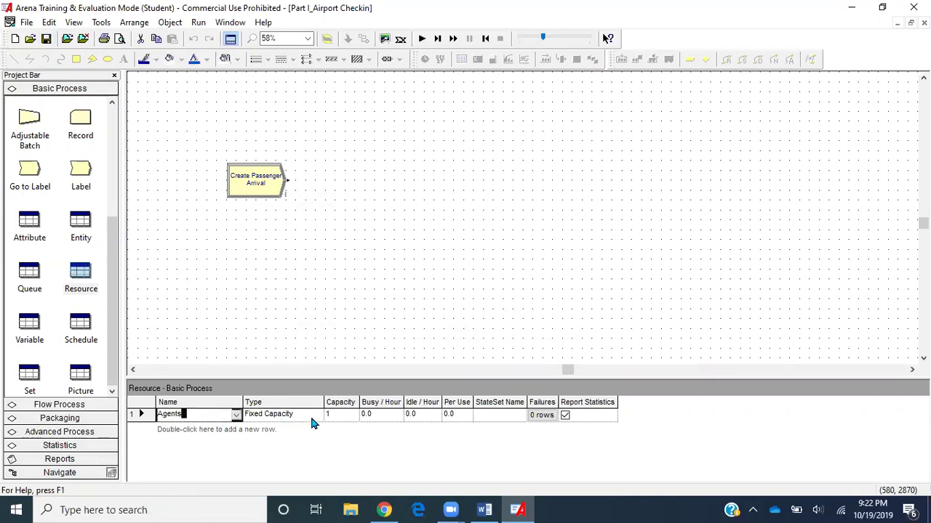
pyautogui.click(328, 414)
pyautogui.press('BackSpace')
pyautogui.write('5')
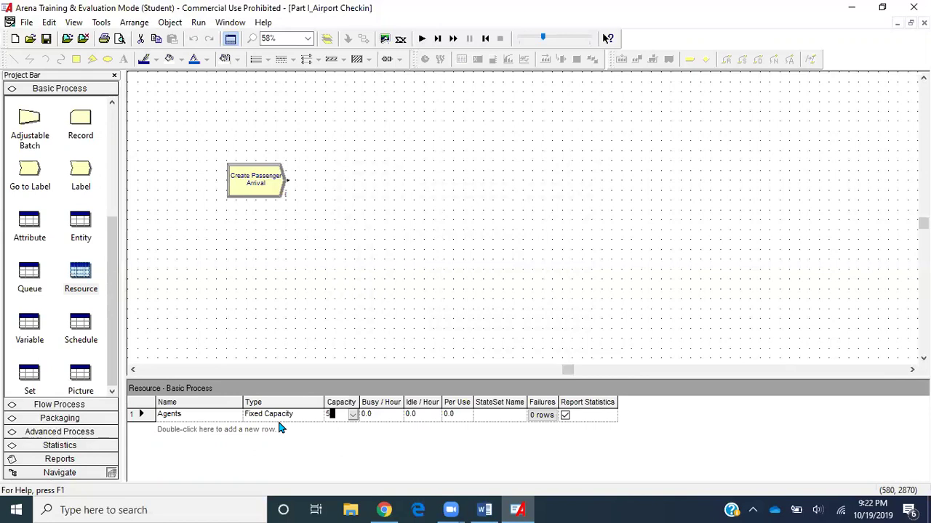
# Place a Process module beside Create Passenger Arrival and connect the two modules.
pyautogui.moveTo(112, 226); pyautogui.dragTo(109, 116)
pyautogui.moveTo(35, 160); pyautogui.dragTo(327, 188)
pyautogui.click(363, 38)
pyautogui.click(289, 180)
pyautogui.click(357, 180)
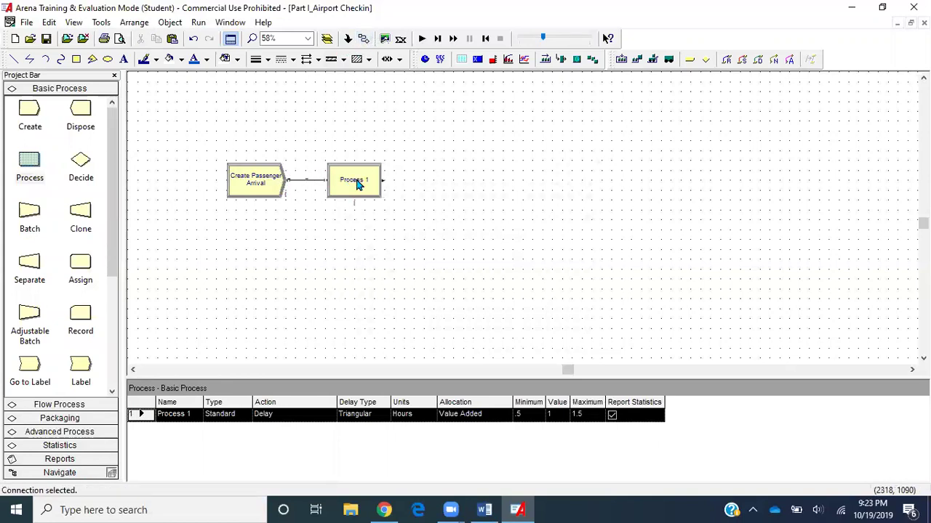
# Name the Process module "Checkin Process" and set its action to Seize Delay Release.
pyautogui.doubleClick(356, 185)
pyautogui.write('Checking Proc')
pyautogui.press('BackSpace')
pyautogui.press('BackSpace')
pyautogui.press('BackSpace')
pyautogui.press('BackSpace')
pyautogui.press('BackSpace')
pyautogui.press('BackSpace')
pyautogui.write('cess')
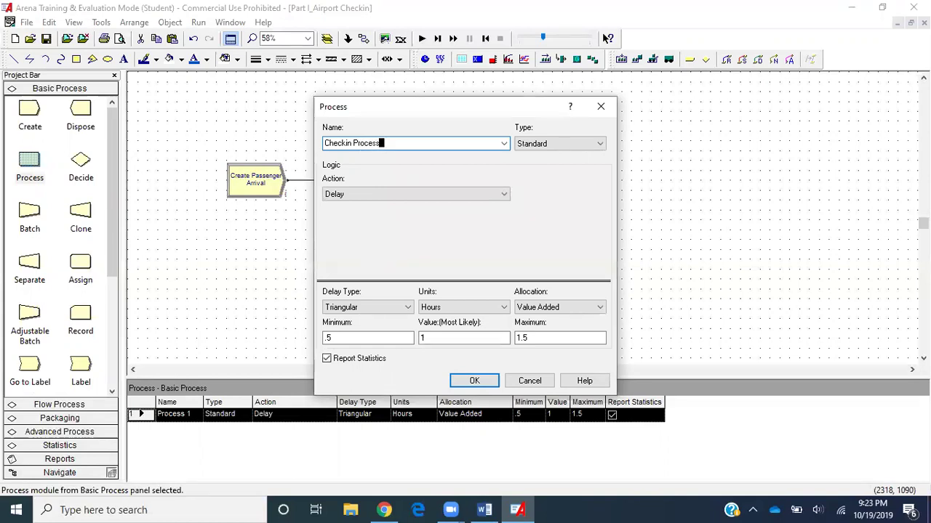
pyautogui.click(450, 196)
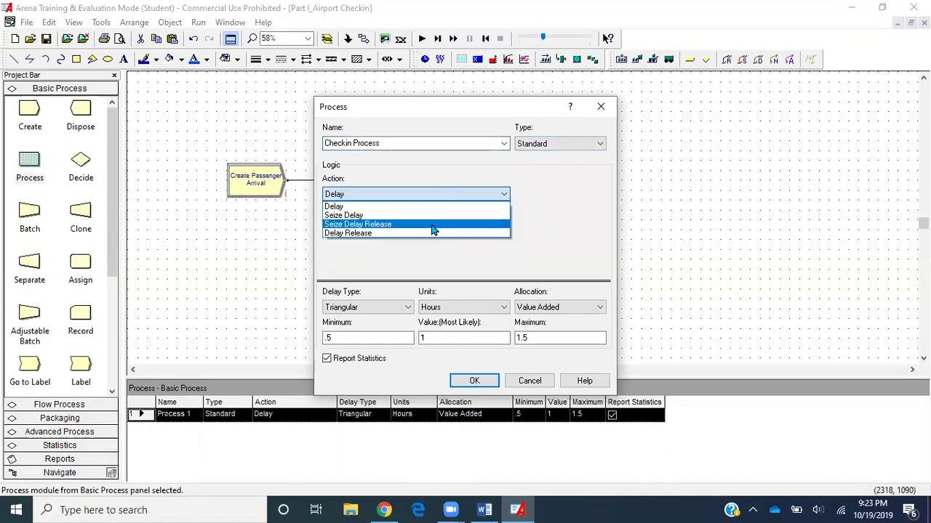
pyautogui.click(432, 230)
# Add the Agents resource to the Checkin Process with 1 unit to seize and release.
pyautogui.click(536, 227)
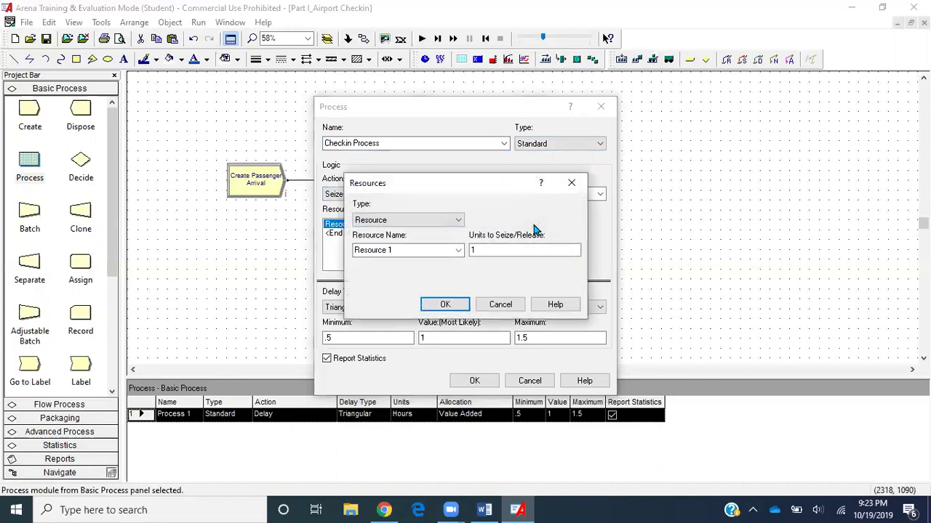
pyautogui.doubleClick(428, 251)
pyautogui.click(458, 251)
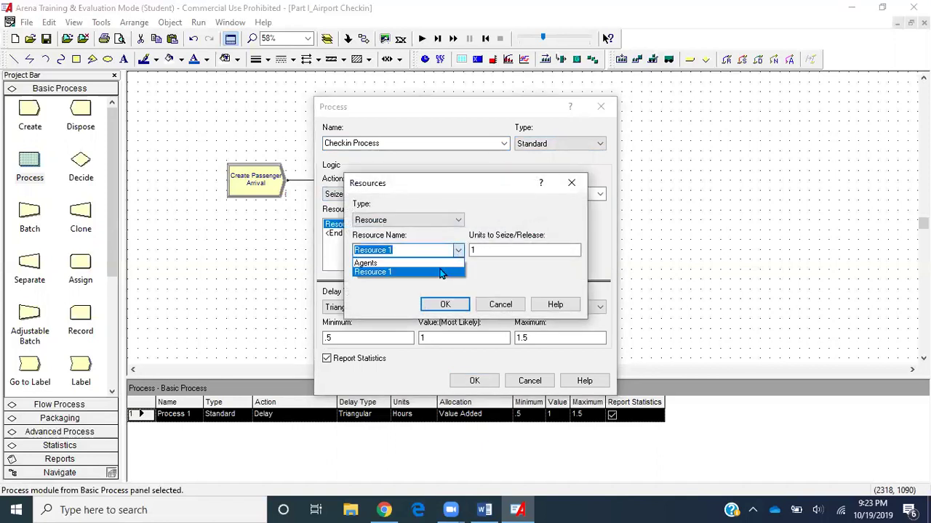
pyautogui.click(445, 267)
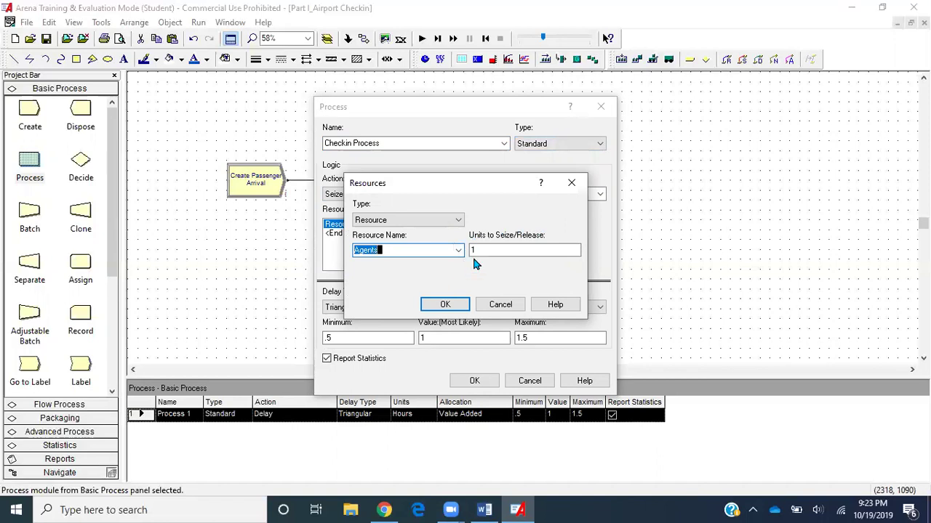
pyautogui.click(473, 252)
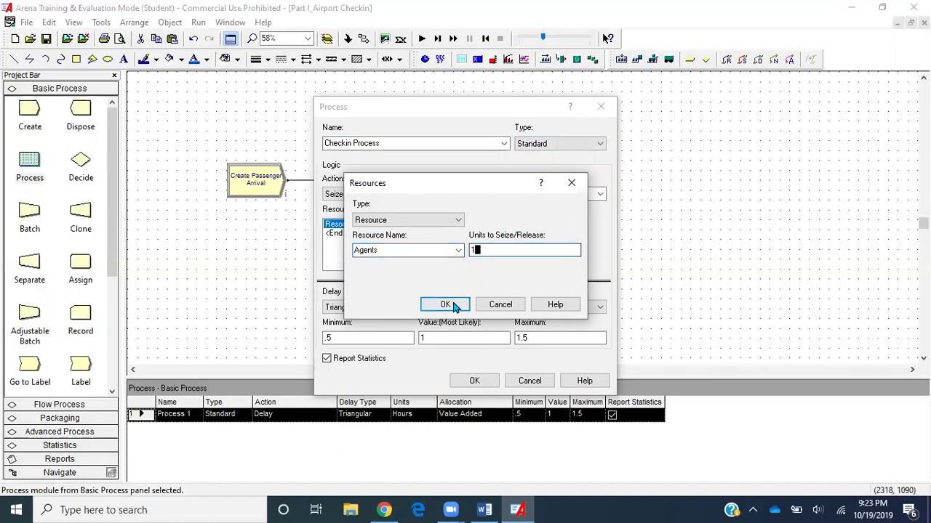
pyautogui.click(445, 305)
# Set the Checkin Process delay type to Expression and its time units to Minutes.
pyautogui.click(382, 306)
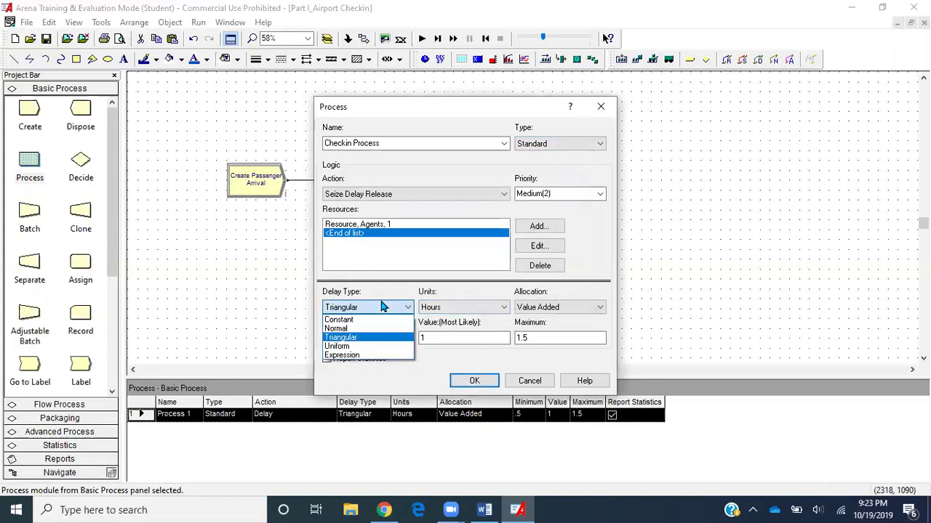
pyautogui.click(363, 355)
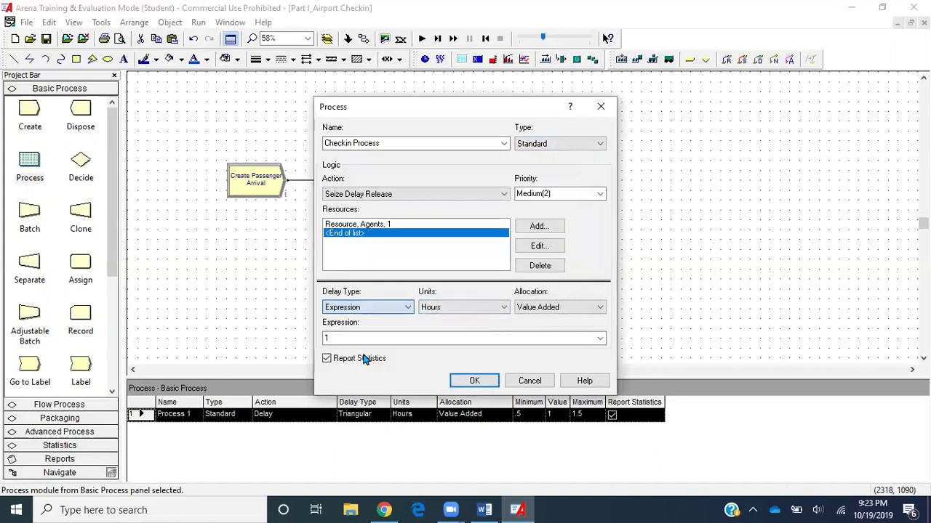
pyautogui.click(450, 308)
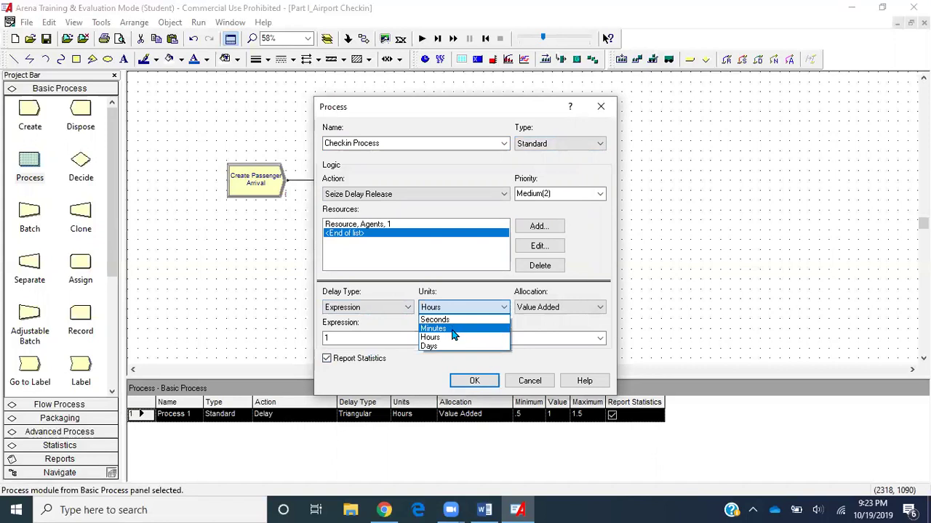
pyautogui.click(451, 330)
# Set the Checkin Process delay expression to WEIB( 7.78, 3.91), check it against the Part I worksheet text, and accept the module settings.
pyautogui.click(600, 338)
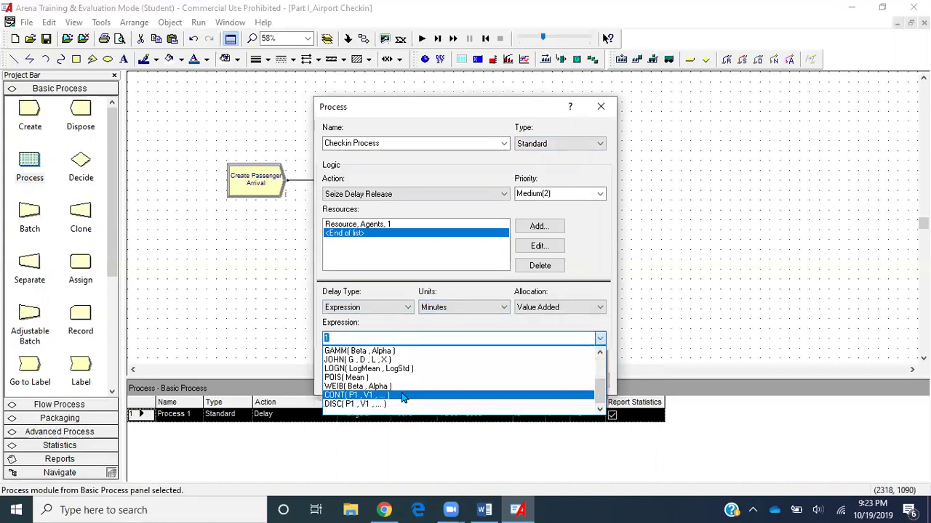
pyautogui.click(402, 397)
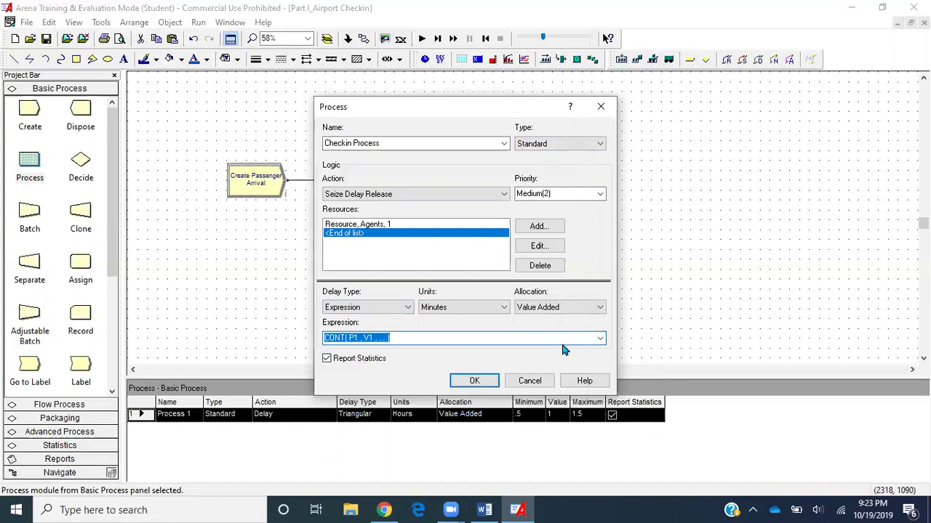
pyautogui.click(600, 338)
pyautogui.click(499, 388)
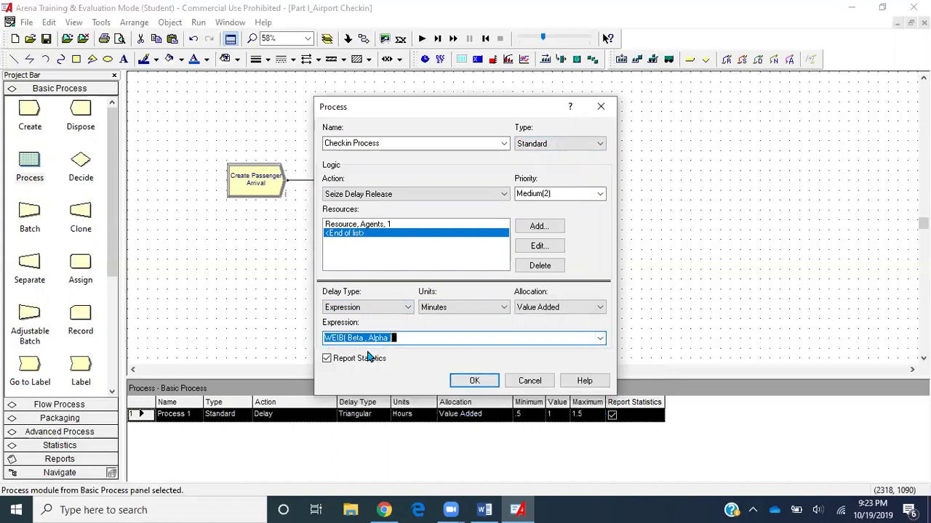
pyautogui.doubleClick(356, 337)
pyautogui.write('7.78')
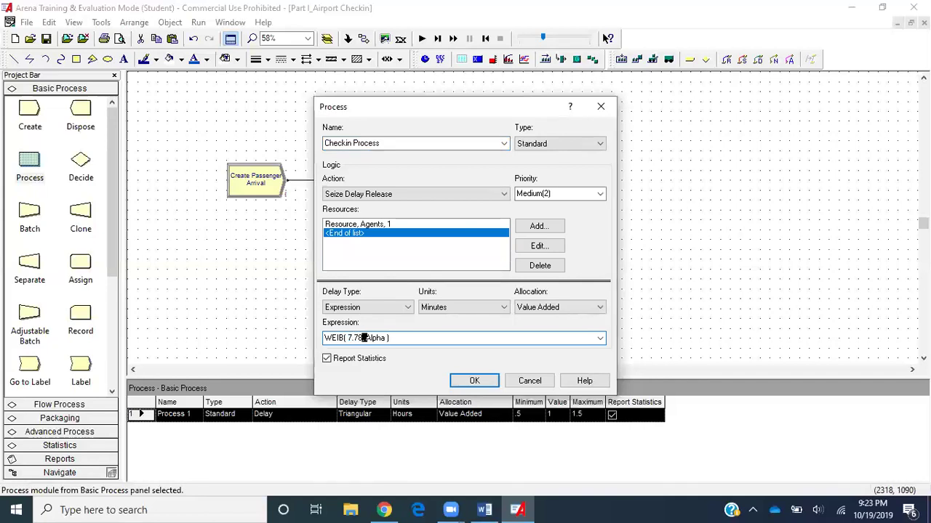
pyautogui.doubleClick(374, 338)
pyautogui.write('3.91')
pyautogui.click(484, 509)
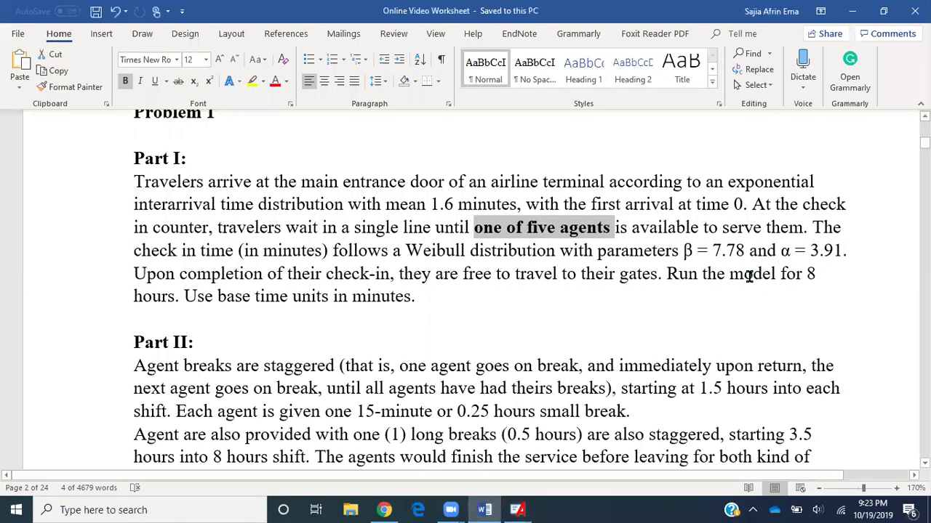
pyautogui.click(518, 509)
pyautogui.click(474, 383)
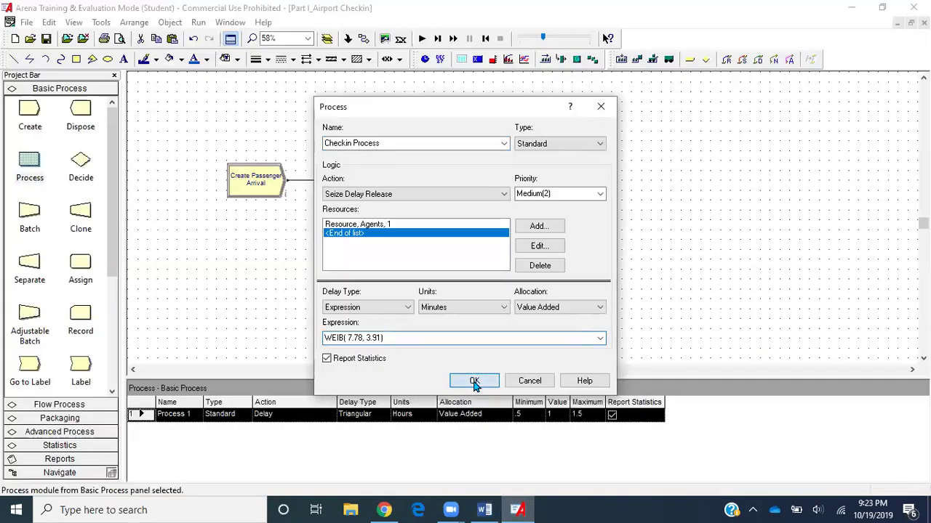
pyautogui.click(506, 243)
# Place a Dispose module after Checkin Process and connect the two modules.
pyautogui.moveTo(82, 111); pyautogui.dragTo(417, 187)
pyautogui.click(365, 40)
pyautogui.click(382, 180)
pyautogui.click(414, 180)
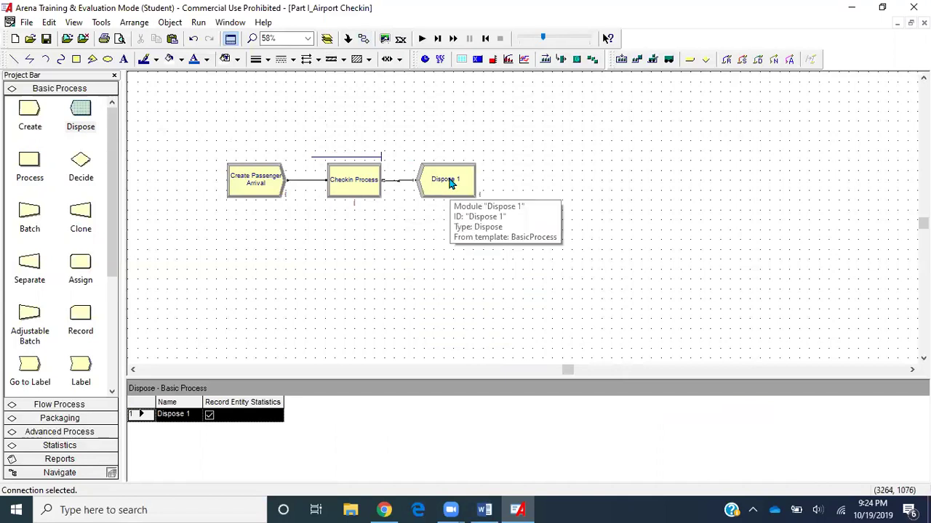
# Name the Dispose module "Free to Move towards gates".
pyautogui.doubleClick(451, 181)
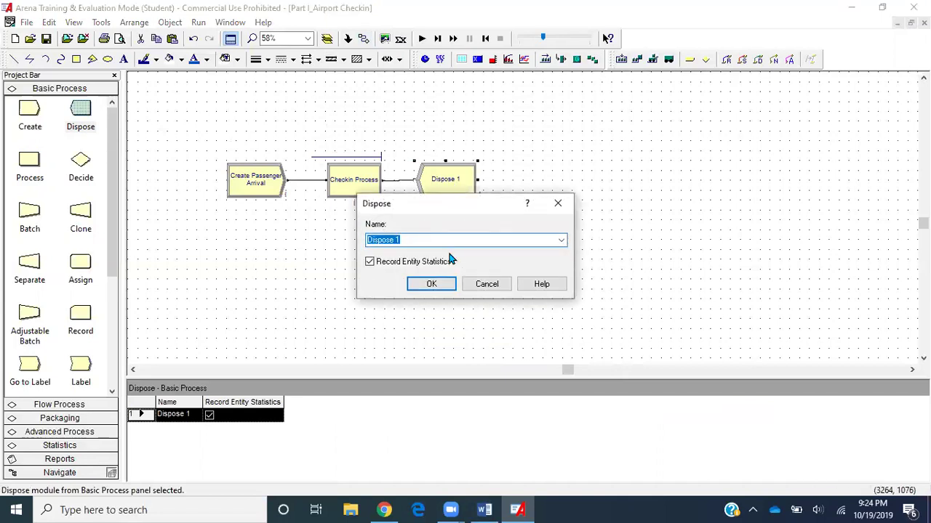
pyautogui.write('Free to Move towards gates')
pyautogui.press('Return')
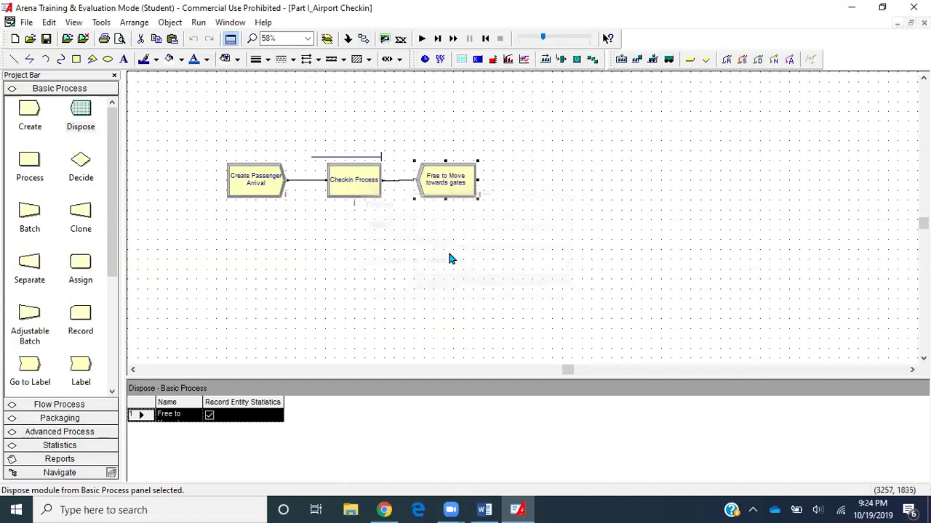
pyautogui.click(449, 256)
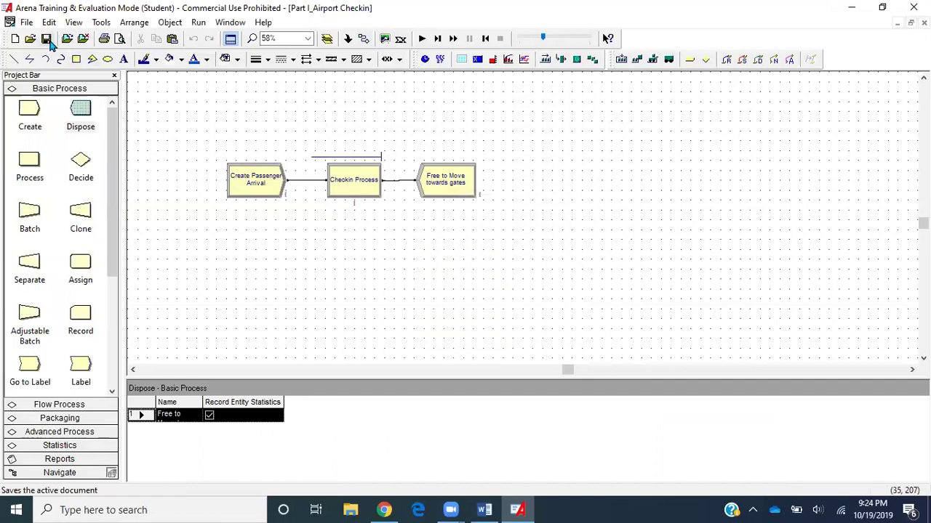
# Configure the run setup with a replication length of 8 hours and base time units of Minutes, keeping 24 hours per day.
pyautogui.click(198, 22)
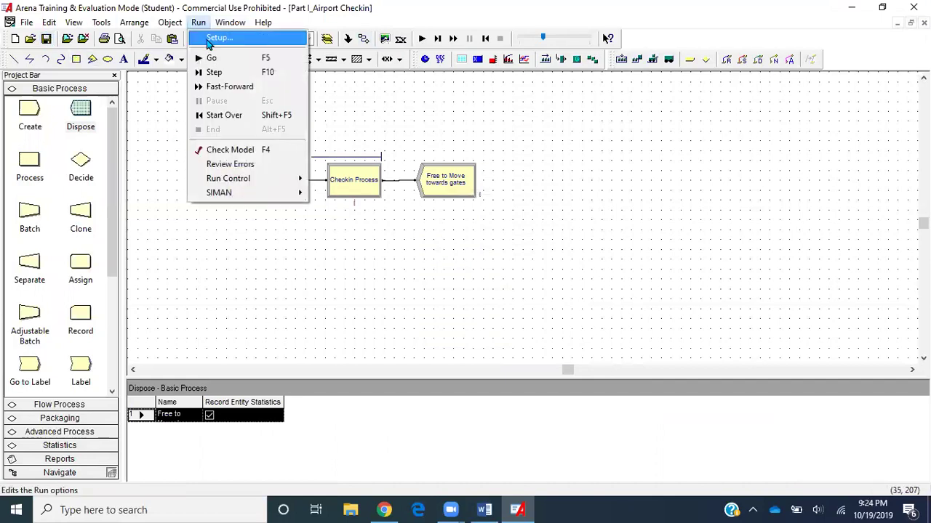
pyautogui.click(210, 41)
pyautogui.doubleClick(408, 245)
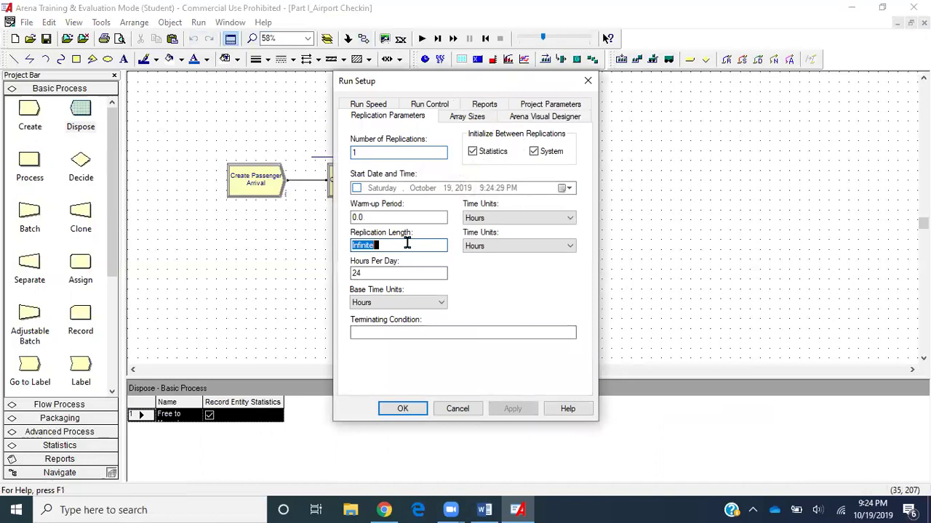
pyautogui.write('8')
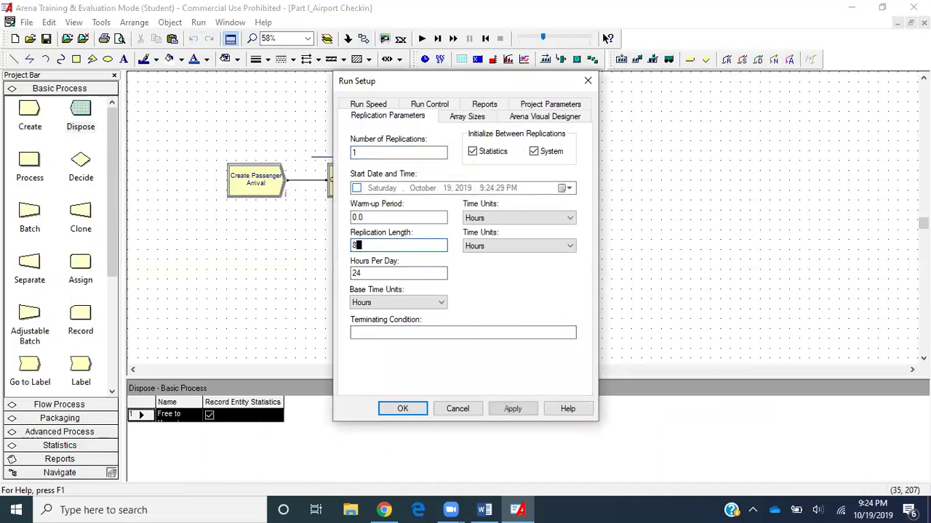
pyautogui.click(420, 310)
pyautogui.click(392, 331)
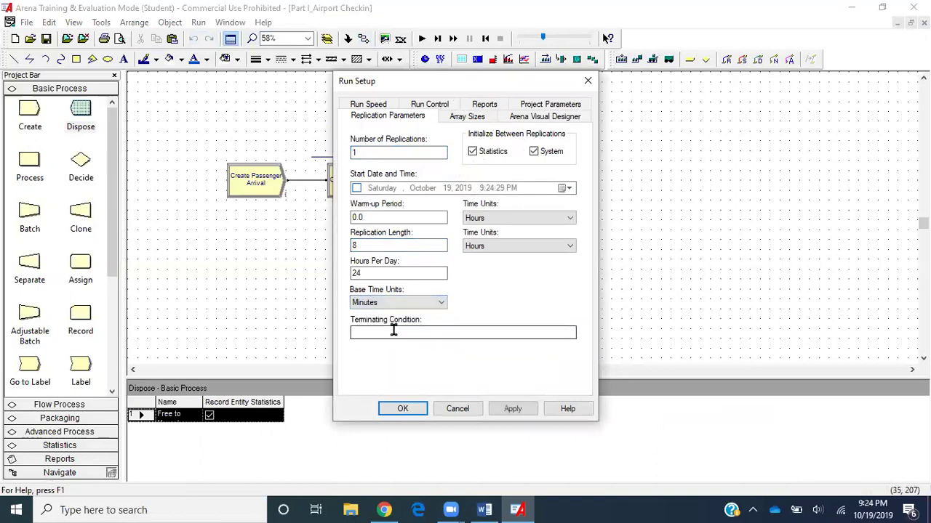
pyautogui.doubleClick(392, 245)
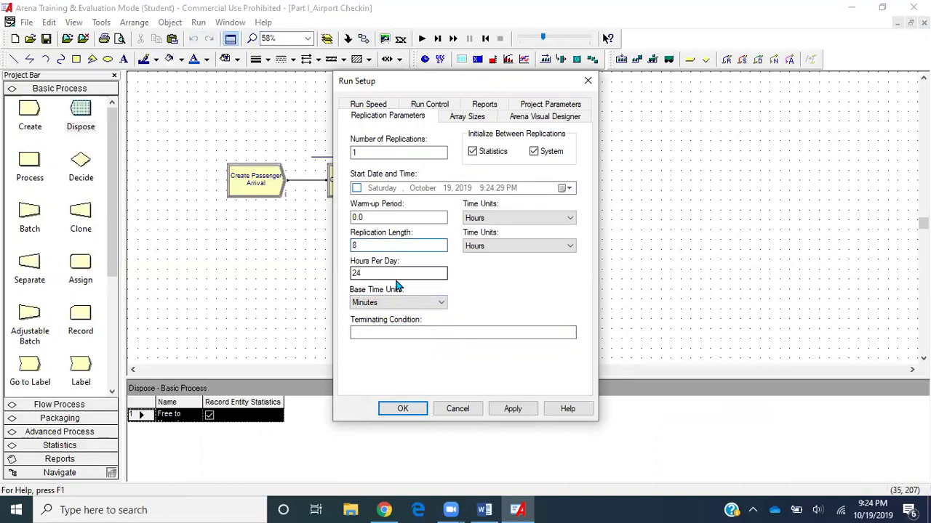
pyautogui.doubleClick(396, 273)
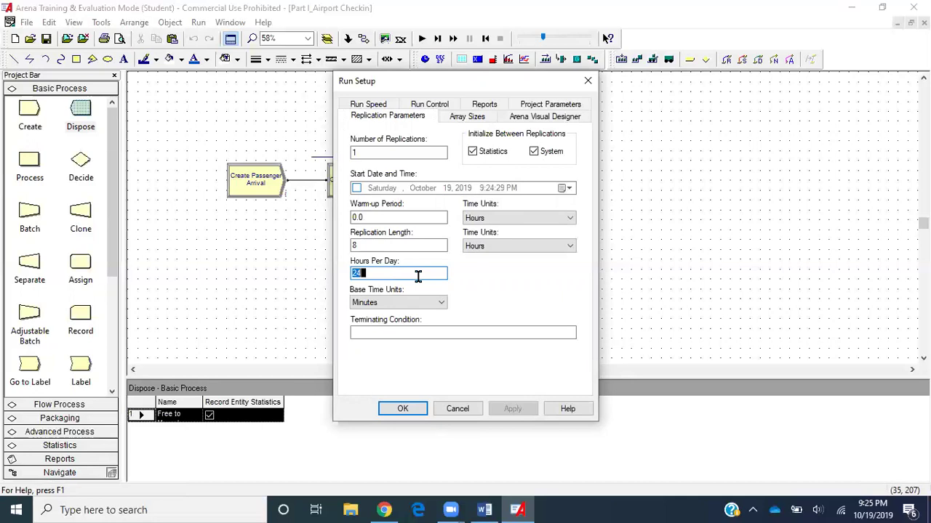
pyautogui.click(404, 408)
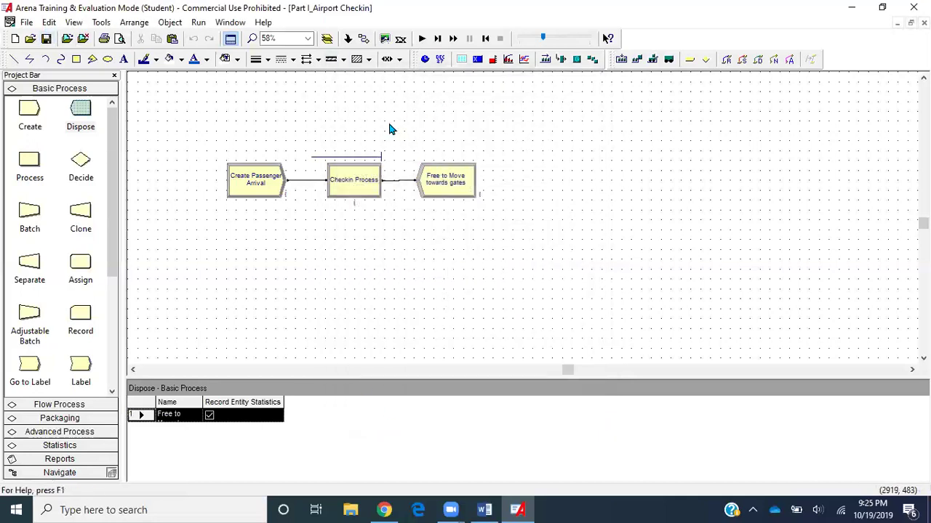
# Fast-forward the simulation to completion and view its Category Overview report before returning to the model.
pyautogui.click(453, 41)
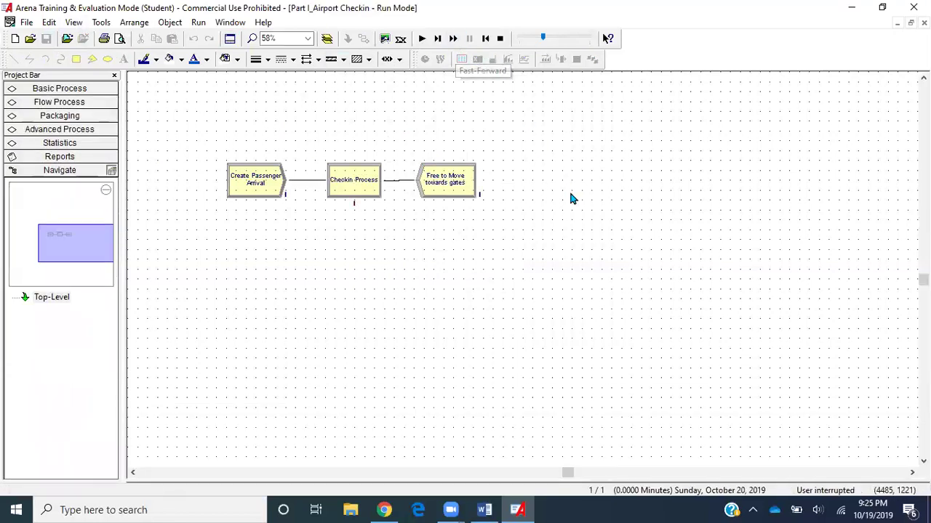
pyautogui.click(452, 38)
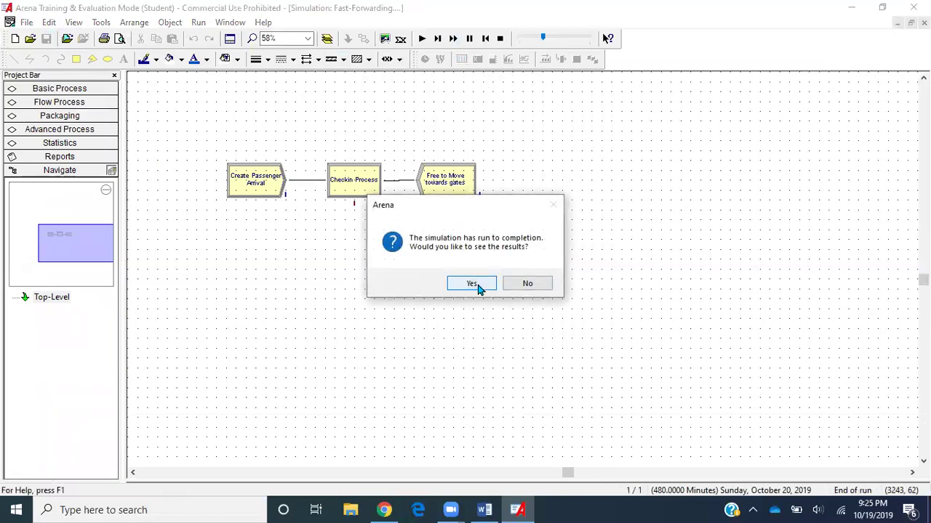
pyautogui.click(473, 284)
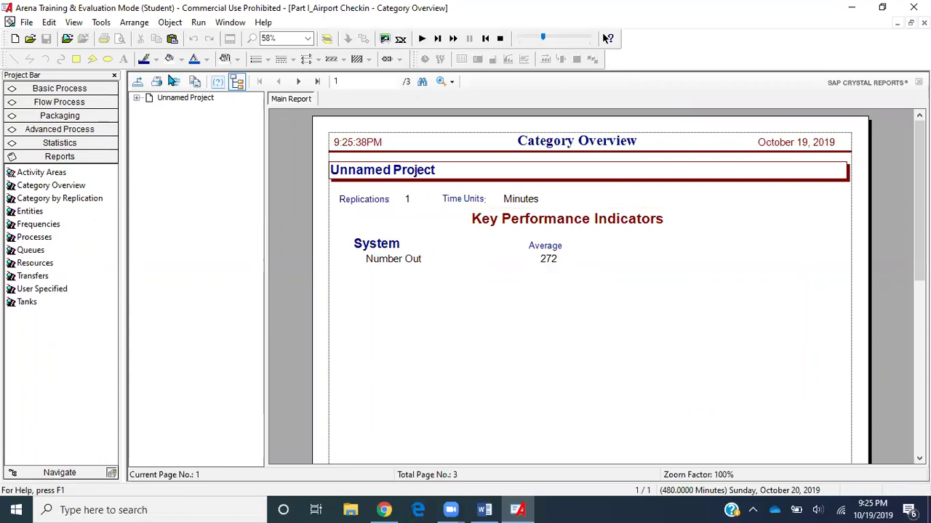
pyautogui.click(500, 37)
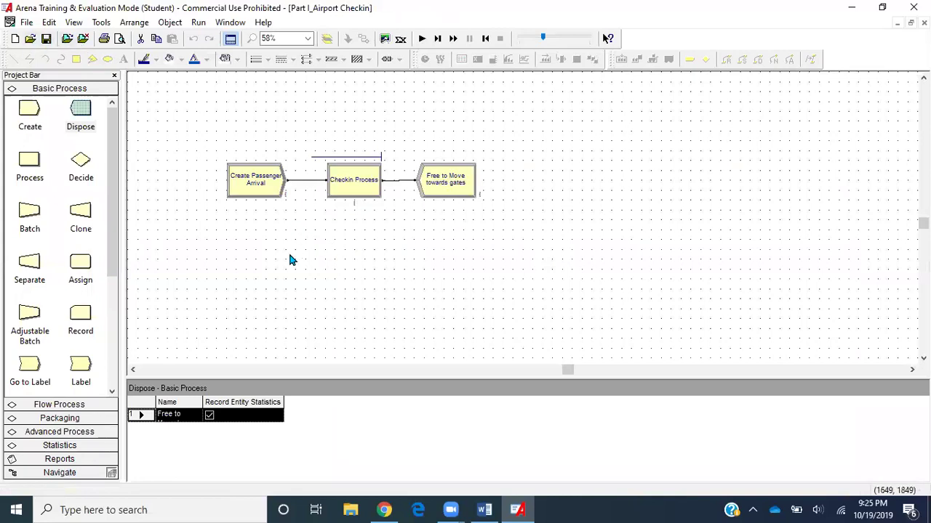
# Check which toolbars are enabled for animating the model, leaving the toolbar selection as it is.
pyautogui.click(132, 370)
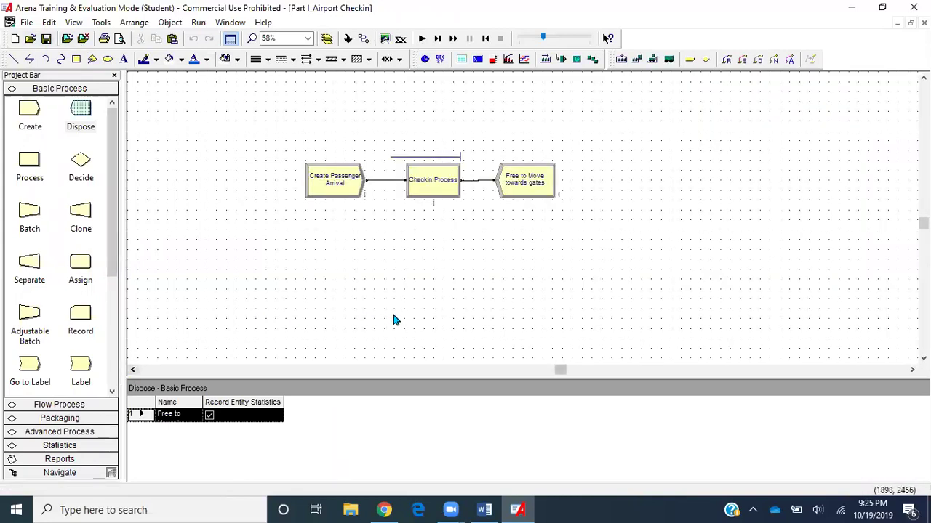
pyautogui.scroll(1, 446, 255)
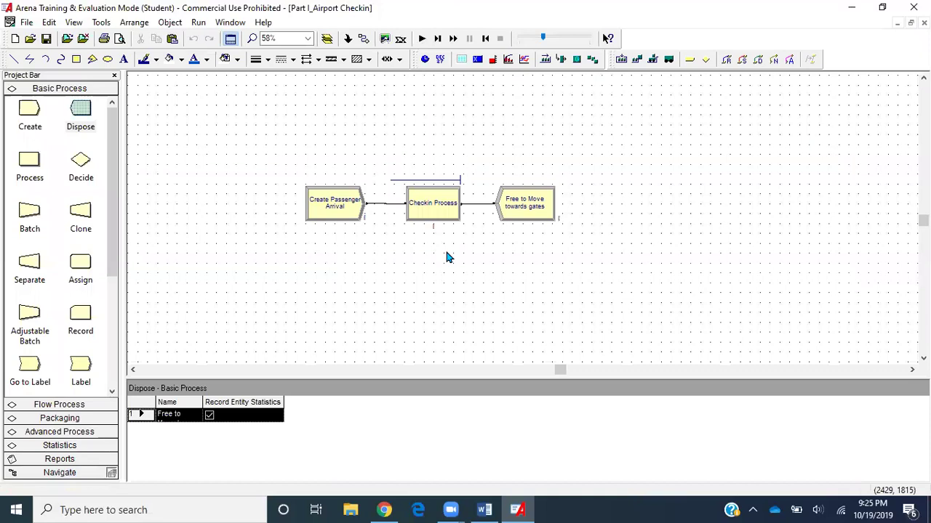
pyautogui.scroll(2, 446, 255)
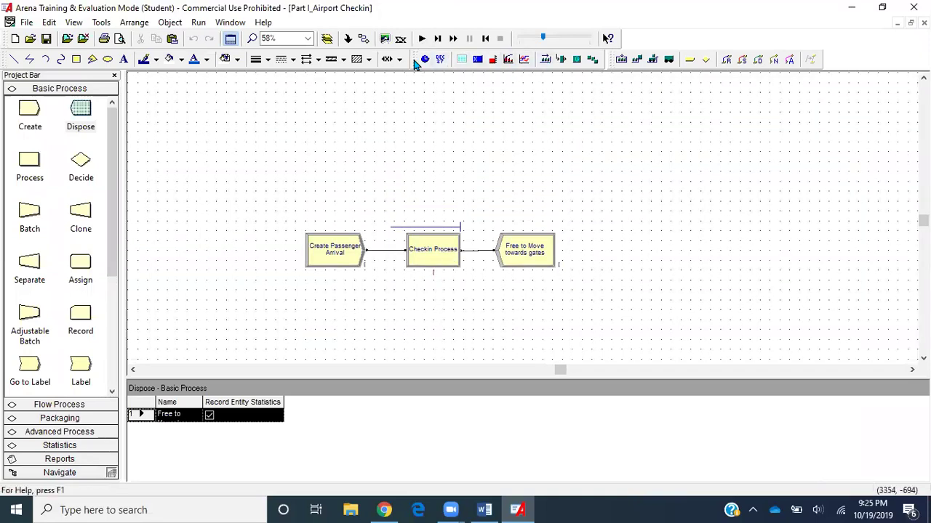
pyautogui.click(101, 23)
pyautogui.moveTo(75, 24)
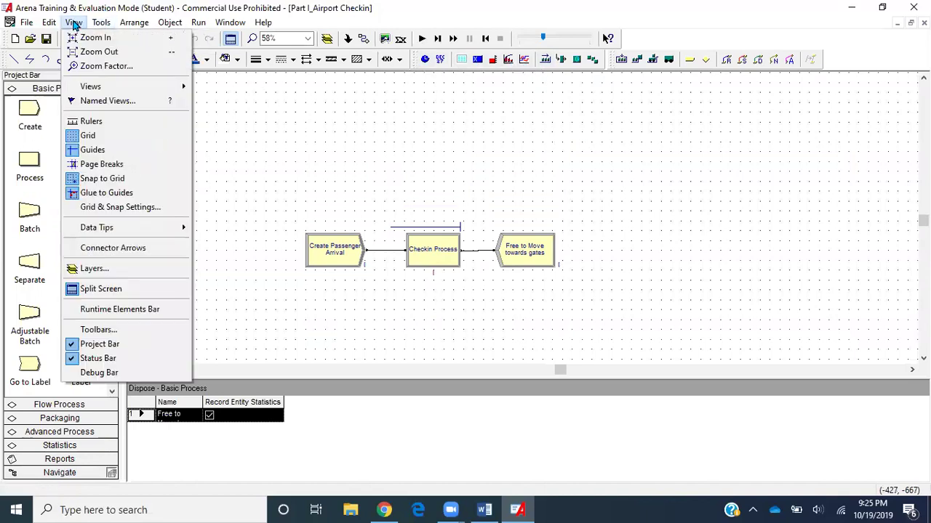
pyautogui.click(140, 332)
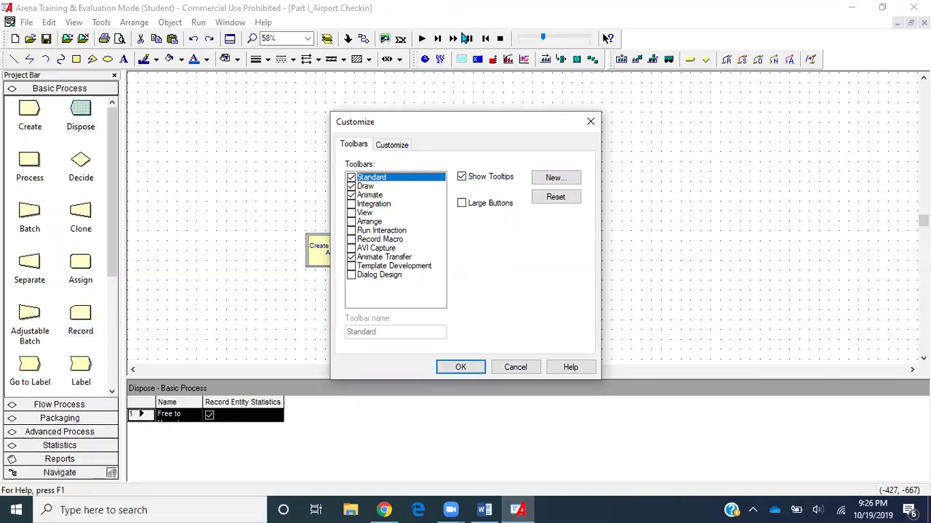
pyautogui.click(458, 367)
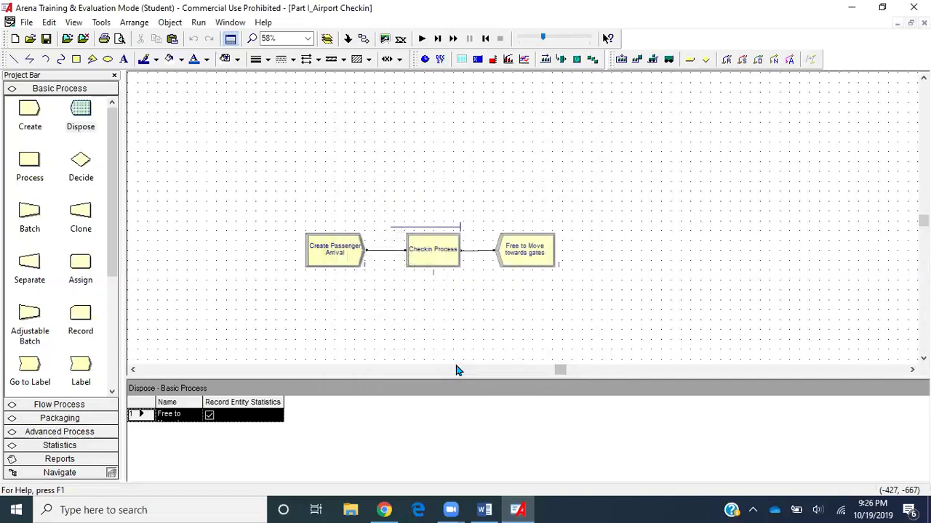
# Start a resource animation picture and assign the People.Table.Idle image from the workers.plb library to the Idle state.
pyautogui.click(562, 60)
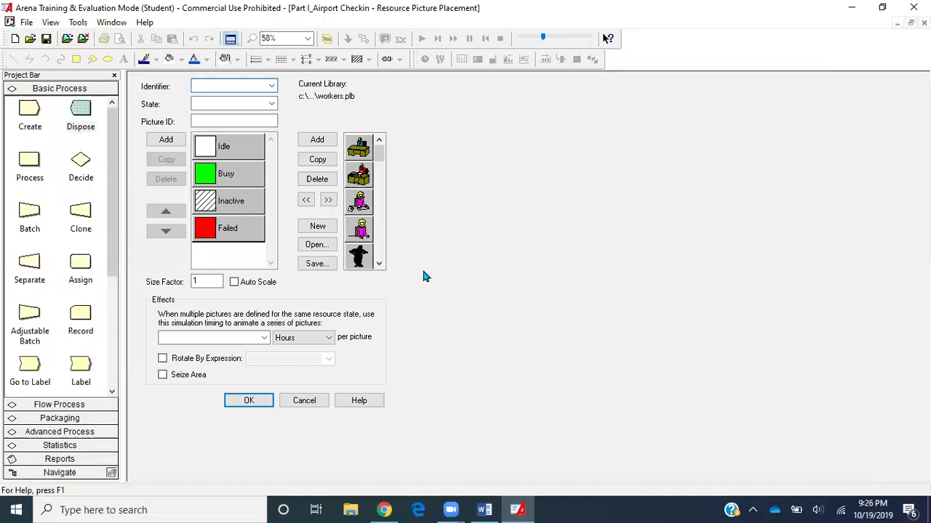
pyautogui.click(379, 264)
pyautogui.click(379, 264)
pyautogui.click(379, 264)
pyautogui.click(378, 264)
pyautogui.click(379, 264)
pyautogui.click(378, 264)
pyautogui.click(379, 264)
pyautogui.click(318, 159)
pyautogui.moveTo(378, 191); pyautogui.dragTo(380, 249)
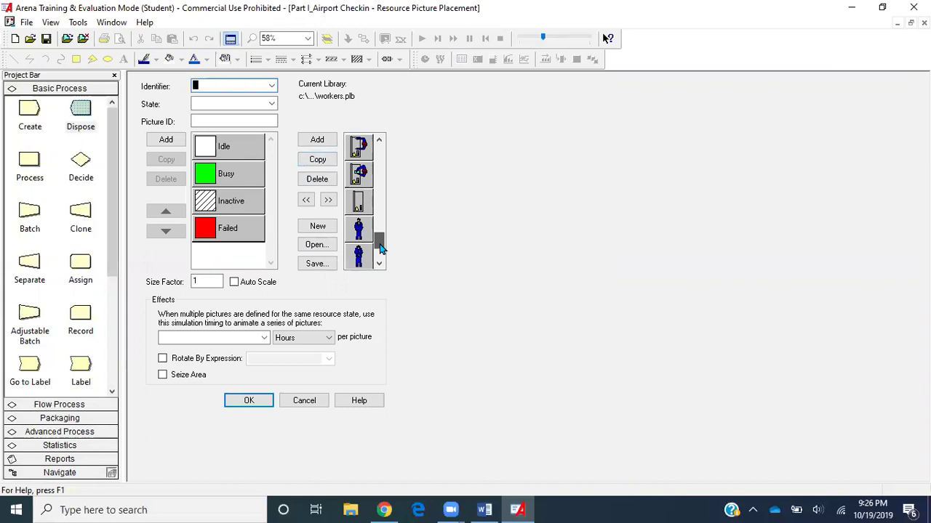
pyautogui.scroll(1, 379, 249)
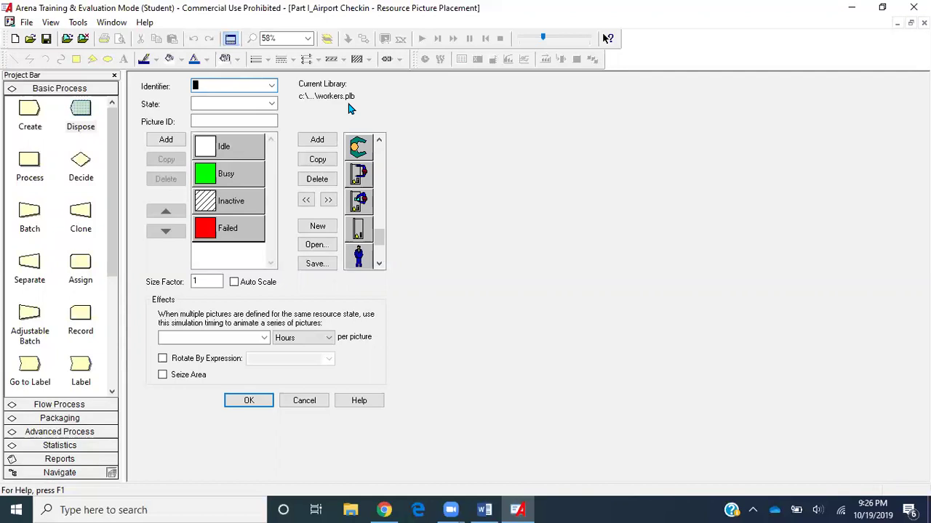
pyautogui.click(364, 184)
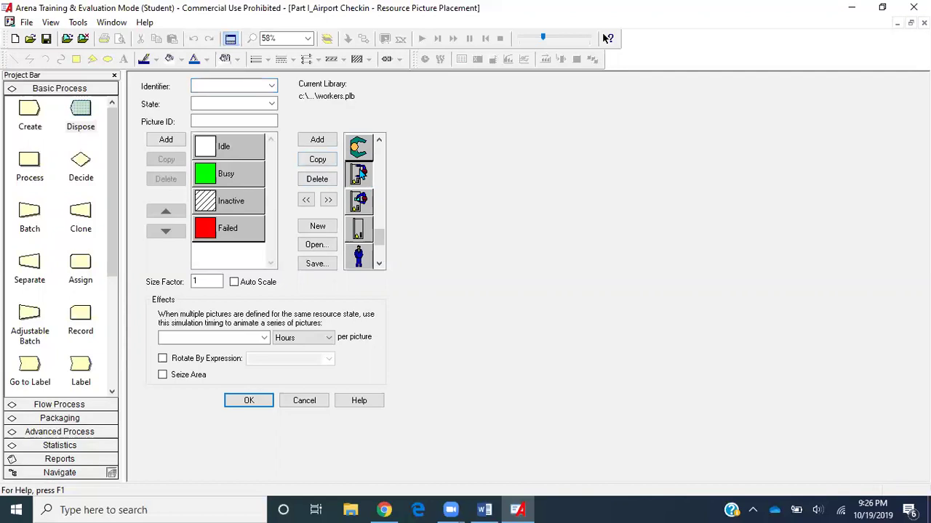
pyautogui.click(216, 148)
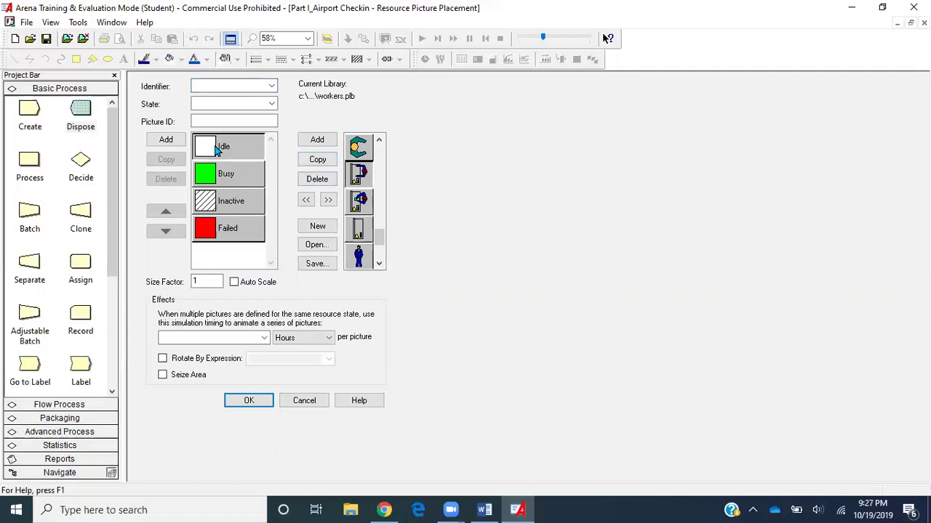
pyautogui.click(305, 202)
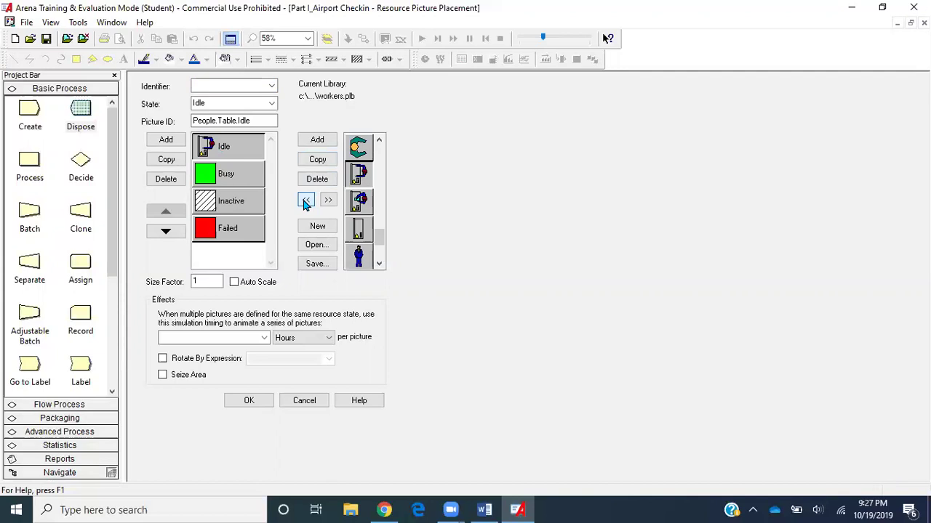
# Assign the People.Table.Busy image from the workers library to the Busy state.
pyautogui.click(361, 210)
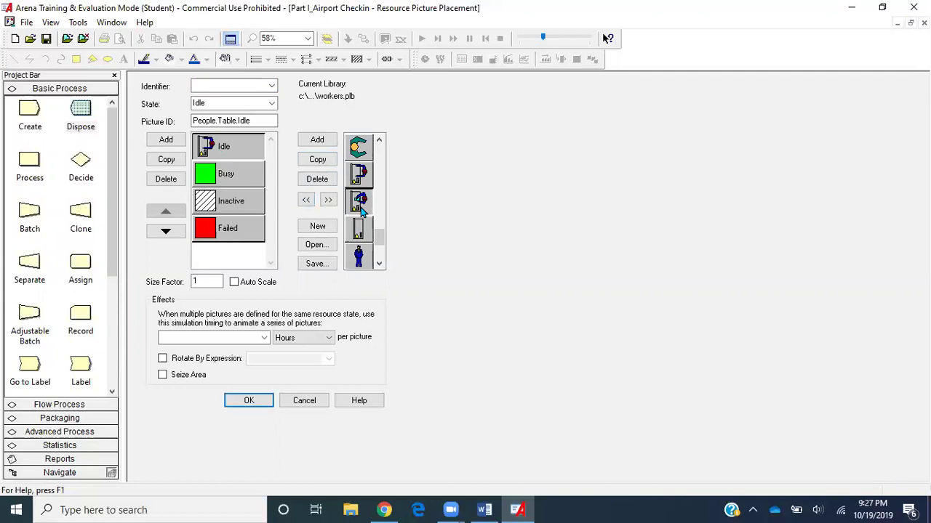
pyautogui.click(253, 175)
pyautogui.click(306, 201)
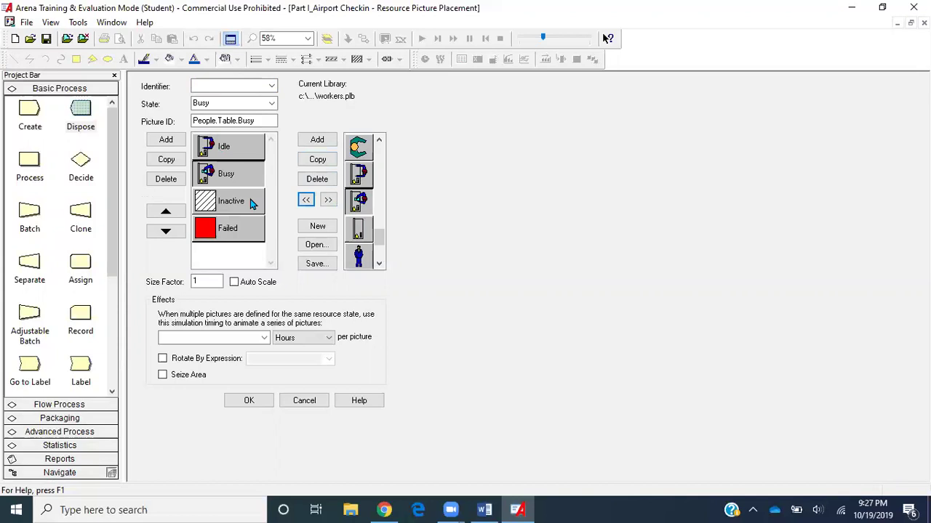
# Delete the Failed state from the resource picture and set its identifier to Agents.
pyautogui.click(253, 203)
pyautogui.click(241, 225)
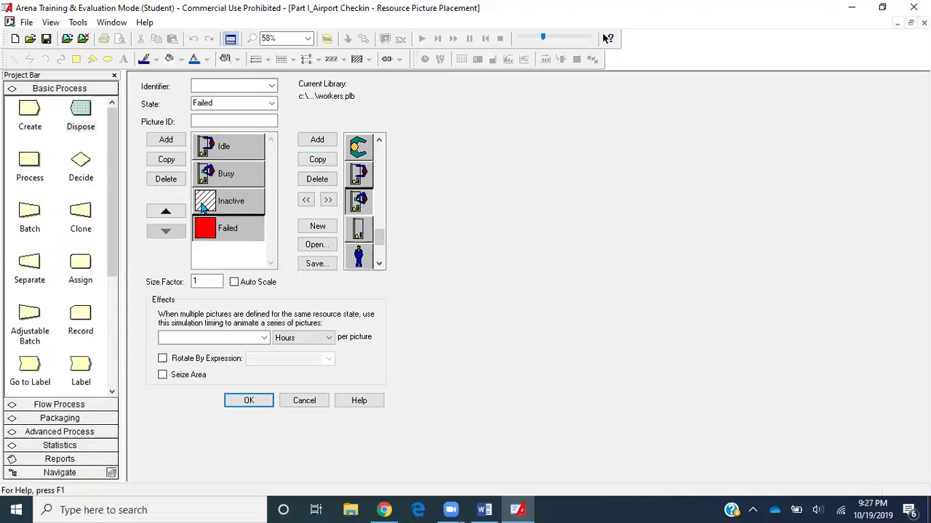
pyautogui.click(166, 179)
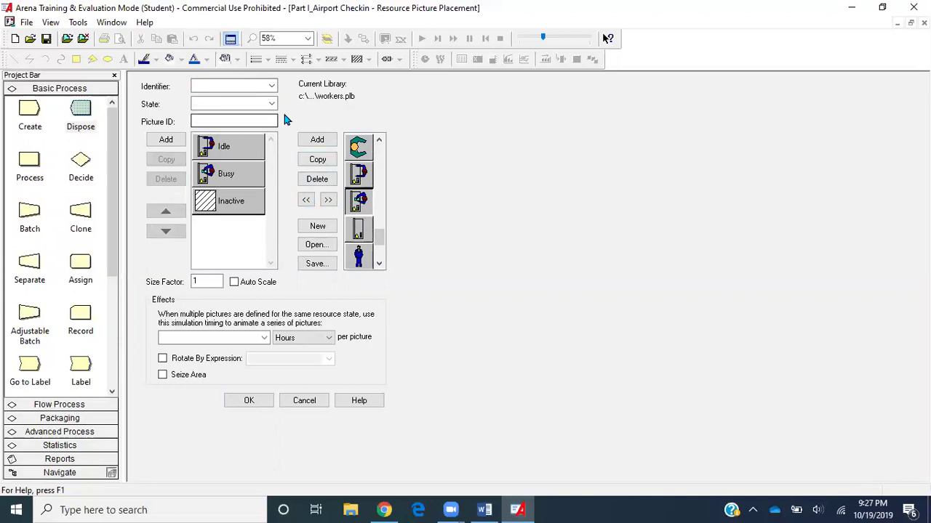
pyautogui.click(271, 86)
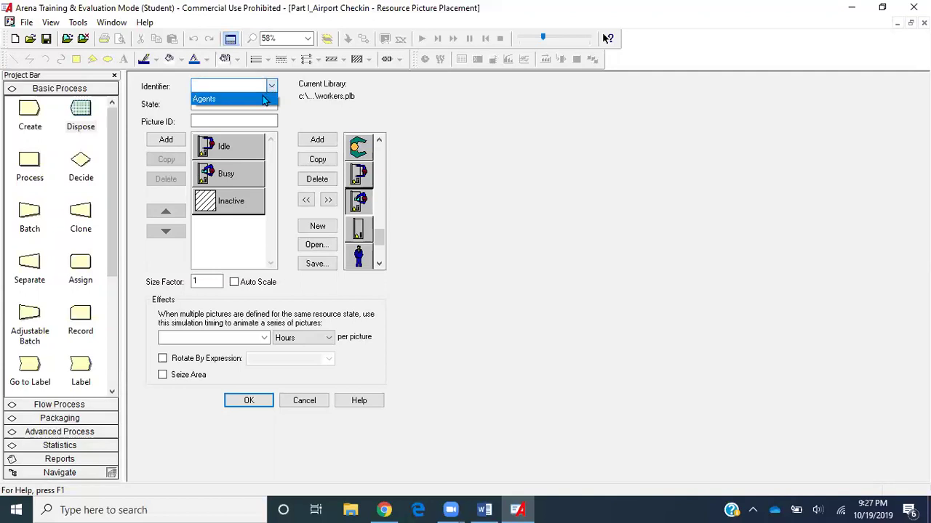
pyautogui.click(265, 98)
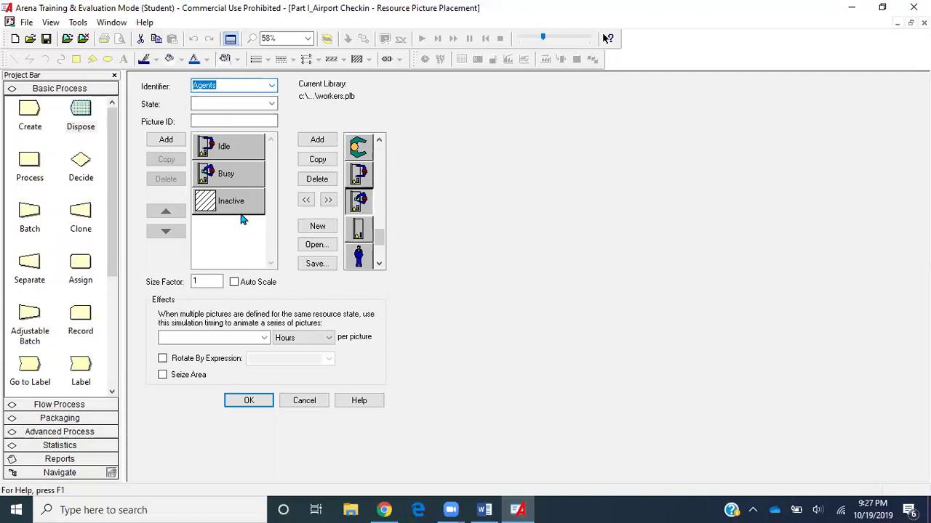
pyautogui.click(367, 233)
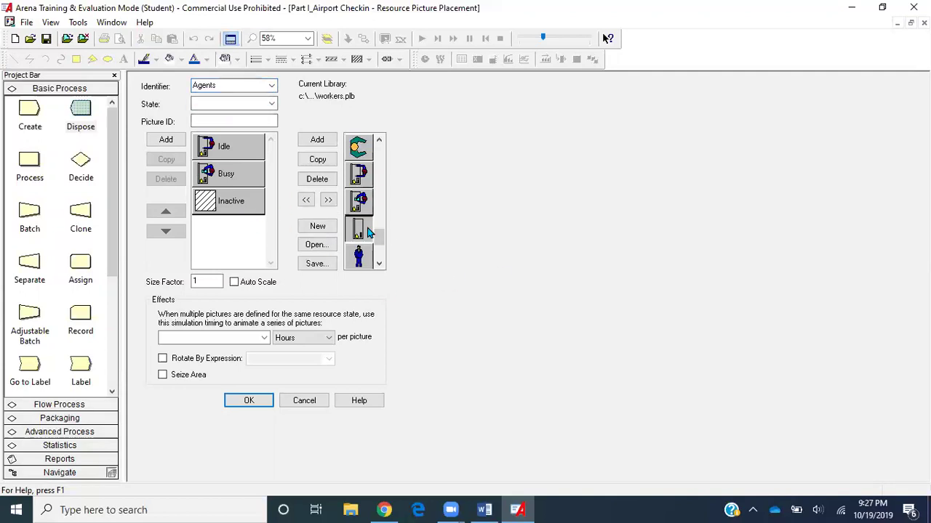
pyautogui.click(306, 200)
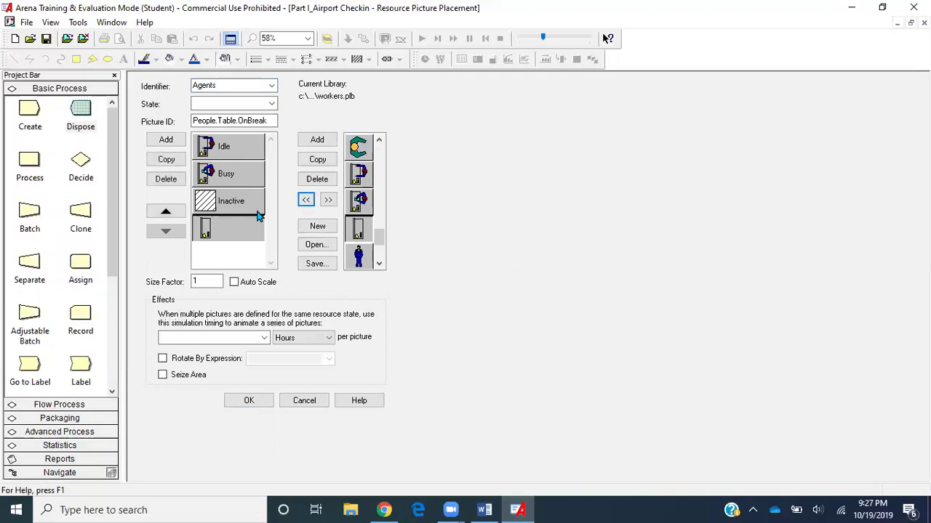
pyautogui.click(176, 185)
# Assign the People.Table.OnBreak image to the Inactive state and accept the resource picture without saving the picture library.
pyautogui.click(244, 203)
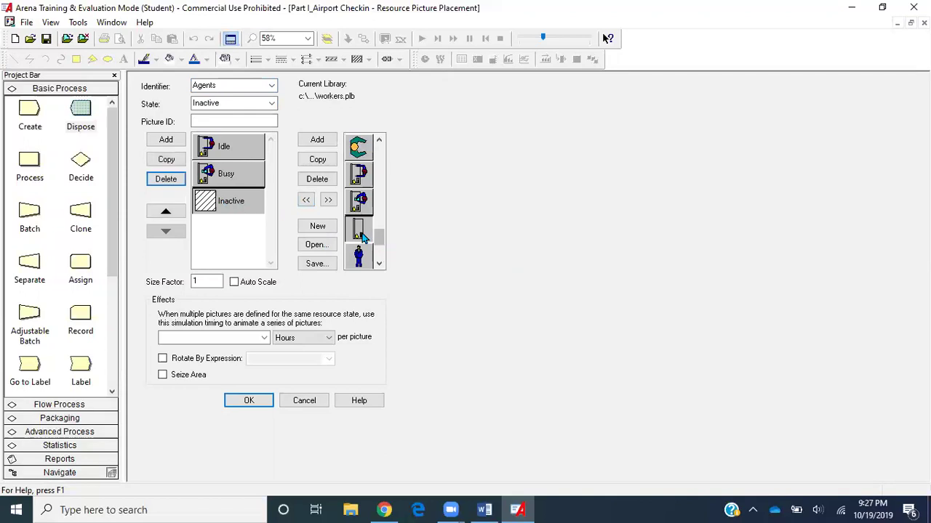
pyautogui.doubleClick(360, 231)
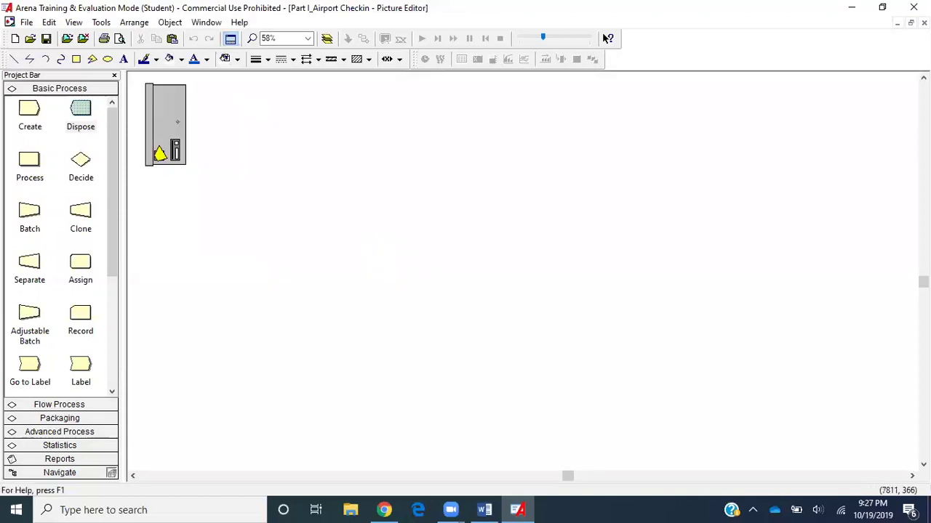
pyautogui.click(924, 23)
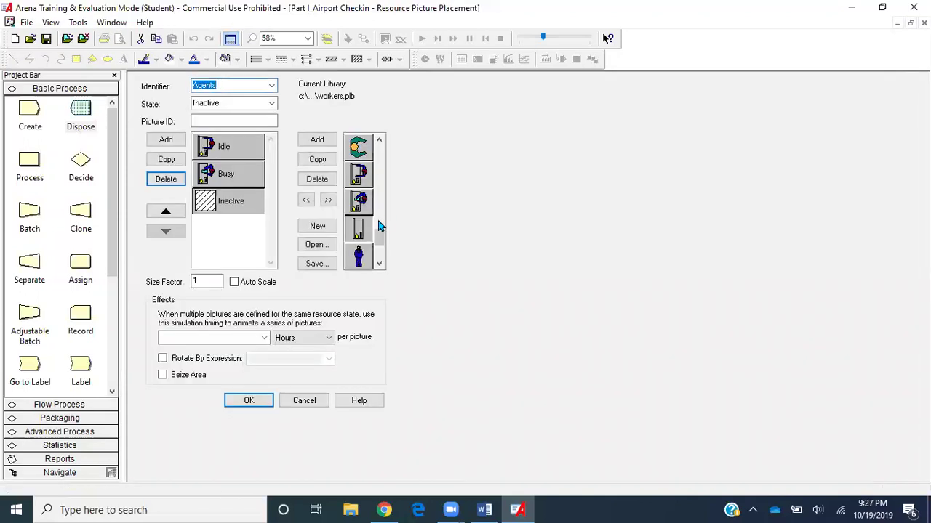
pyautogui.click(354, 233)
pyautogui.click(306, 200)
pyautogui.click(304, 201)
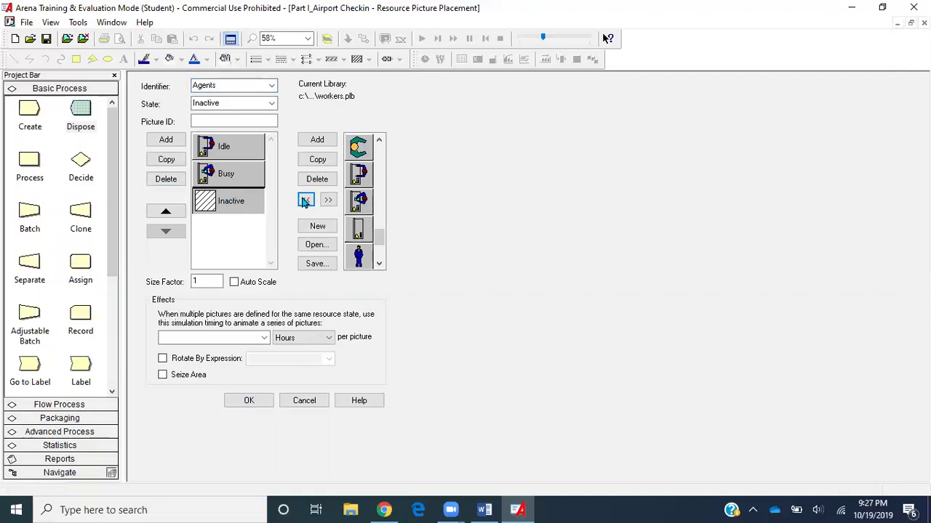
pyautogui.click(350, 232)
pyautogui.click(306, 201)
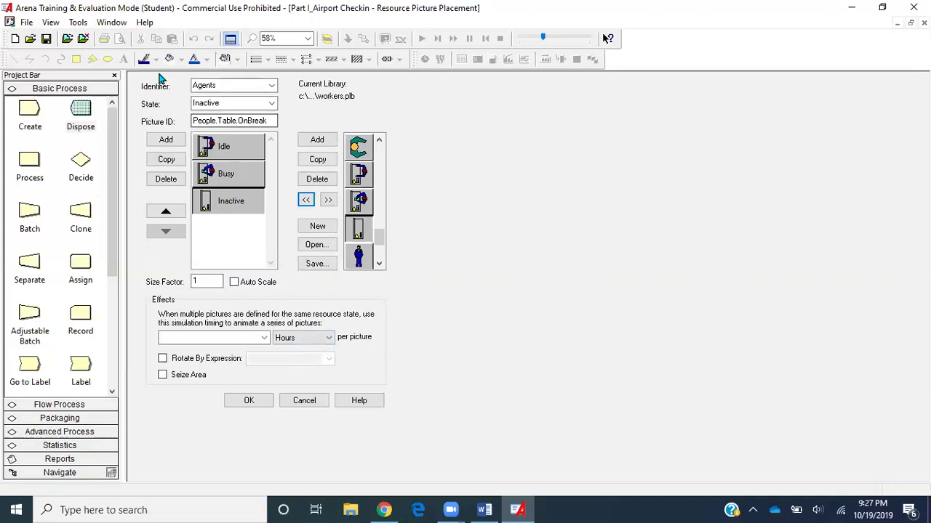
pyautogui.click(258, 401)
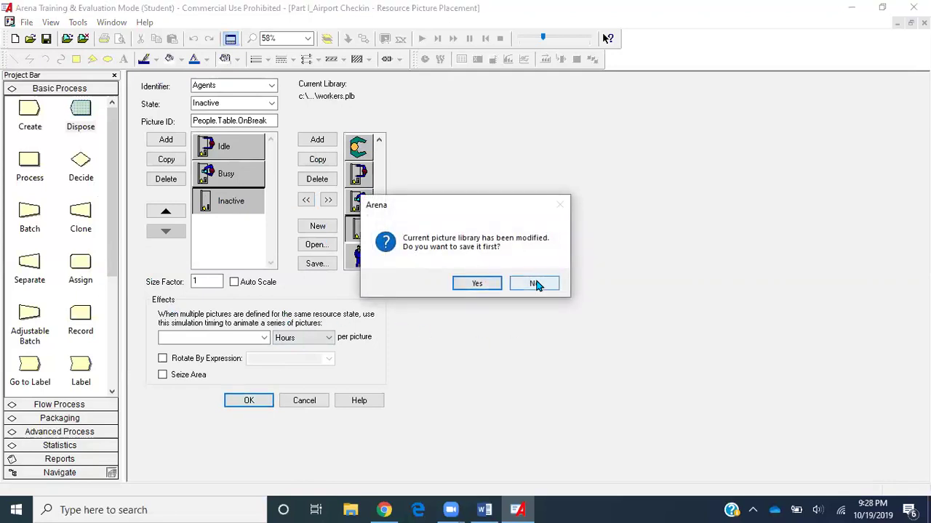
pyautogui.click(535, 284)
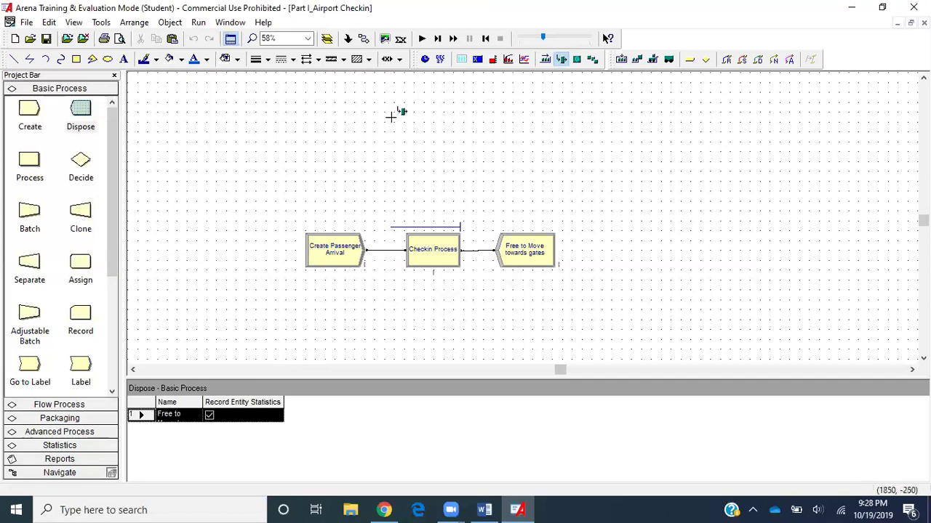
# Place the Agents resource picture to the right of the flowchart, enlarge it to several times its size, and move it further right.
pyautogui.scroll(-1, 619, 245)
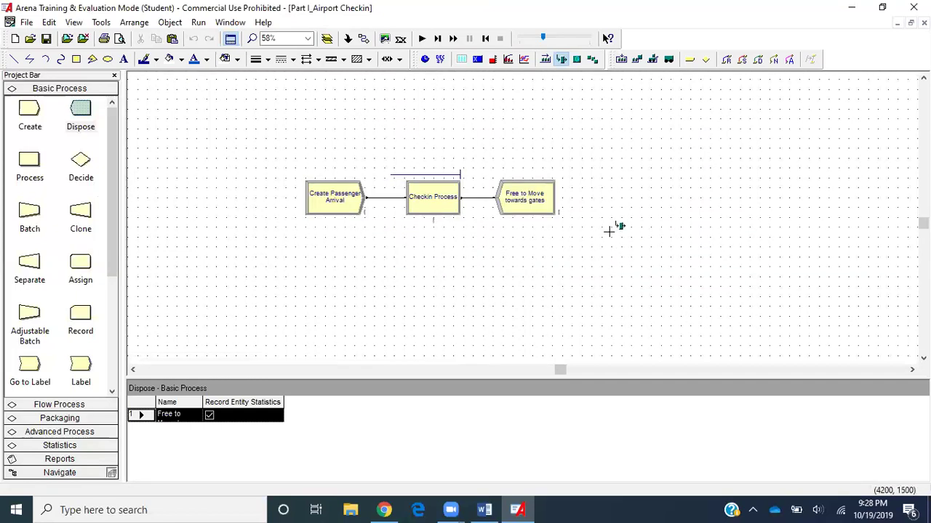
pyautogui.click(609, 231)
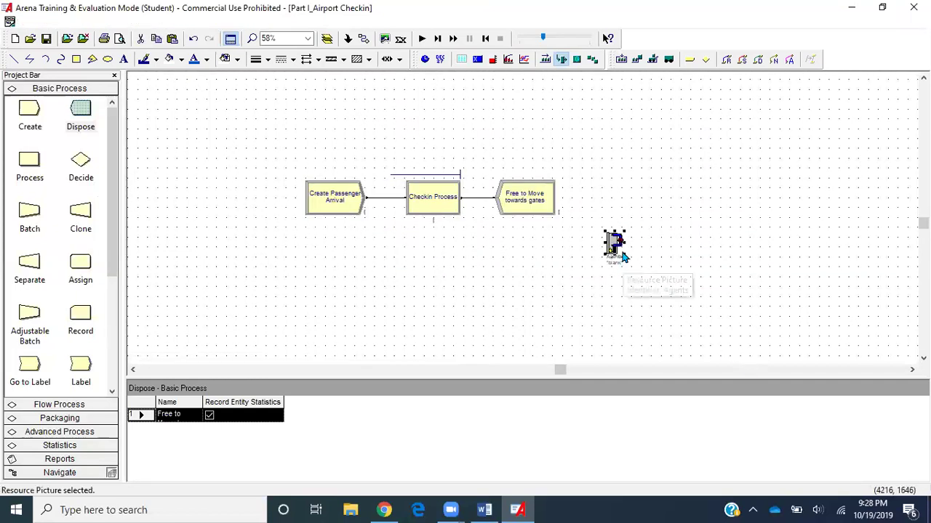
pyautogui.moveTo(622, 256); pyautogui.dragTo(738, 332)
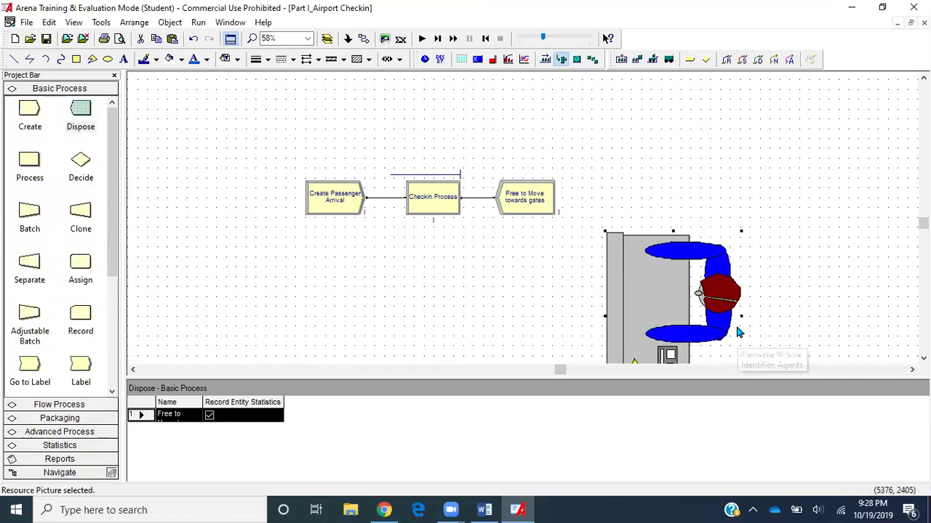
pyautogui.moveTo(686, 313); pyautogui.dragTo(769, 219)
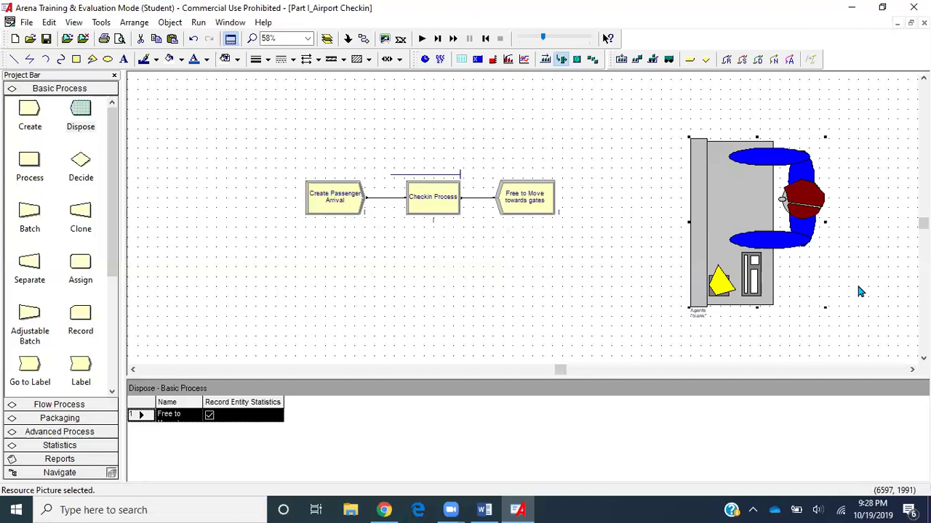
pyautogui.press('-')
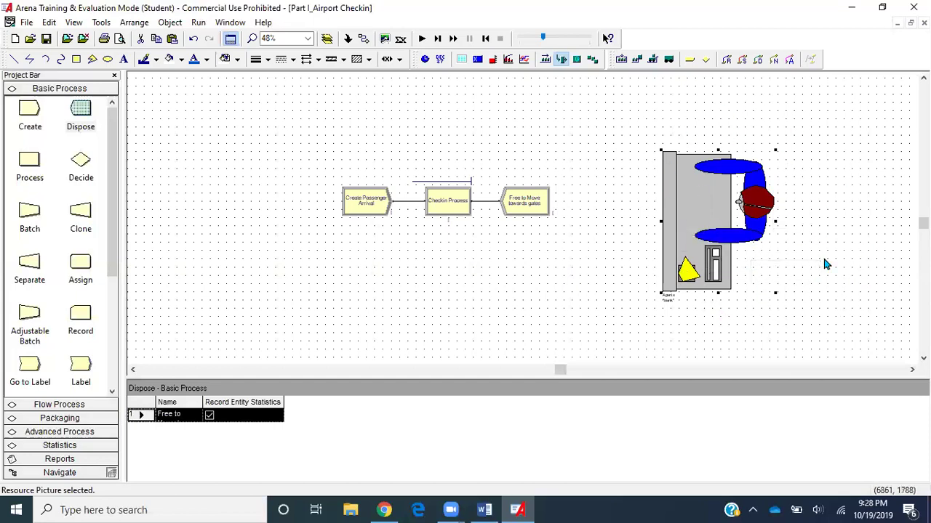
pyautogui.scroll(-1, 824, 260)
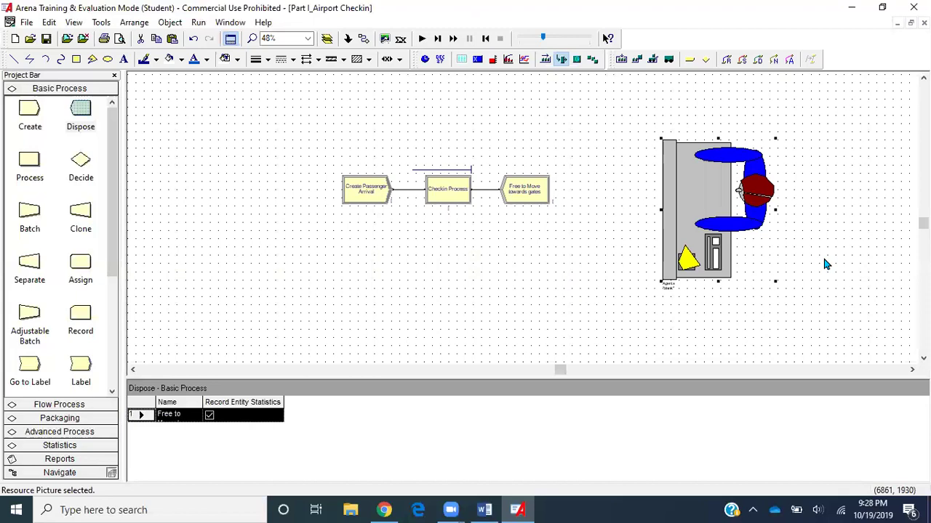
pyautogui.moveTo(700, 189); pyautogui.dragTo(770, 218)
# Move the Checkin Process queue line away from its module, and shift the three connected modules toward the upper-left of the model.
pyautogui.click(458, 171)
pyautogui.moveTo(581, 284); pyautogui.dragTo(584, 285)
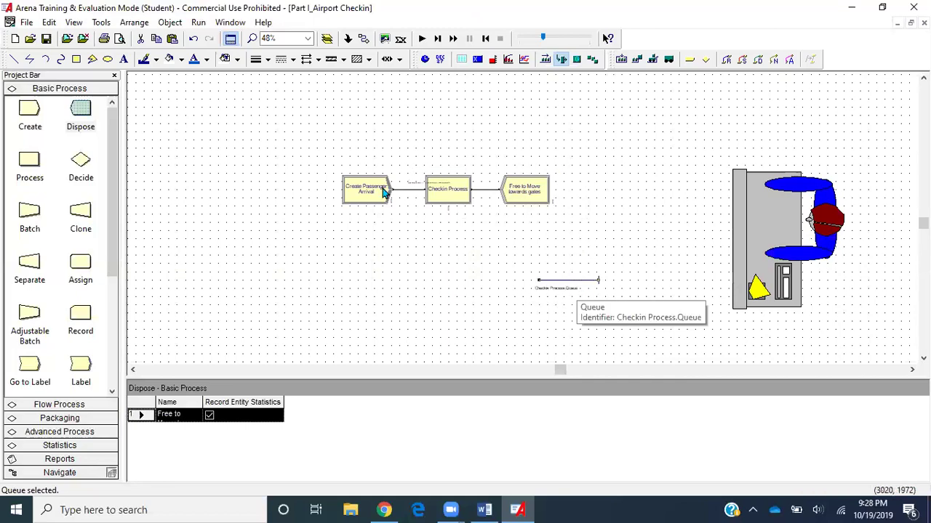
pyautogui.click(335, 146)
pyautogui.moveTo(337, 147); pyautogui.dragTo(564, 219)
pyautogui.moveTo(355, 186); pyautogui.dragTo(185, 131)
# Move the Checkin Process queue line to just in front of the agent's desk.
pyautogui.click(408, 233)
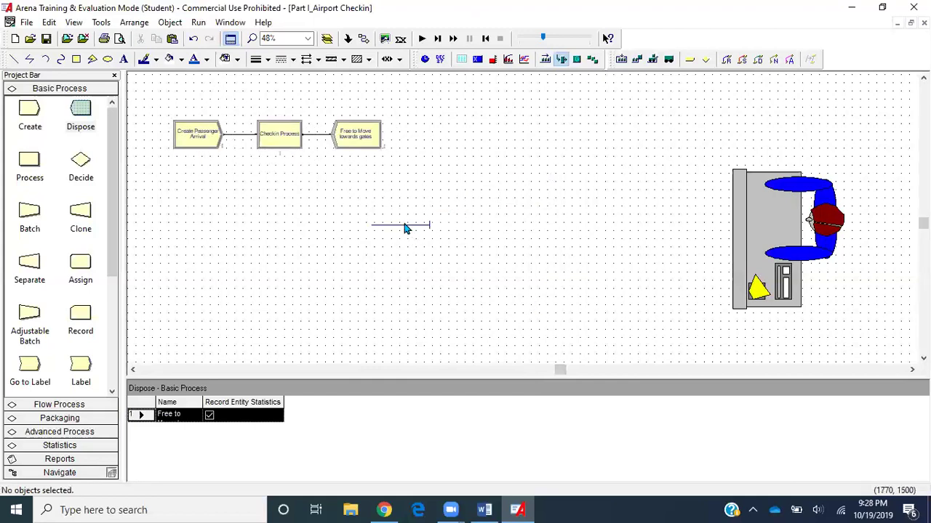
pyautogui.moveTo(404, 226); pyautogui.dragTo(618, 240)
pyautogui.click(602, 279)
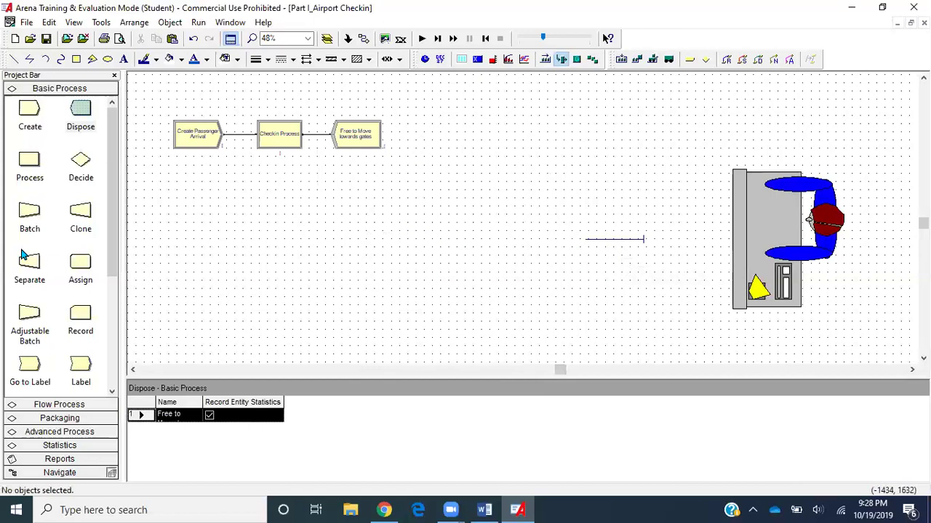
# Set the initial picture of the Passenger entity type to Picture.Person.
pyautogui.scroll(-3, 25, 255)
pyautogui.click(82, 226)
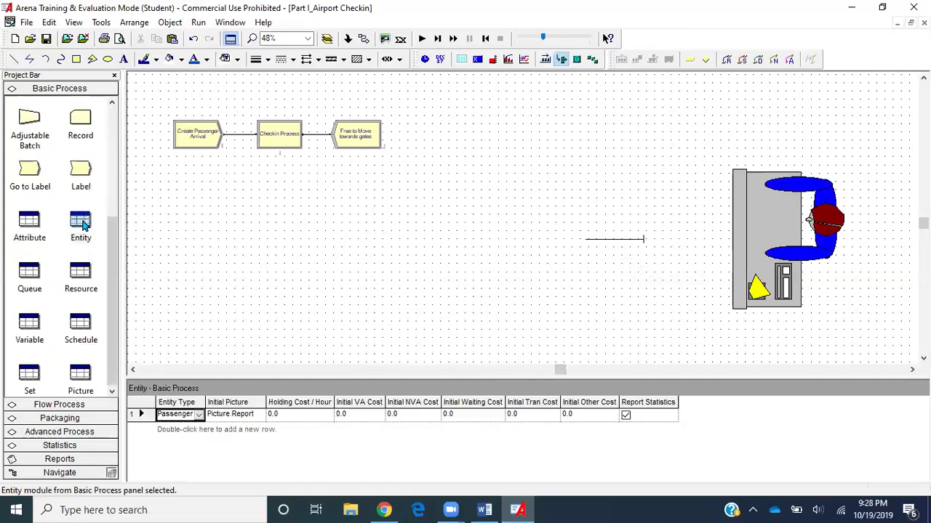
pyautogui.click(231, 416)
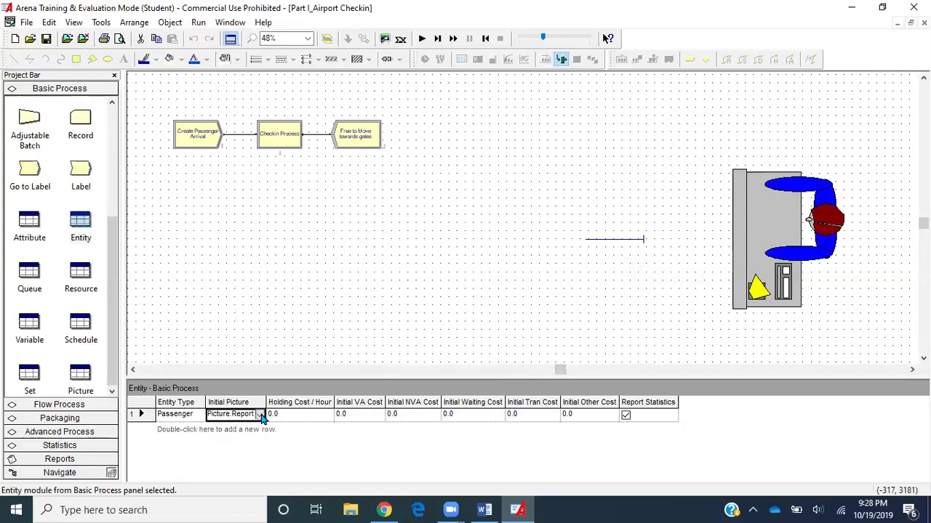
pyautogui.click(259, 414)
pyautogui.scroll(1, 250, 444)
pyautogui.scroll(1, 249, 442)
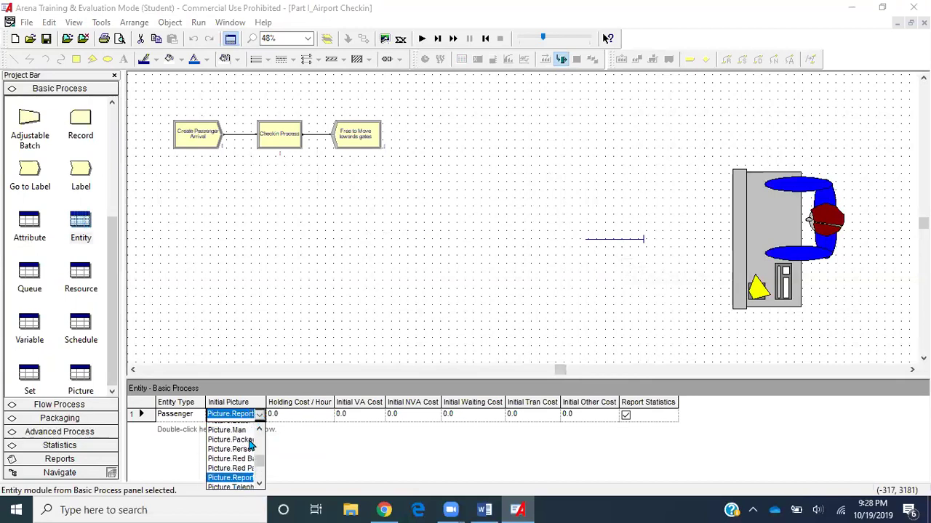
pyautogui.click(248, 457)
pyautogui.click(405, 319)
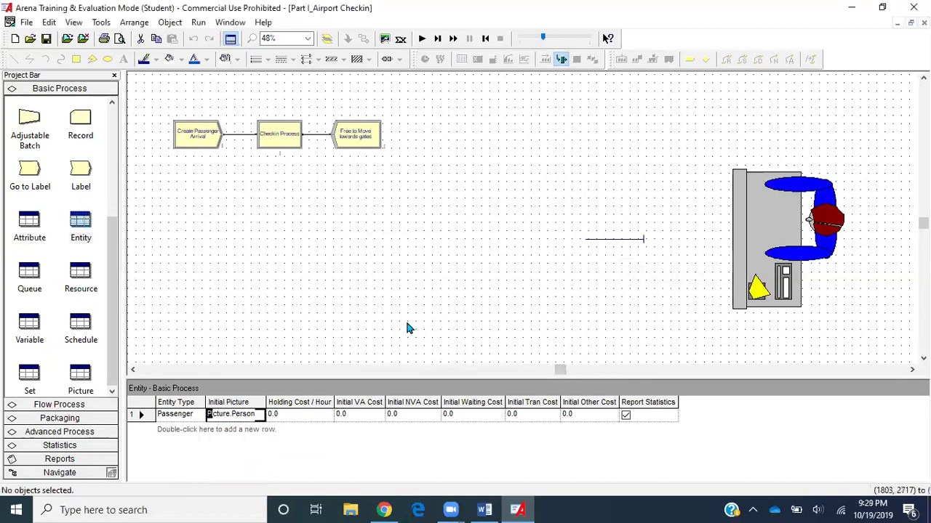
# Stretch the Checkin Process queue line in front of the agent's desk to several times its length, extending it away from the desk.
pyautogui.click(631, 246)
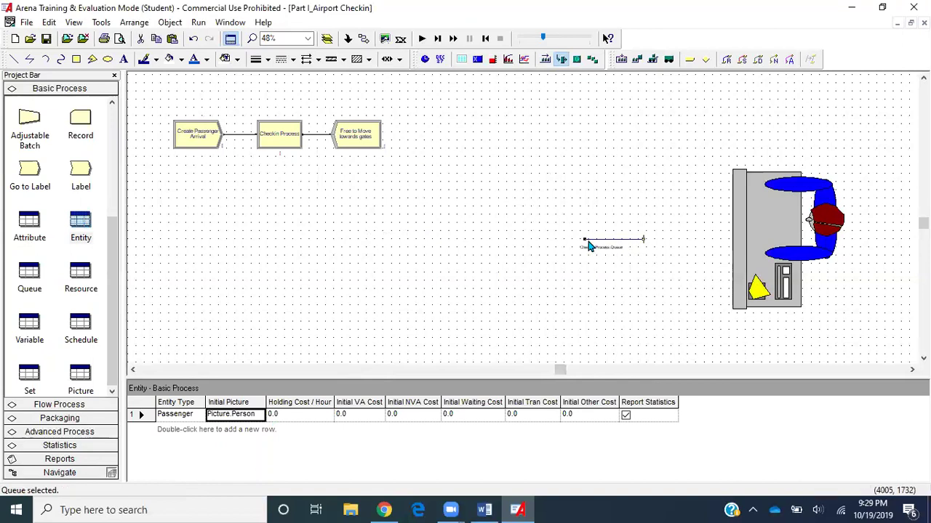
pyautogui.moveTo(584, 239); pyautogui.dragTo(265, 241)
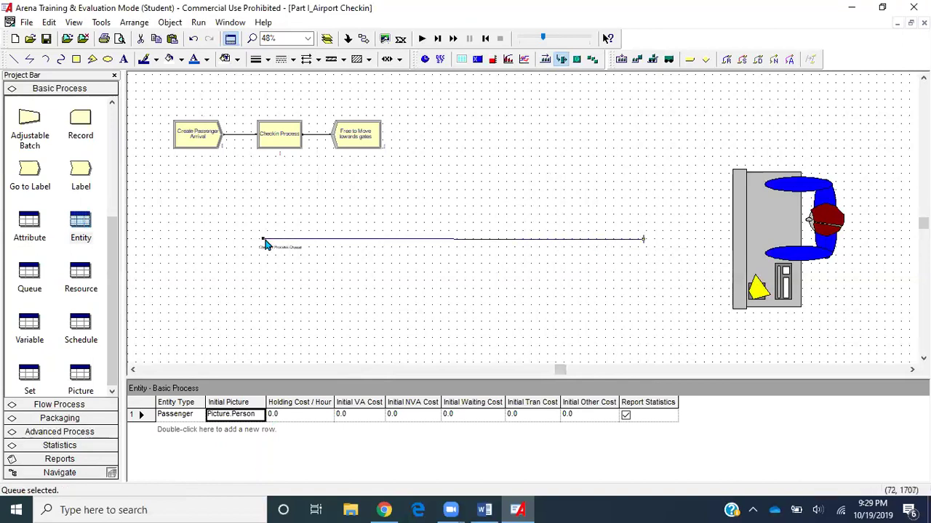
pyautogui.click(477, 211)
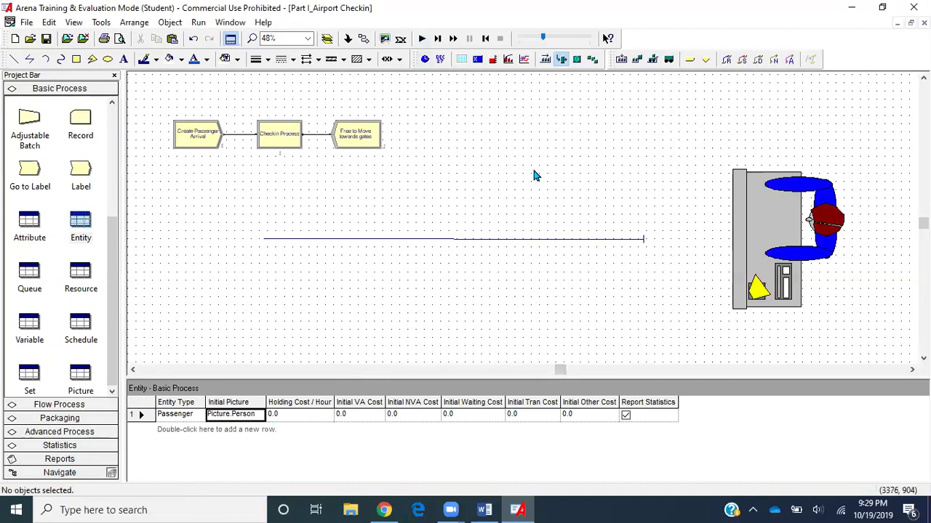
# Run the animated model at a slower animation speed to watch passengers queue at the agent's desk, and end the run.
pyautogui.scroll(3, 712, 163)
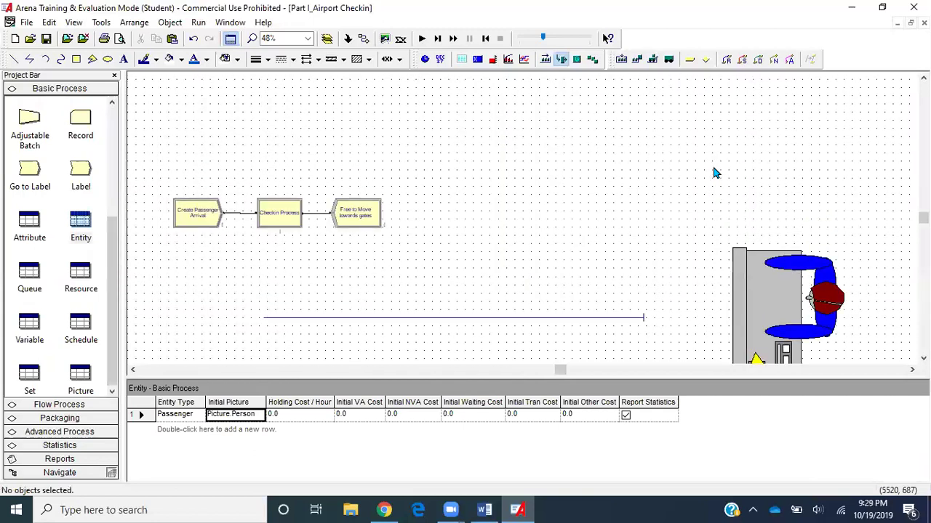
pyautogui.press('F5')
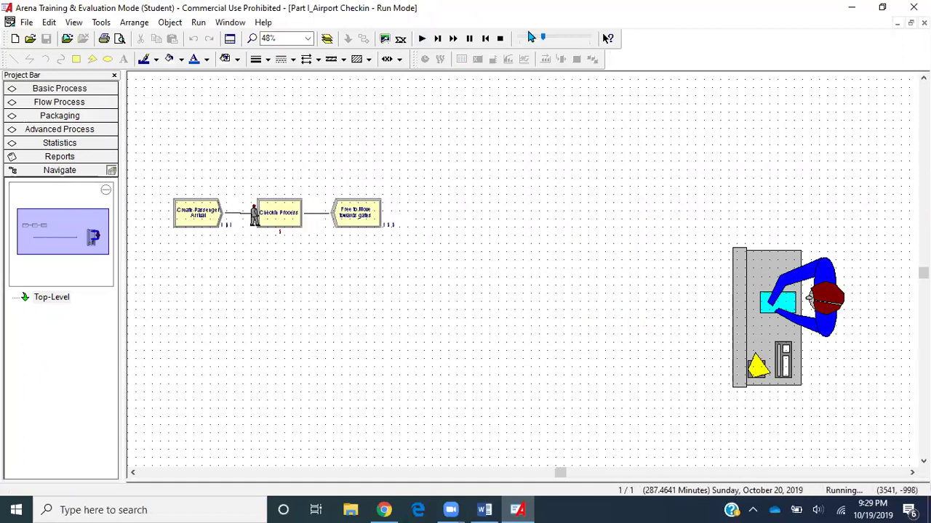
pyautogui.moveTo(542, 37); pyautogui.dragTo(520, 36)
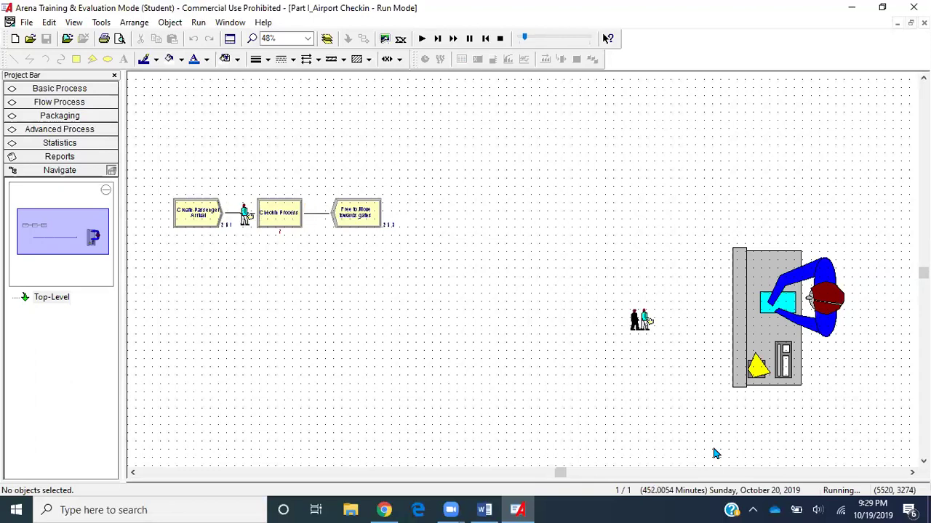
pyautogui.click(499, 38)
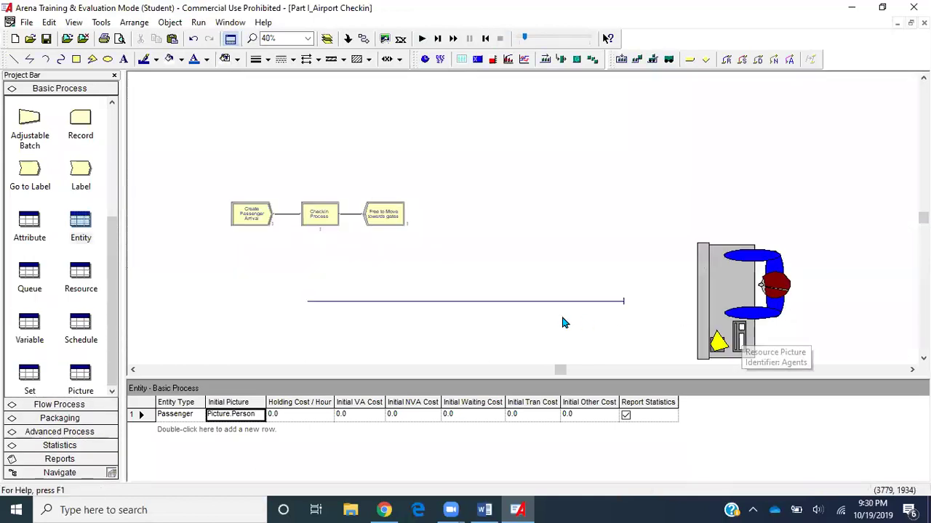
# Delete the Agents resource picture and move the Checkin Process queue line back up beside the flowchart modules.
pyautogui.click(731, 288)
pyautogui.press('Delete')
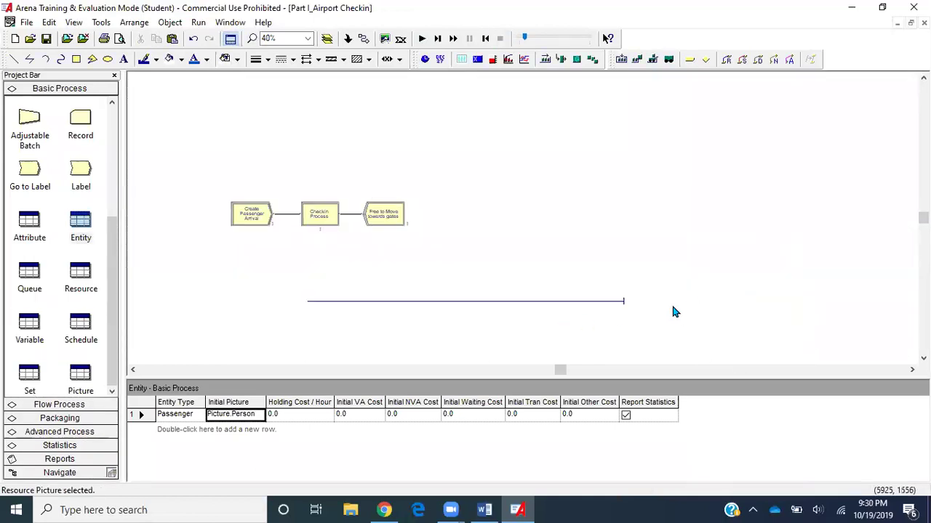
pyautogui.moveTo(517, 303); pyautogui.dragTo(229, 196)
pyautogui.click(314, 251)
# Shorten the Checkin Process queue line to about the width of the Checkin Process module, just above it.
pyautogui.click(132, 370)
pyautogui.click(132, 370)
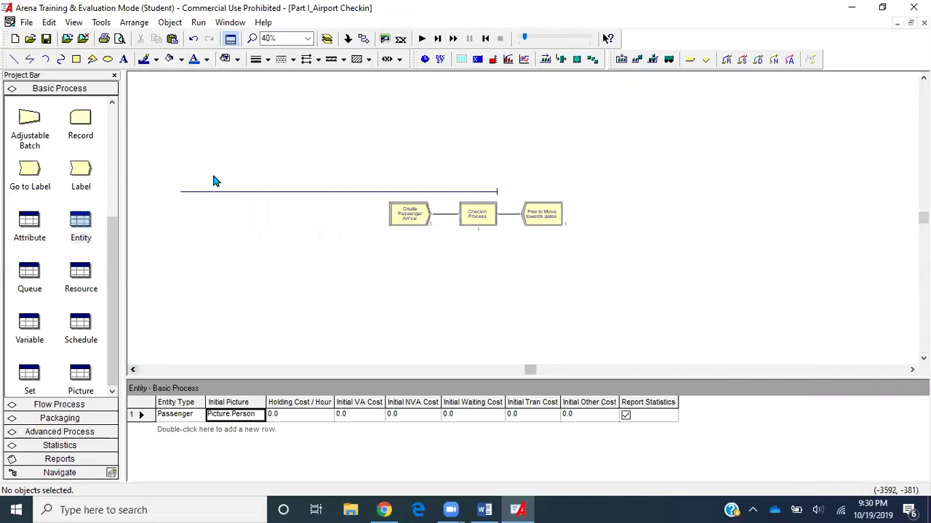
pyautogui.click(206, 193)
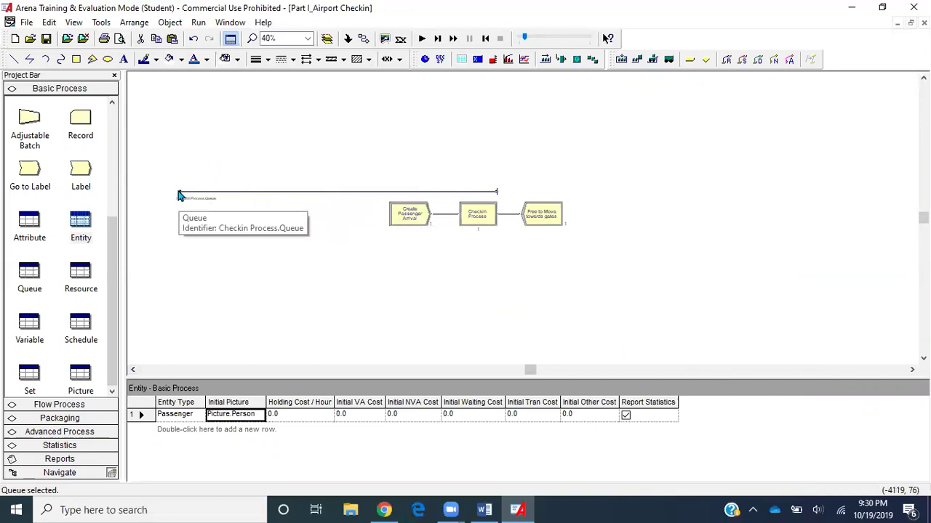
pyautogui.moveTo(181, 191); pyautogui.dragTo(434, 191)
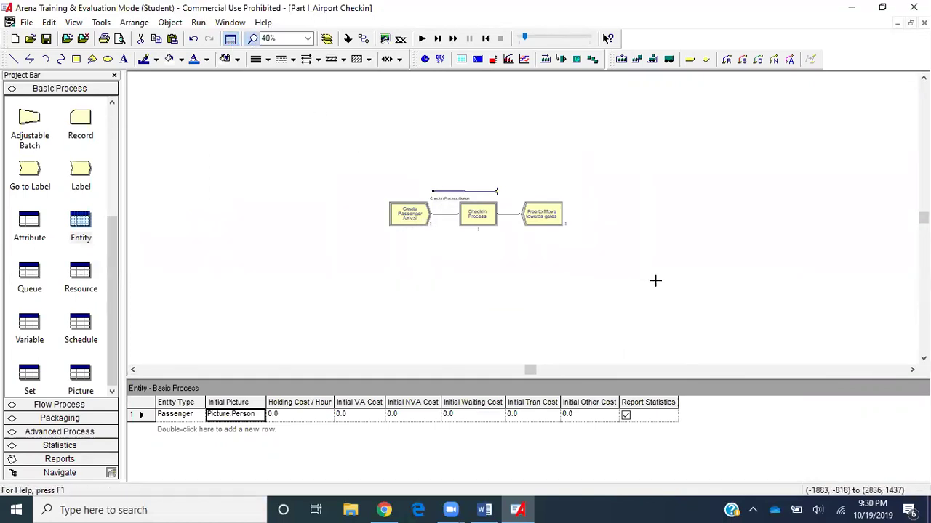
pyautogui.scroll(3, 655, 287)
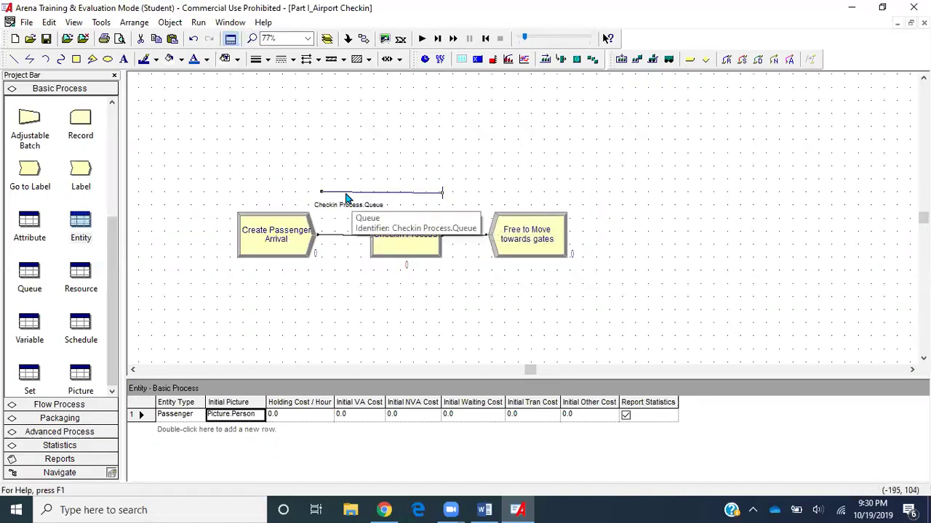
pyautogui.moveTo(320, 191); pyautogui.dragTo(361, 192)
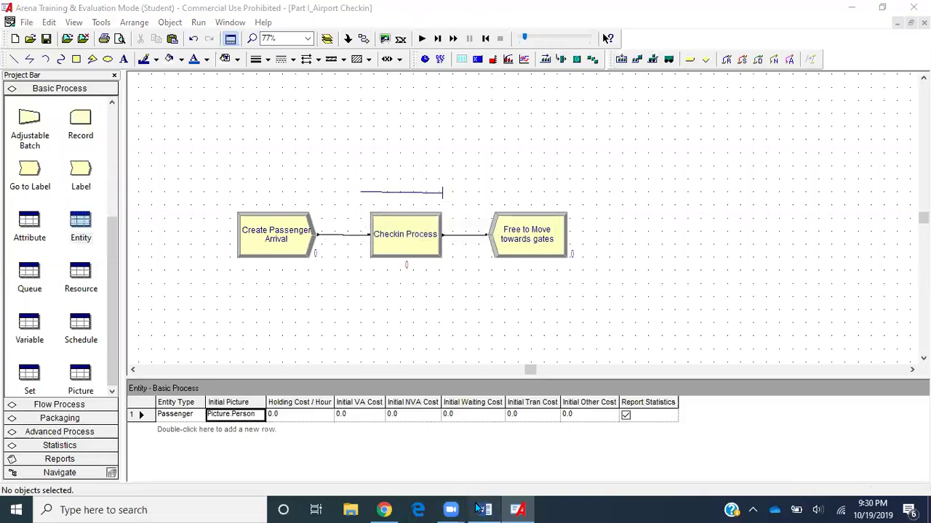
# Switch to the Word worksheet and read the Part II description of staggered agent breaks and the Schedule of Agents table.
pyautogui.click(485, 510)
pyautogui.click(415, 329)
pyautogui.scroll(-3, 415, 328)
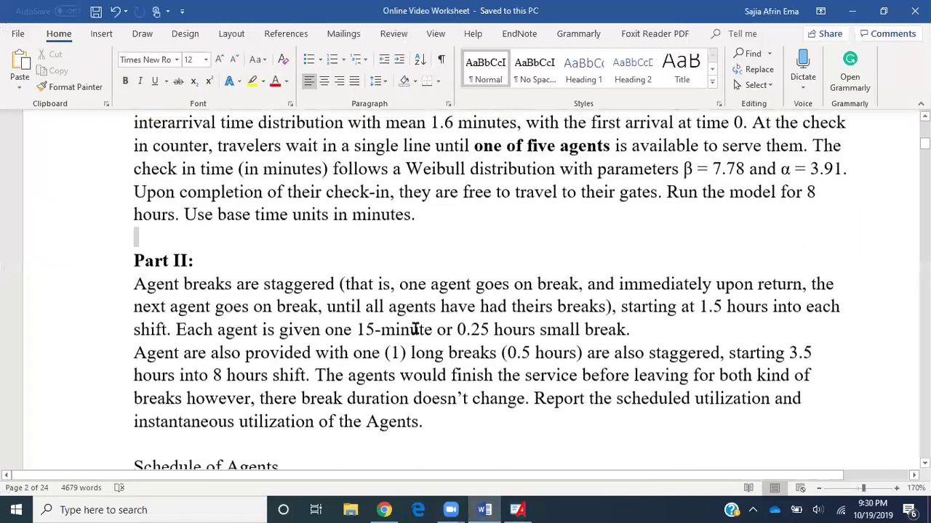
pyautogui.scroll(-1, 415, 329)
pyautogui.scroll(1, 415, 327)
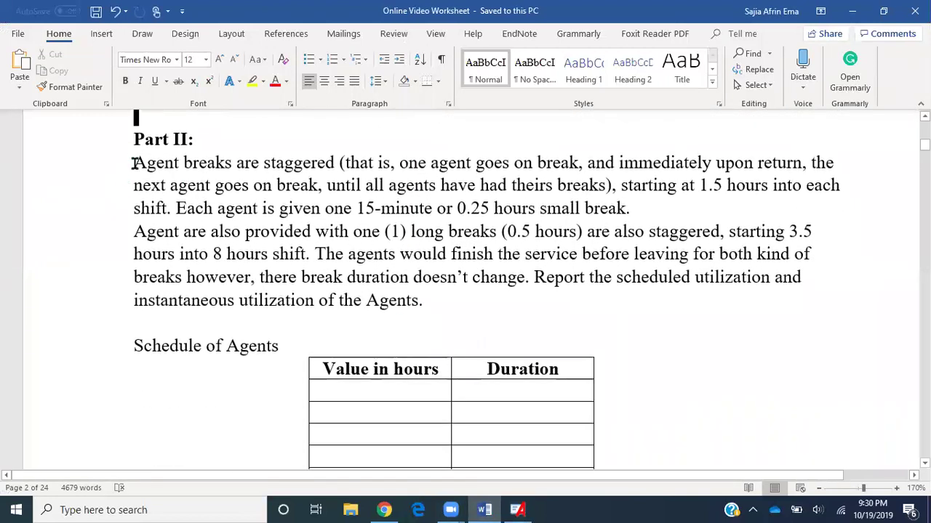
pyautogui.moveTo(134, 163); pyautogui.dragTo(305, 169)
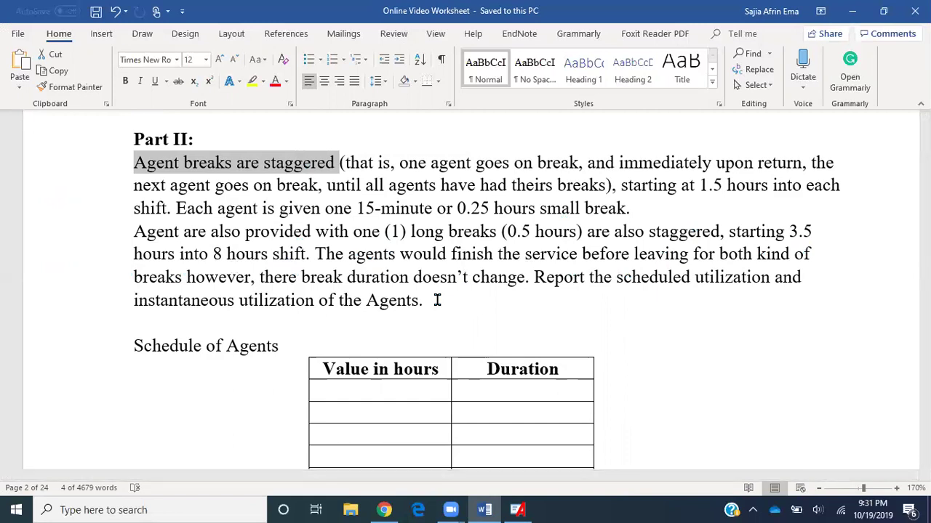
pyautogui.scroll(-1, 437, 300)
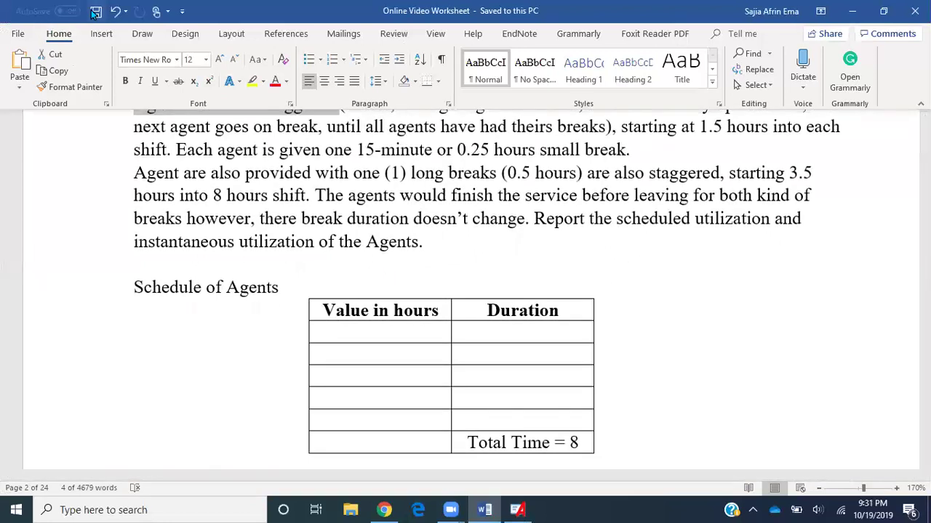
# Switch back to Arena, move the queue line slightly closer to the top of the Checkin Process module and adjust its ends.
pyautogui.click(518, 510)
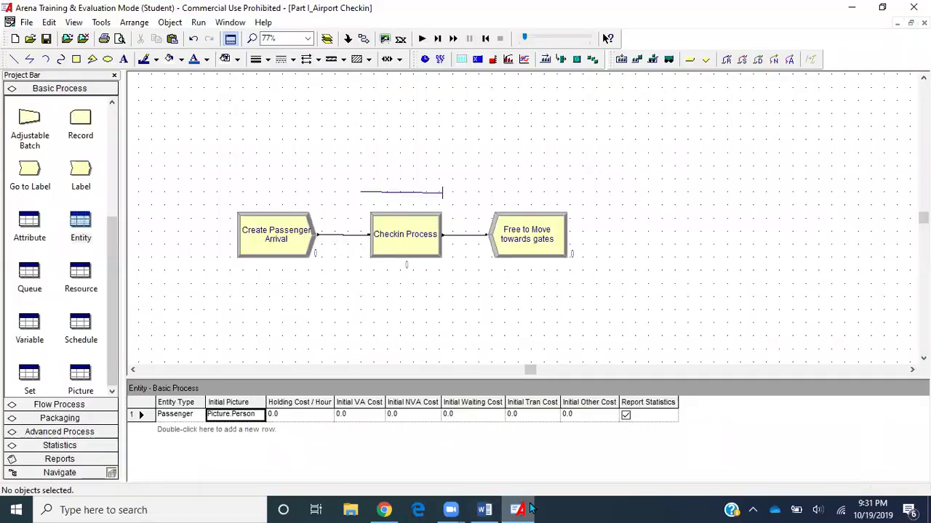
pyautogui.click(425, 194)
pyautogui.moveTo(424, 197); pyautogui.dragTo(426, 202)
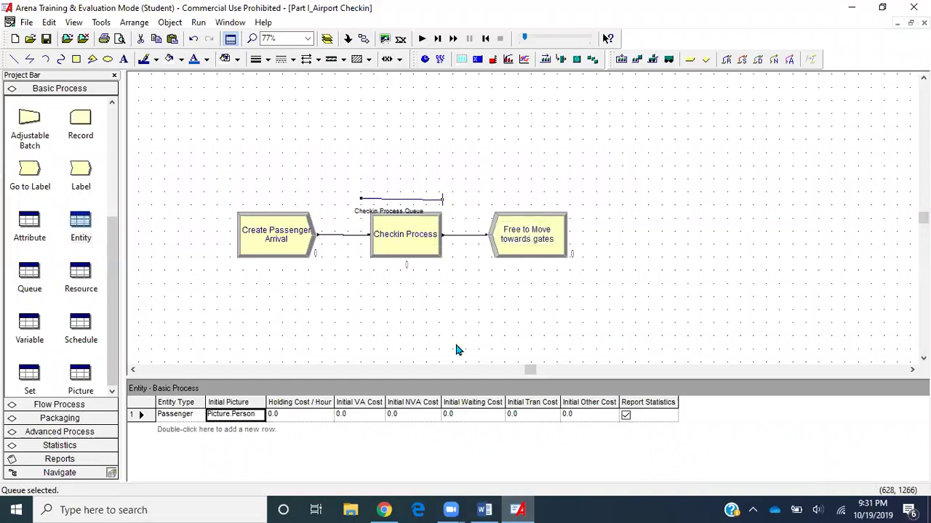
pyautogui.moveTo(360, 198); pyautogui.dragTo(362, 198)
pyautogui.click(407, 283)
pyautogui.click(441, 200)
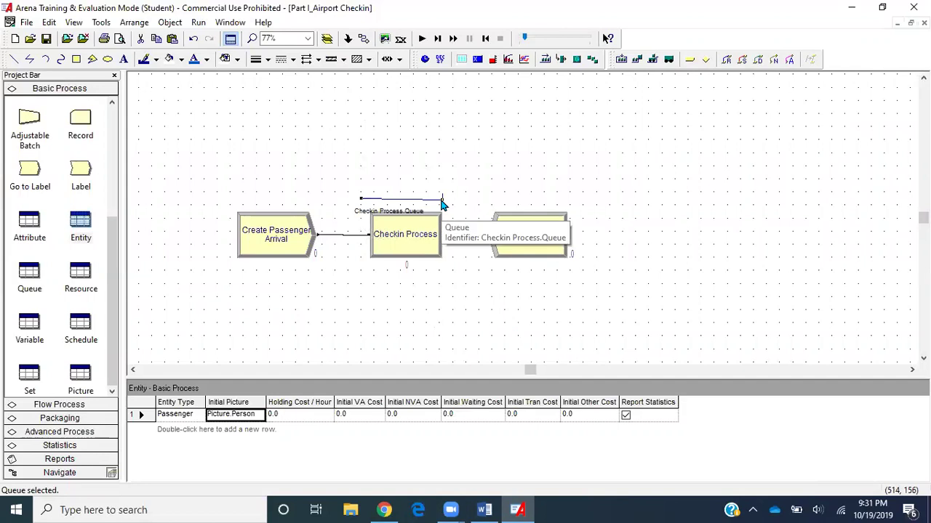
pyautogui.moveTo(441, 199); pyautogui.dragTo(442, 199)
pyautogui.click(450, 263)
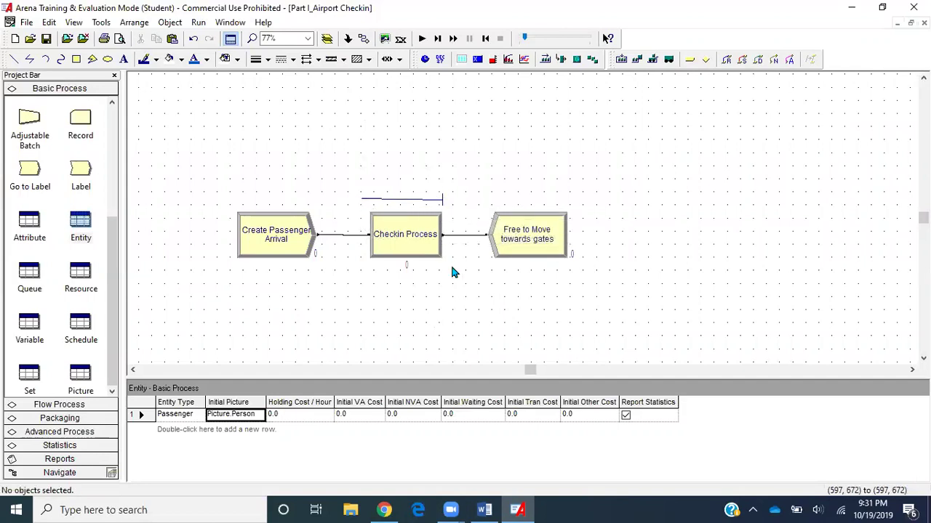
# Add a new schedule named Agents Schedule with type Capacity, widening the spreadsheet's name column to fit.
pyautogui.click(80, 325)
pyautogui.doubleClick(186, 420)
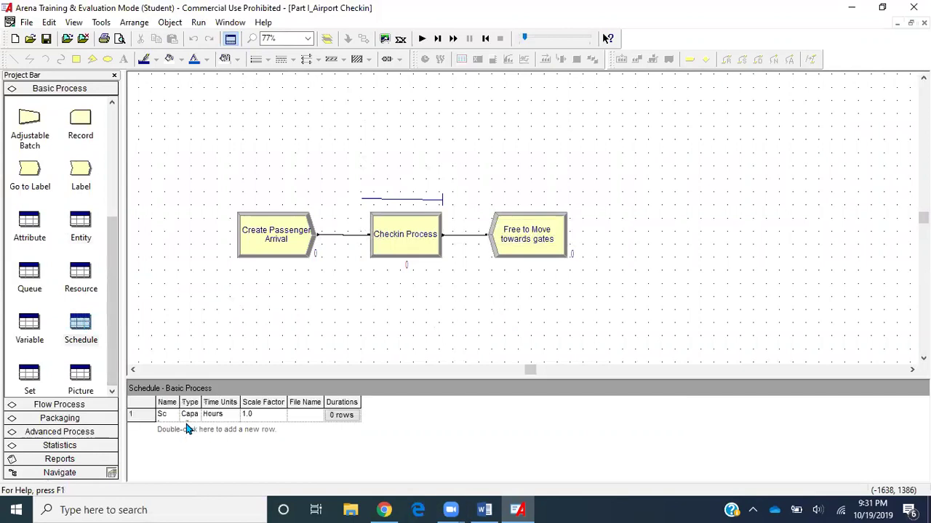
pyautogui.moveTo(207, 402); pyautogui.dragTo(271, 403)
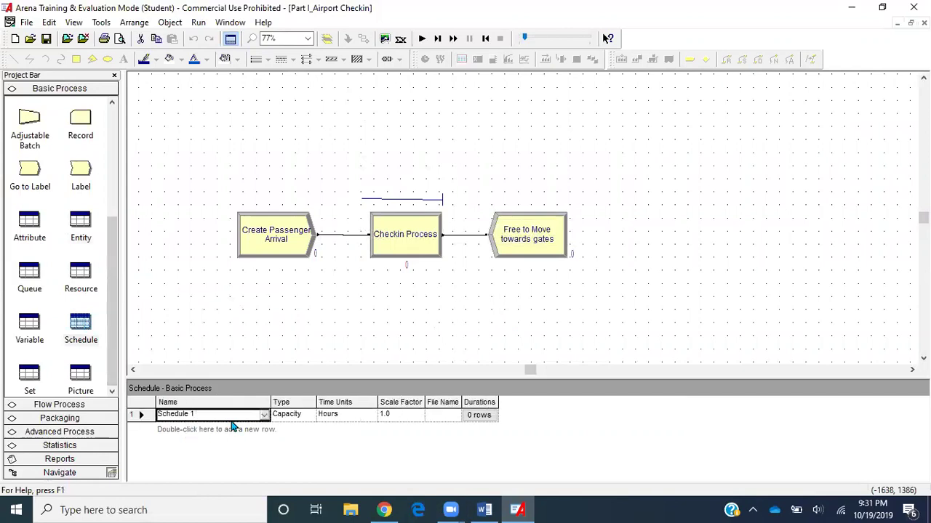
pyautogui.click(232, 412)
pyautogui.write('Age')
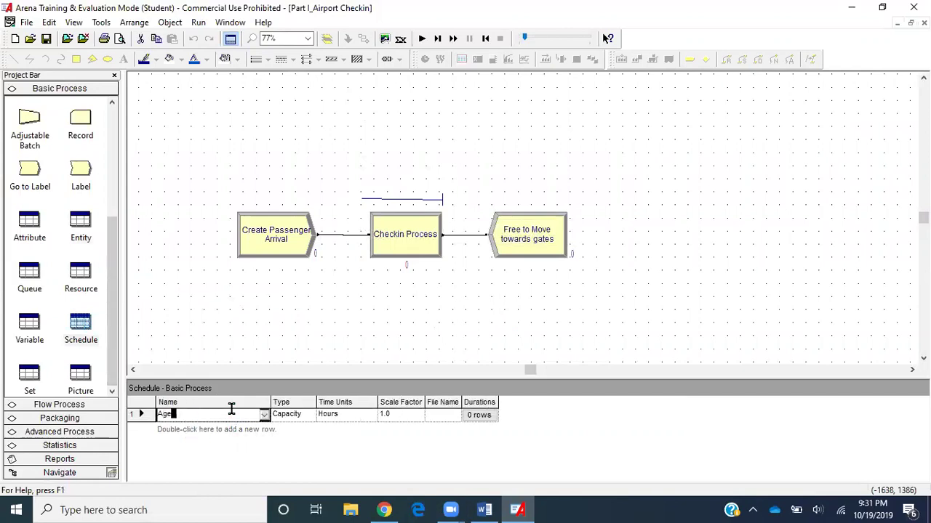
pyautogui.write('nts Sch')
pyautogui.click(309, 413)
pyautogui.click(310, 415)
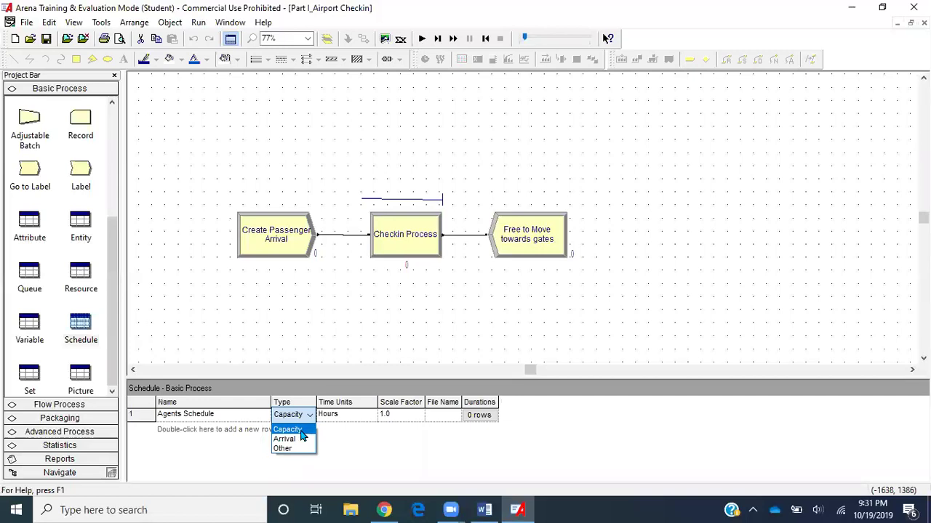
pyautogui.click(302, 432)
# Give the Agents Schedule a first durations row with value 5 and duration 1.5, and add a second row.
pyautogui.click(490, 417)
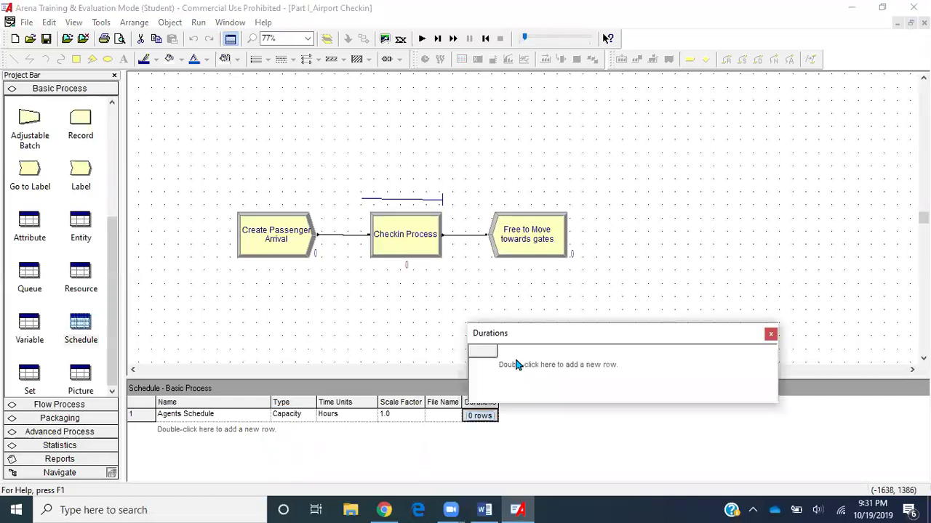
pyautogui.doubleClick(581, 368)
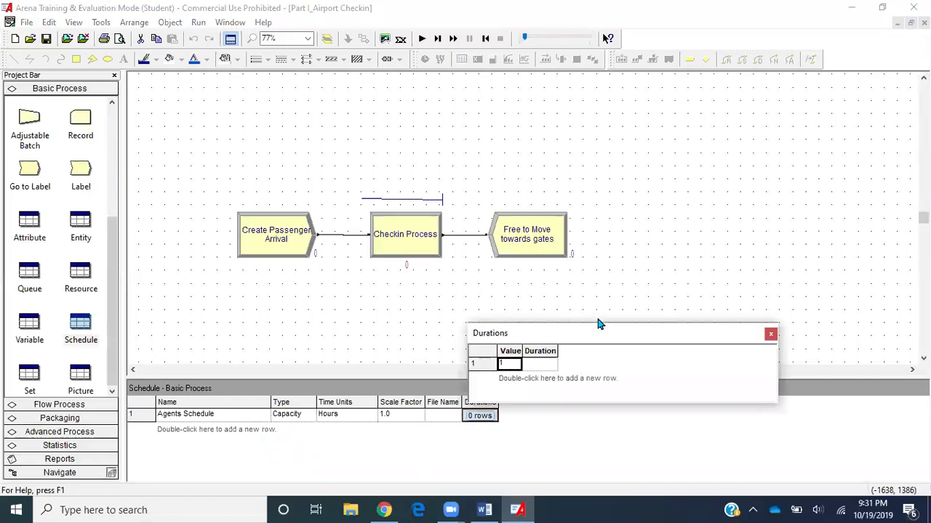
pyautogui.moveTo(599, 322); pyautogui.dragTo(599, 178)
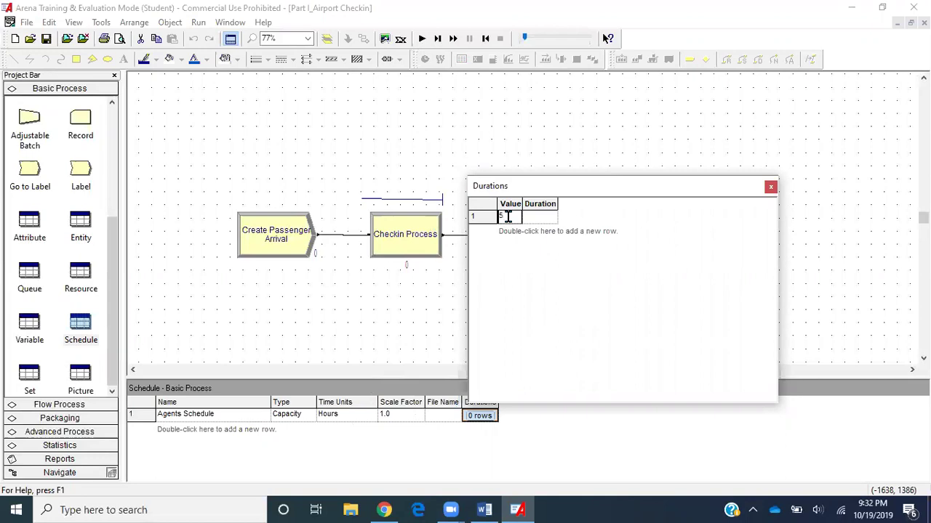
pyautogui.press('Tab')
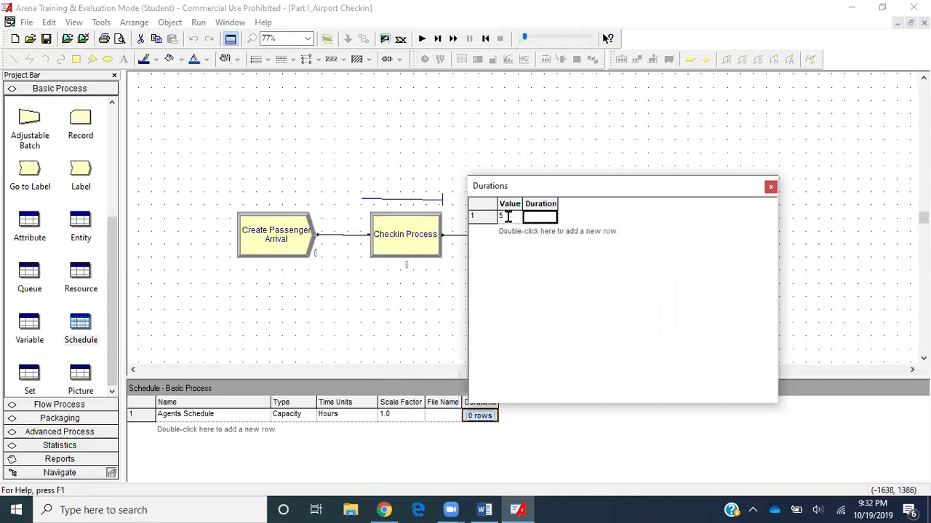
pyautogui.write('1.5')
pyautogui.doubleClick(522, 228)
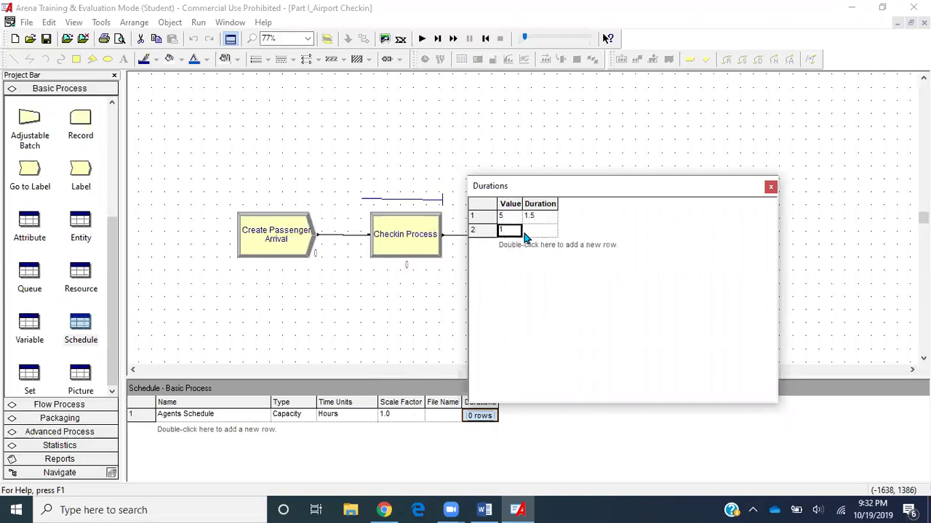
pyautogui.click(534, 234)
# Switch to the Word worksheet and retitle the Schedule of Agents table columns as "Value" and "Duration in hours".
pyautogui.click(486, 509)
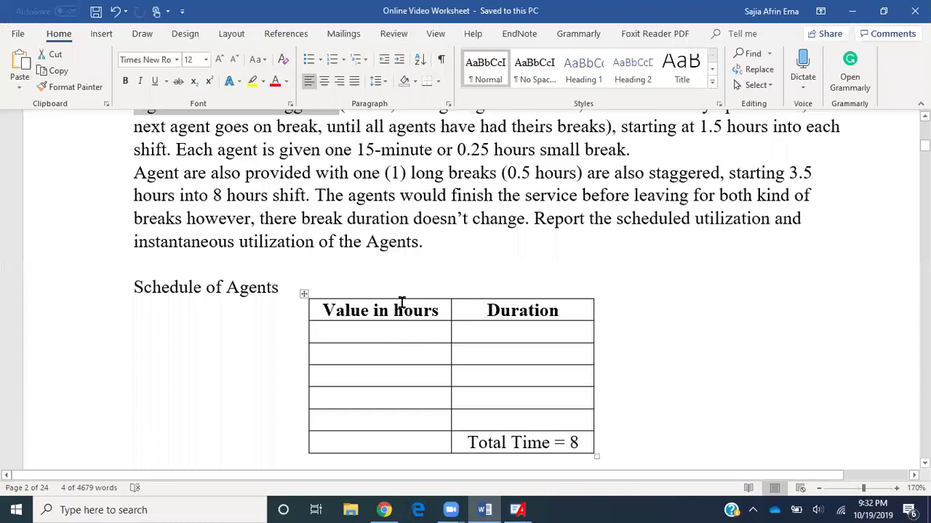
pyautogui.click(437, 311)
pyautogui.press('BackSpace')
pyautogui.press('BackSpace')
pyautogui.press('BackSpace')
pyautogui.press('BackSpace')
pyautogui.press('BackSpace')
pyautogui.press('BackSpace')
pyautogui.press('BackSpace')
pyautogui.press('BackSpace')
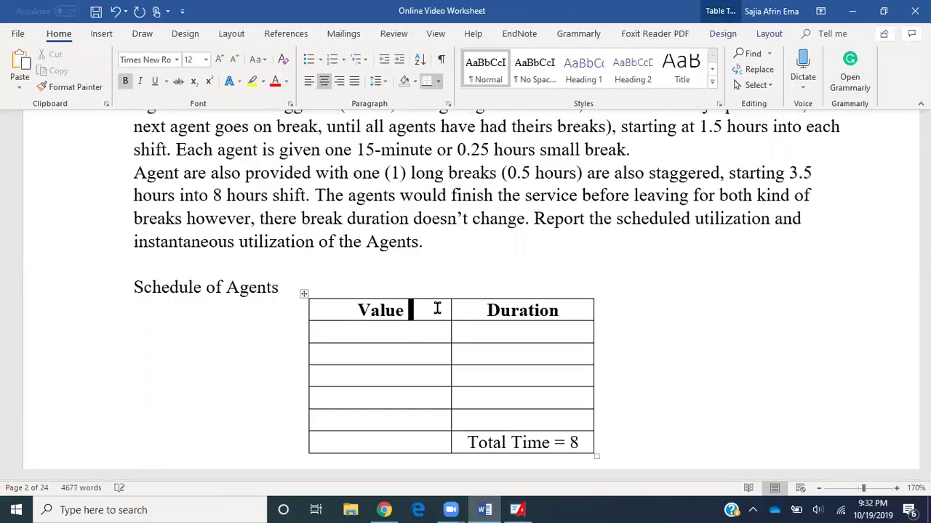
pyautogui.click(573, 310)
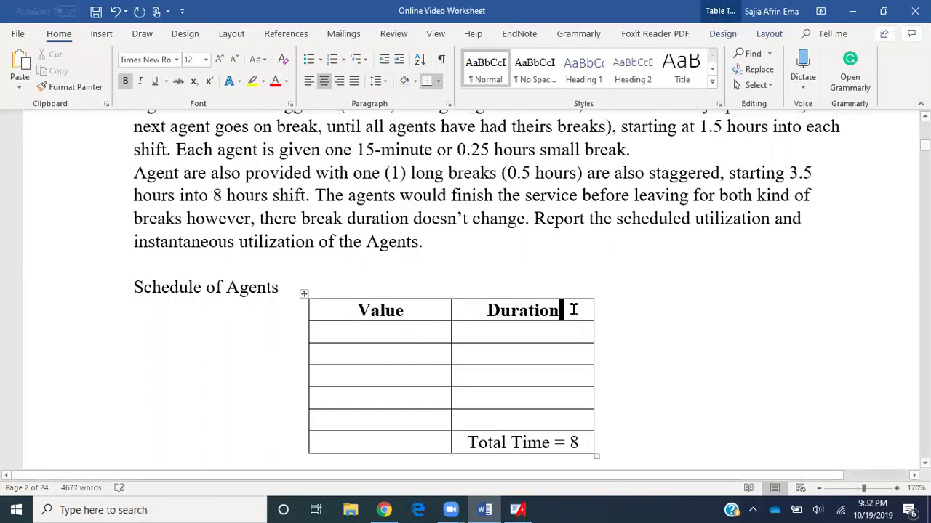
pyautogui.write('in hours')
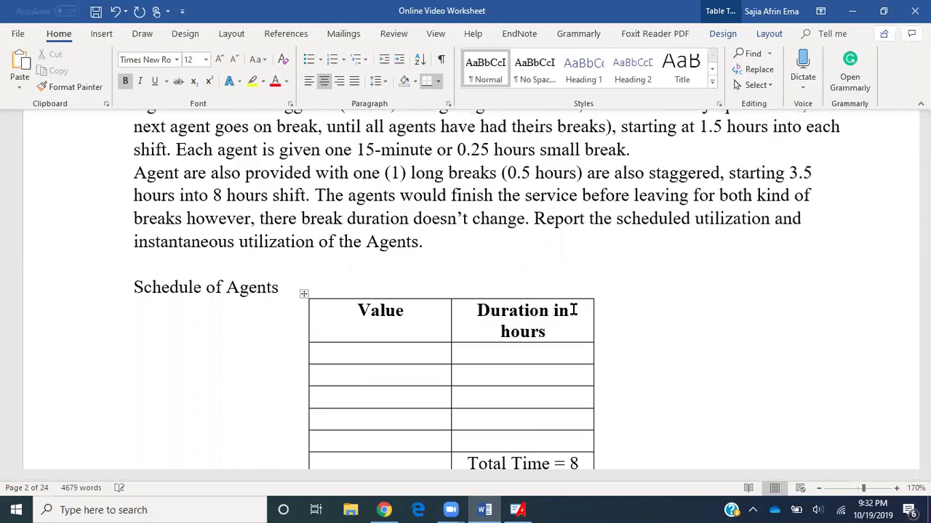
pyautogui.click(383, 355)
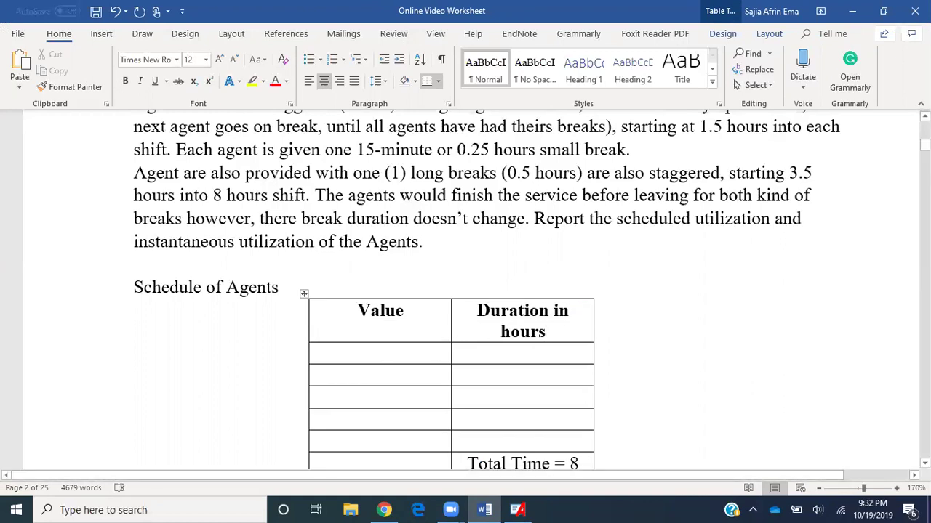
# Fill the first row of the Schedule of Agents table with value 5 and duration 1.5.
pyautogui.scroll(-2, 440, 352)
pyautogui.scroll(-3, 440, 352)
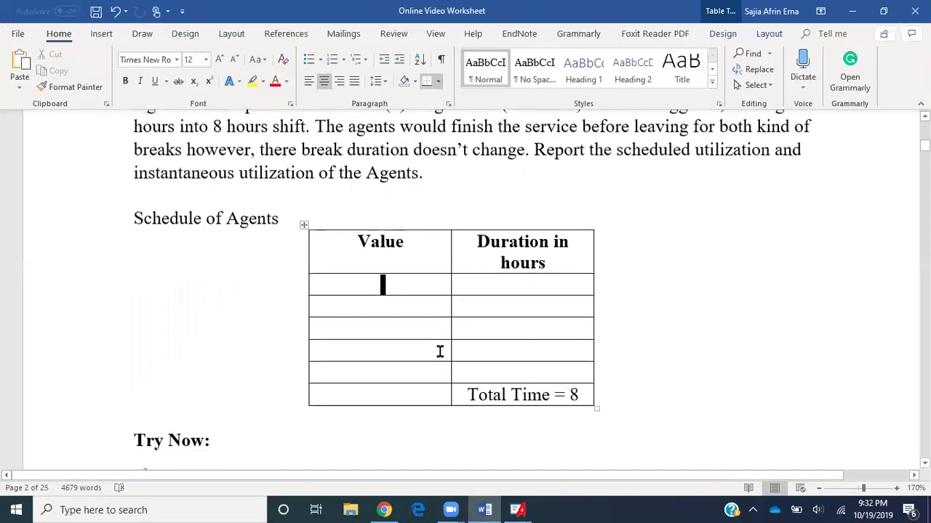
pyautogui.write('5')
pyautogui.press('Tab')
pyautogui.write('1,5')
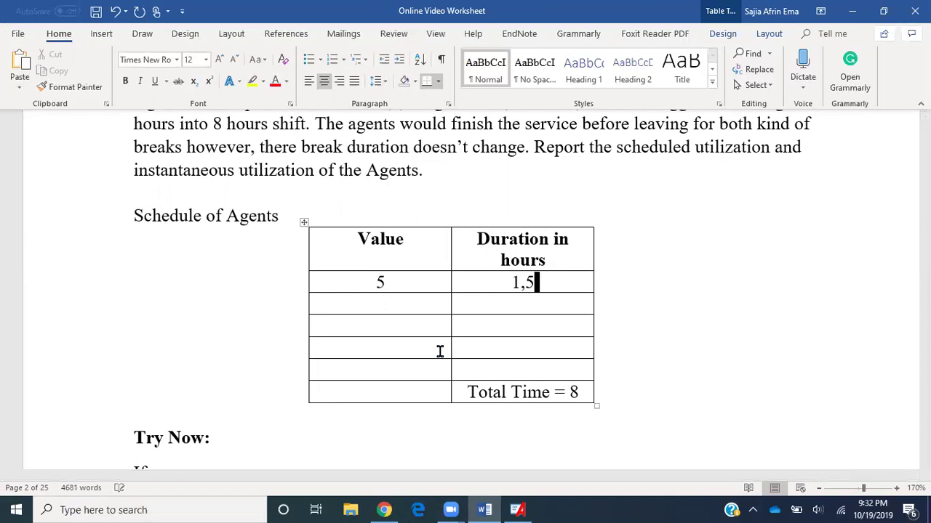
pyautogui.press('BackSpace')
pyautogui.press('BackSpace')
pyautogui.write('.5')
# Fill the second row of the Schedule of Agents table with value 4 and duration "(0.25*5) =1.25".
pyautogui.scroll(3, 433, 287)
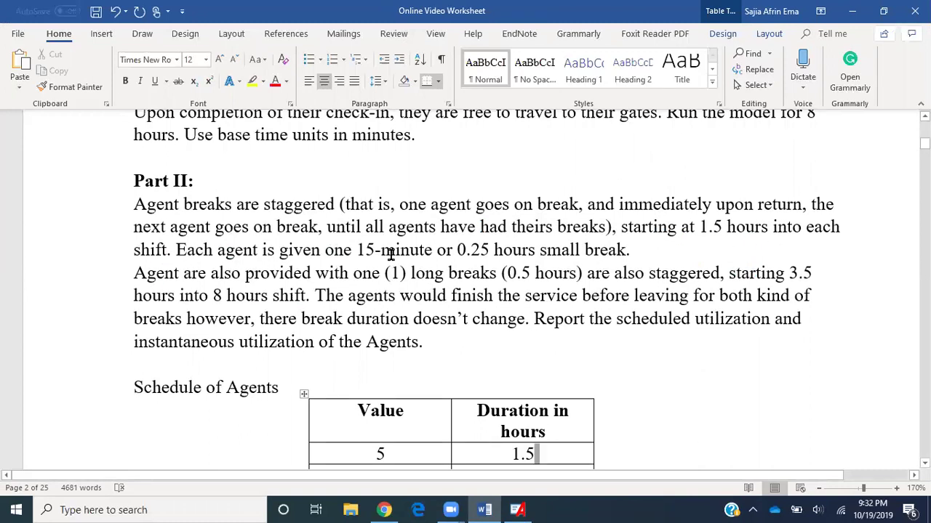
pyautogui.scroll(-2, 406, 251)
pyautogui.click(487, 339)
pyautogui.write('(')
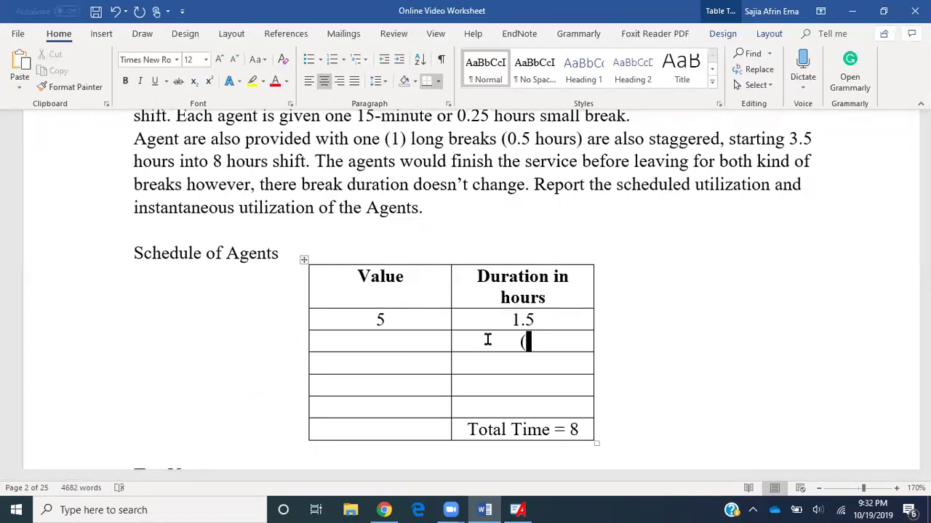
pyautogui.write('0.25*')
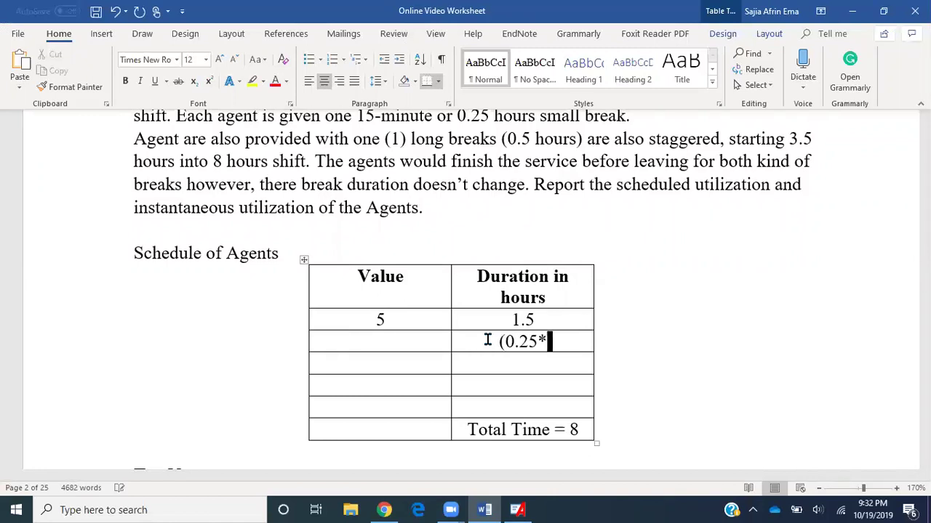
pyautogui.write('5) =1.25')
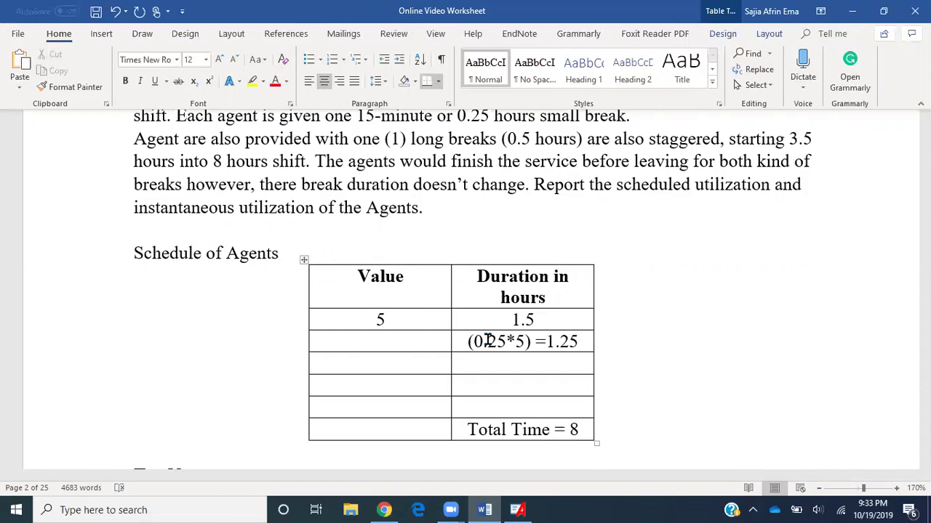
pyautogui.click(436, 341)
pyautogui.write('4')
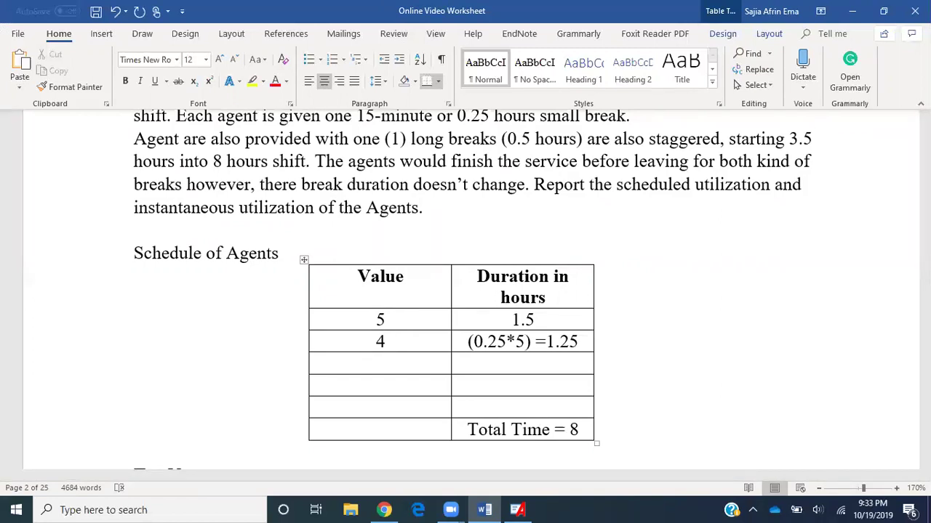
# Review the 3.5-hour long-break start in the Part II text, open Calculator and compute 3.5 minus 2.75.
pyautogui.scroll(1, 436, 341)
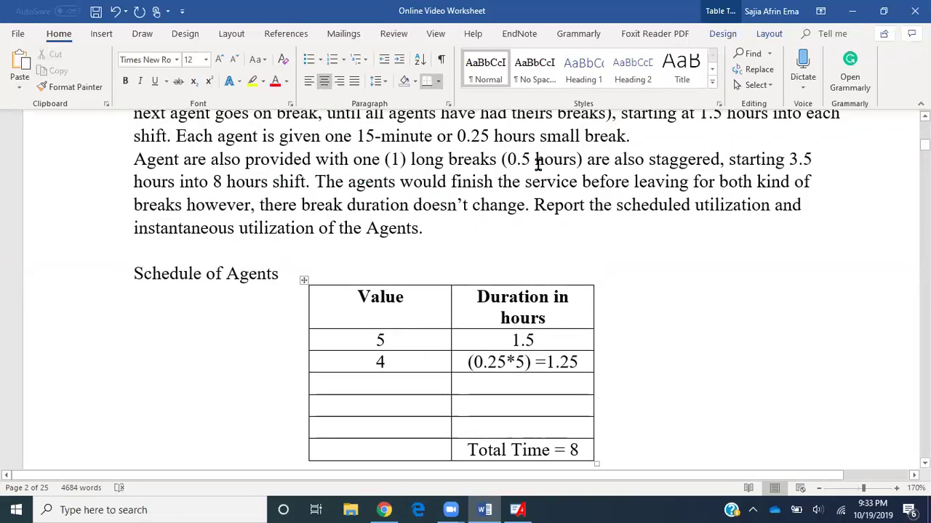
pyautogui.doubleClick(796, 160)
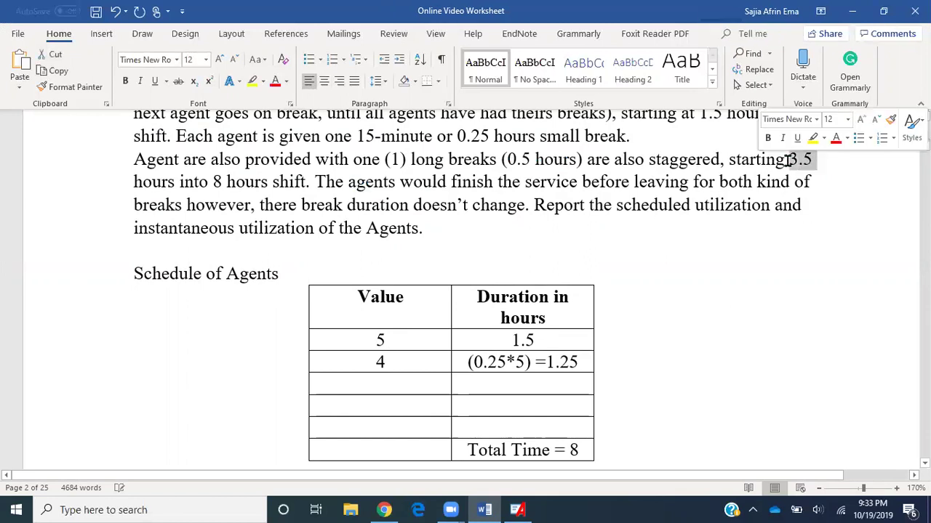
pyautogui.click(532, 397)
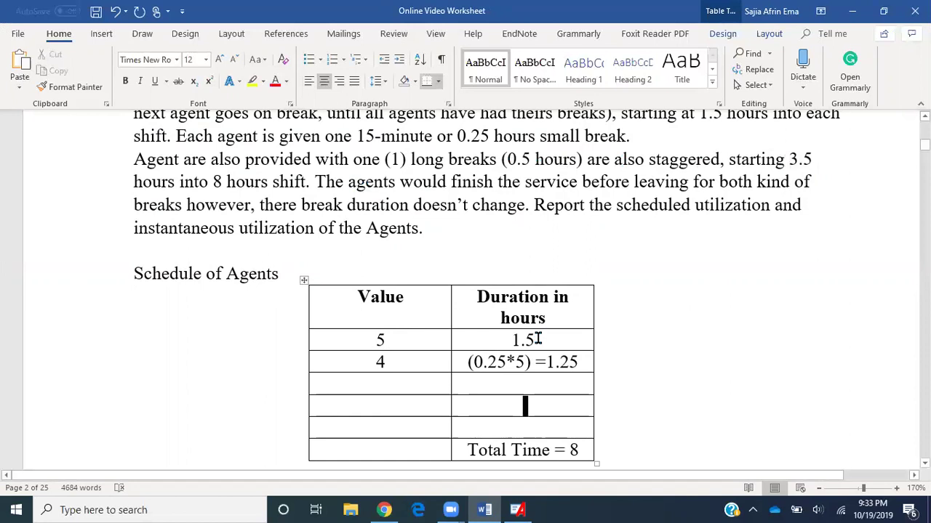
pyautogui.click(580, 361)
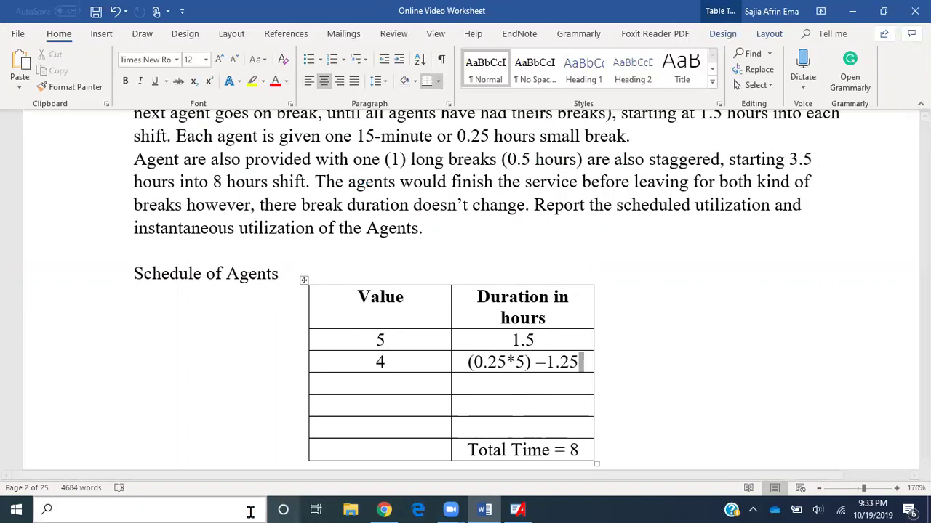
pyautogui.click(221, 509)
pyautogui.write('cal')
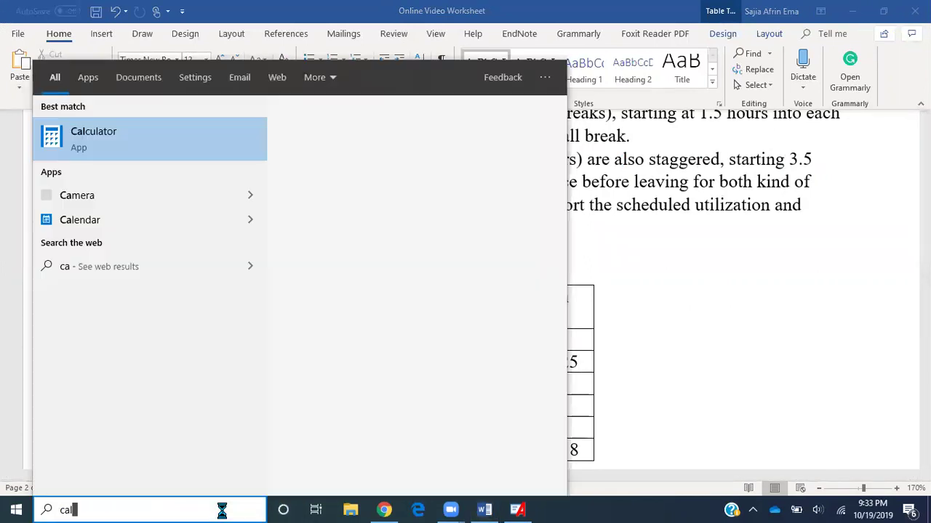
pyautogui.click(120, 141)
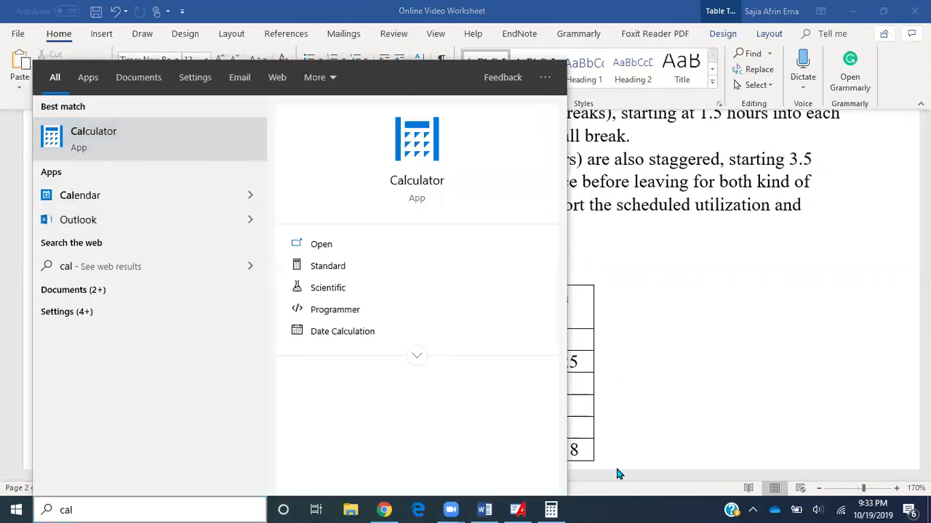
pyautogui.write('3.5-2')
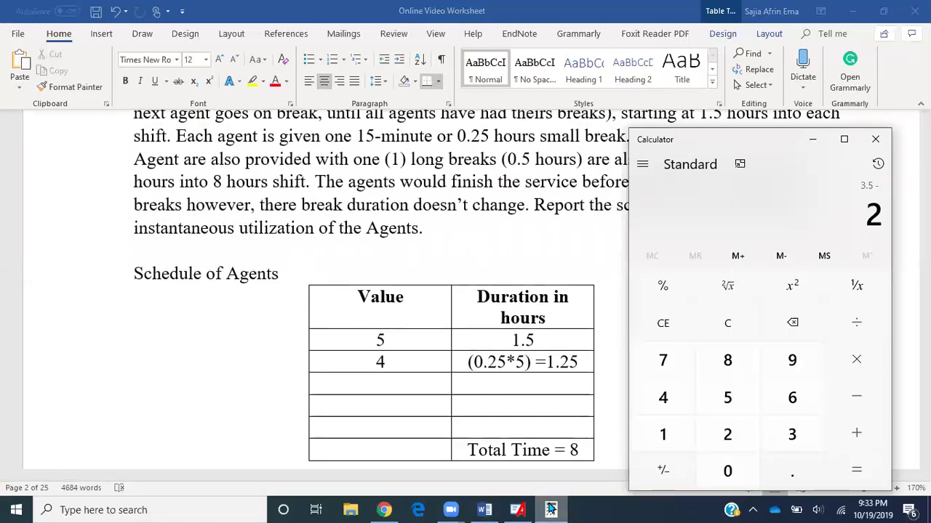
pyautogui.write('.75')
pyautogui.press('Return')
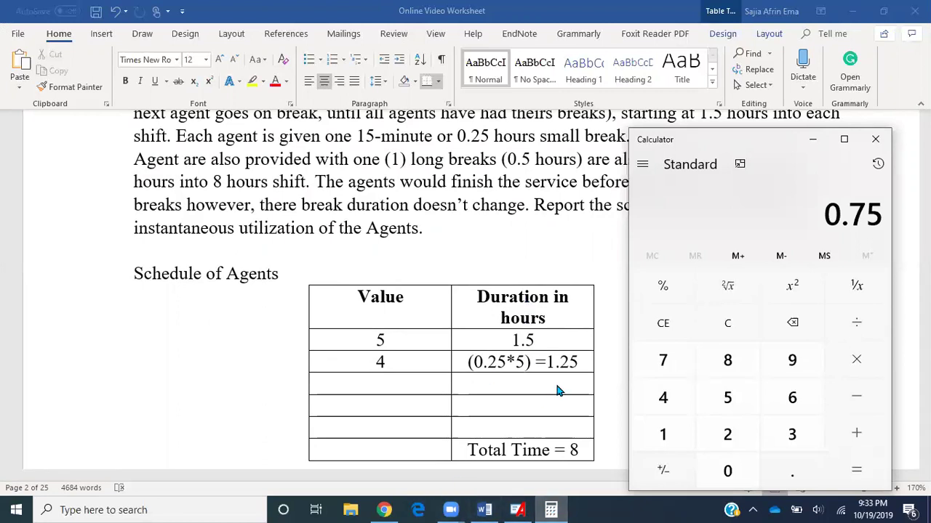
# Return to the Word worksheet and fill the table's third row with value 5 and duration 0.75.
pyautogui.hotkey('alt', 'Tab')
pyautogui.press('Down')
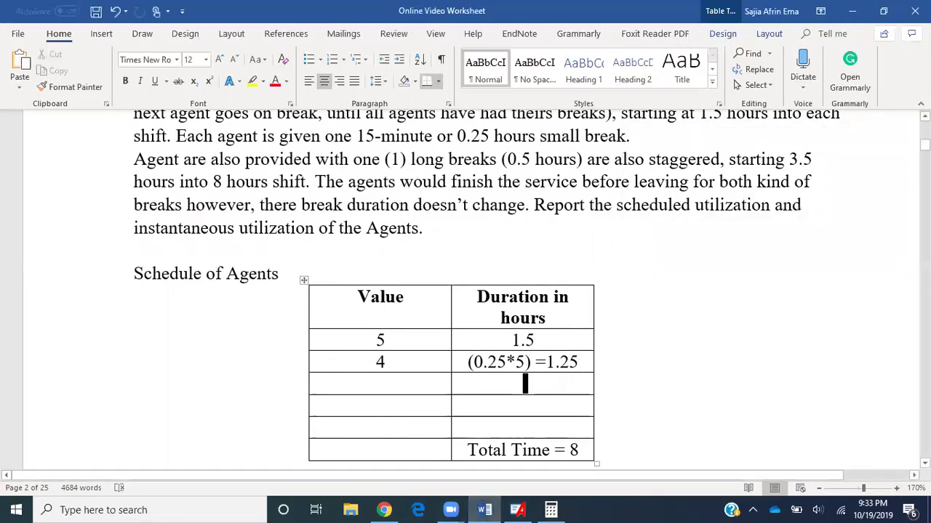
pyautogui.write('0')
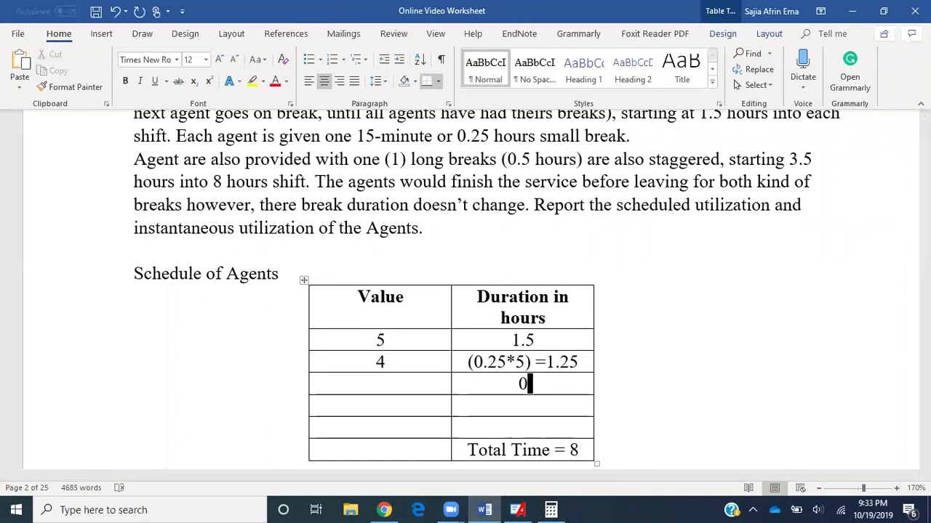
pyautogui.write('.75')
pyautogui.click(434, 385)
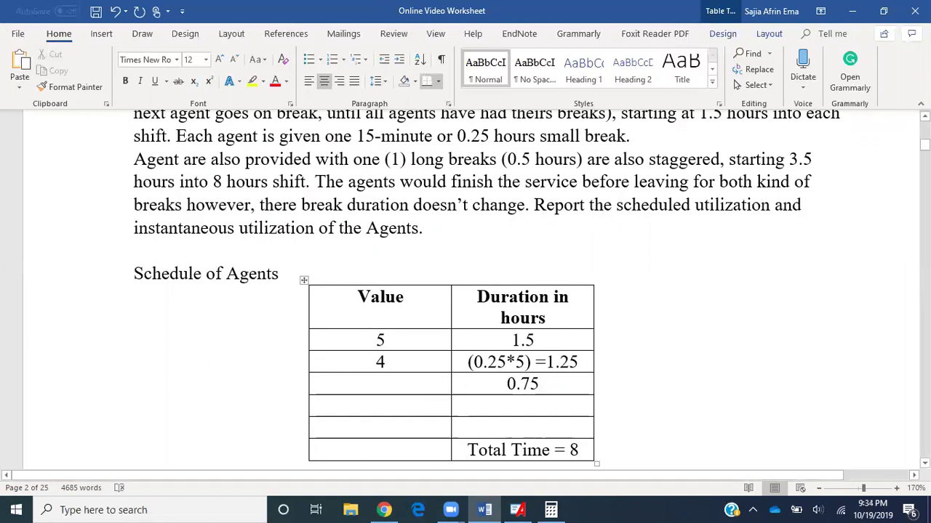
pyautogui.write('5')
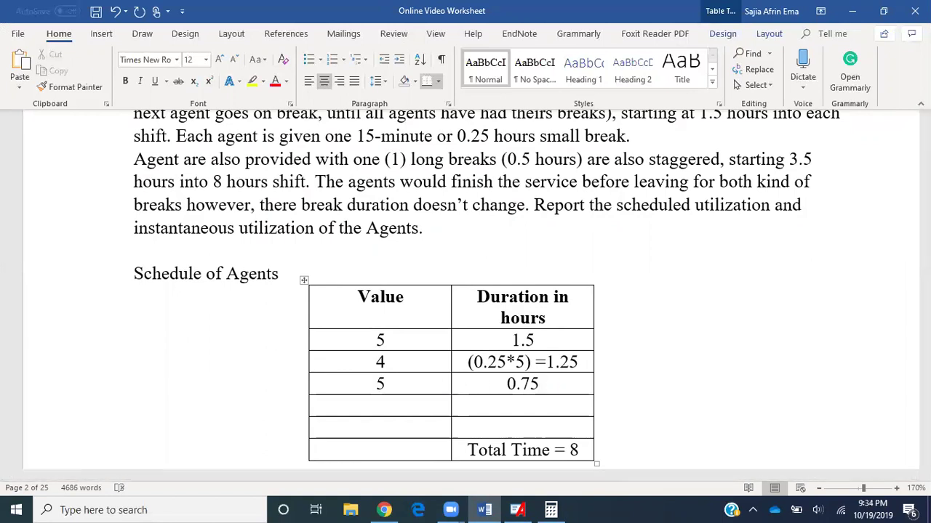
# Fill the fourth row of the Schedule of Agents table with value 4 and duration "(0.5*5)=2.5".
pyautogui.click(480, 404)
pyautogui.write('(')
pyautogui.write('0.')
pyautogui.write('5)')
pyautogui.write('*')
pyautogui.press('BackSpace')
pyautogui.press('BackSpace')
pyautogui.write('*5)=')
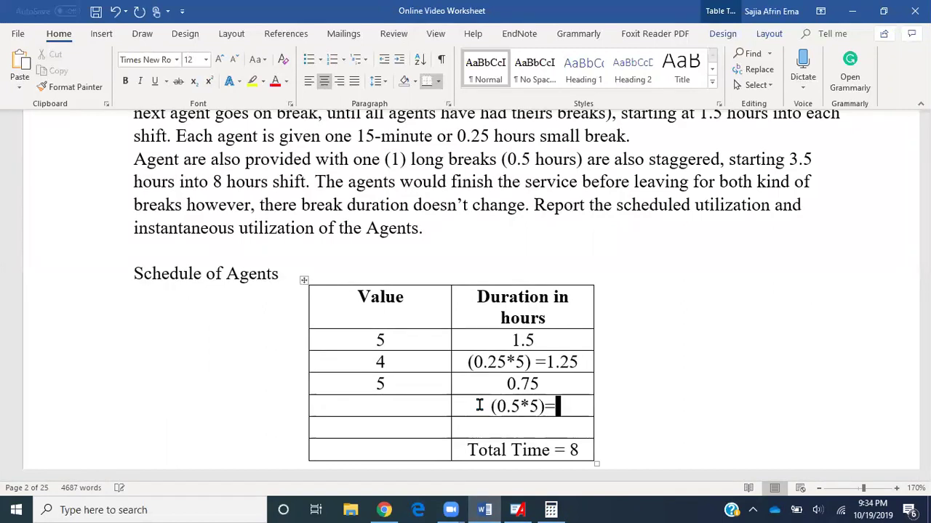
pyautogui.write('2.5')
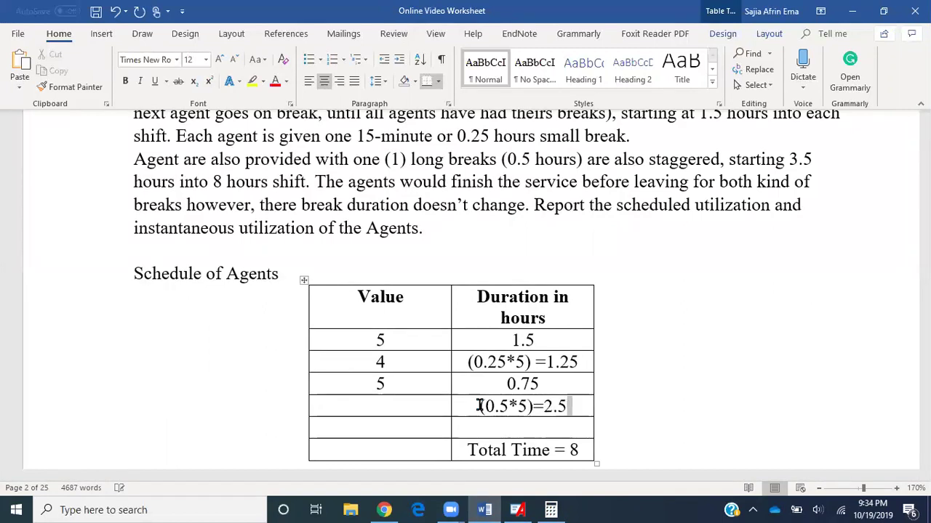
pyautogui.click(434, 409)
pyautogui.write('4')
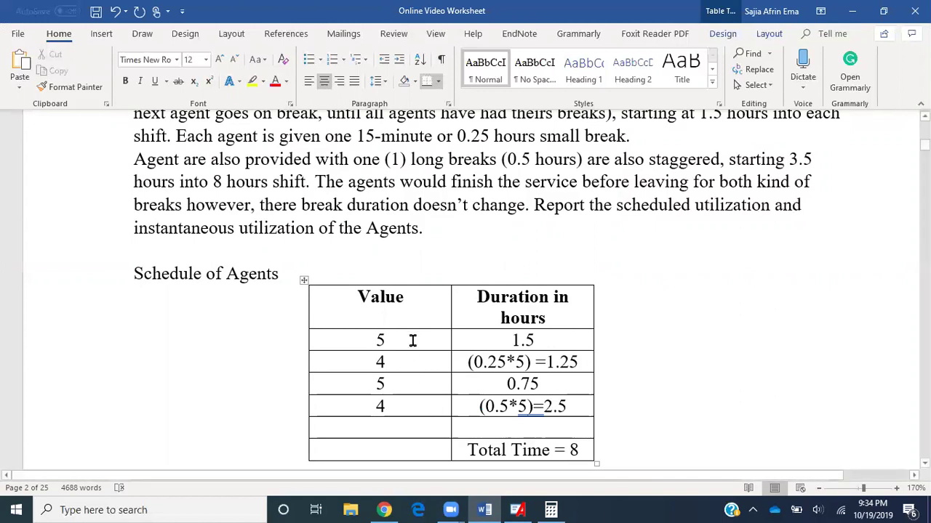
# Switch to Calculator, add the durations 1.5, 1.25, 0.75 and 2.5, and subtract their sum from 8.
pyautogui.click(564, 509)
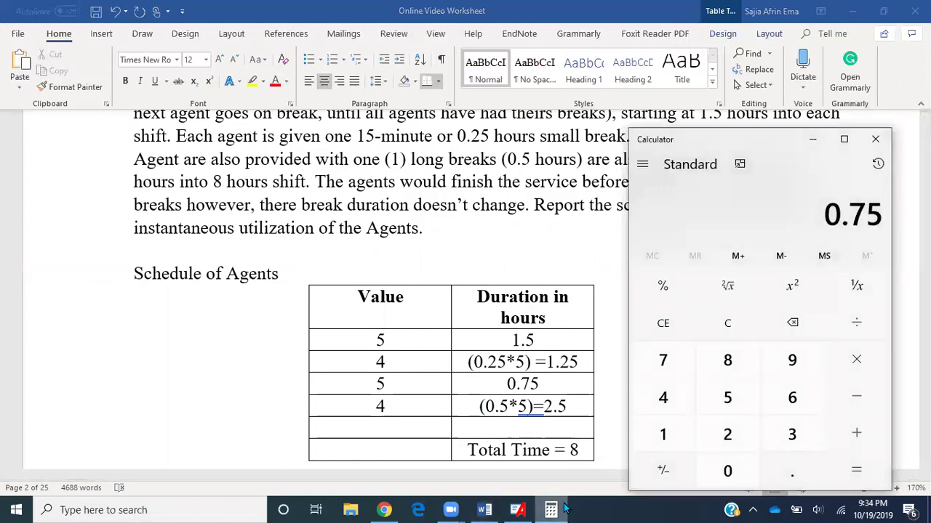
pyautogui.press('Delete')
pyautogui.write('1')
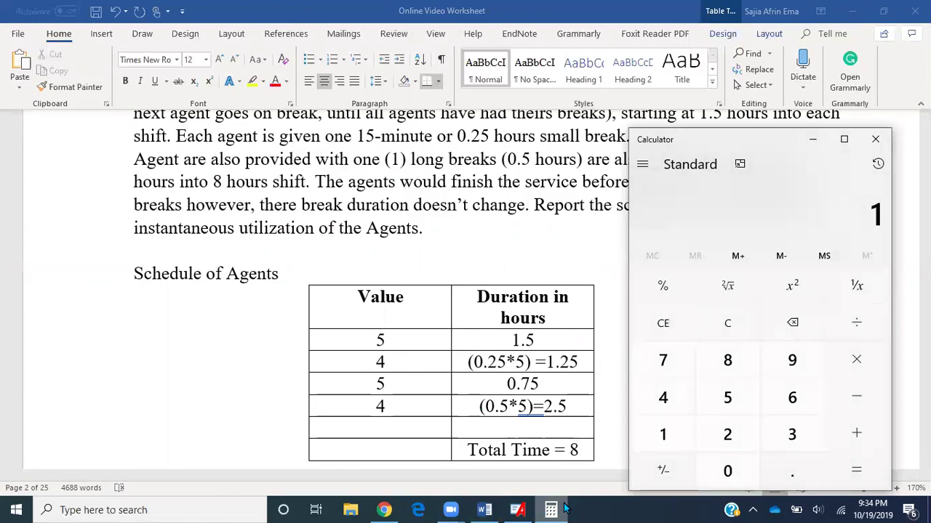
pyautogui.write('.5 + 1.25')
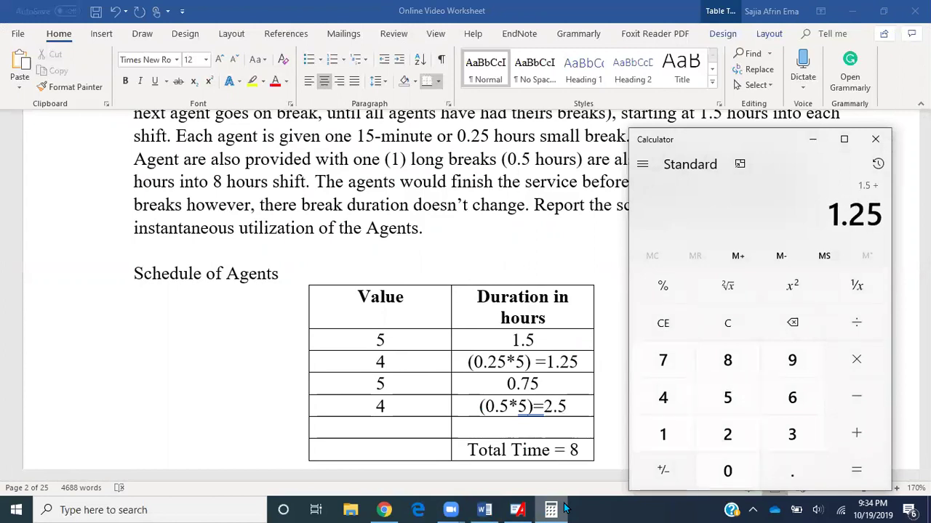
pyautogui.press('+')
pyautogui.write('0.75')
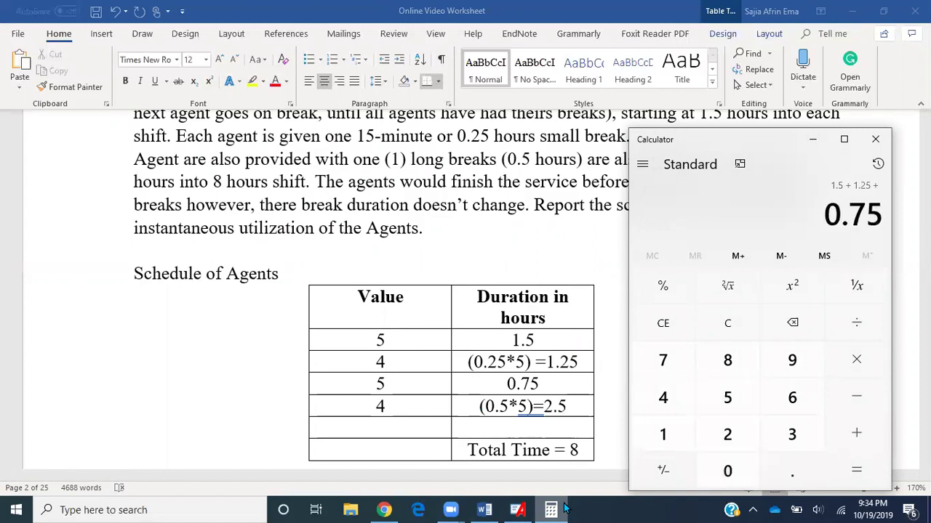
pyautogui.press('+')
pyautogui.write('2.5')
pyautogui.press('Return')
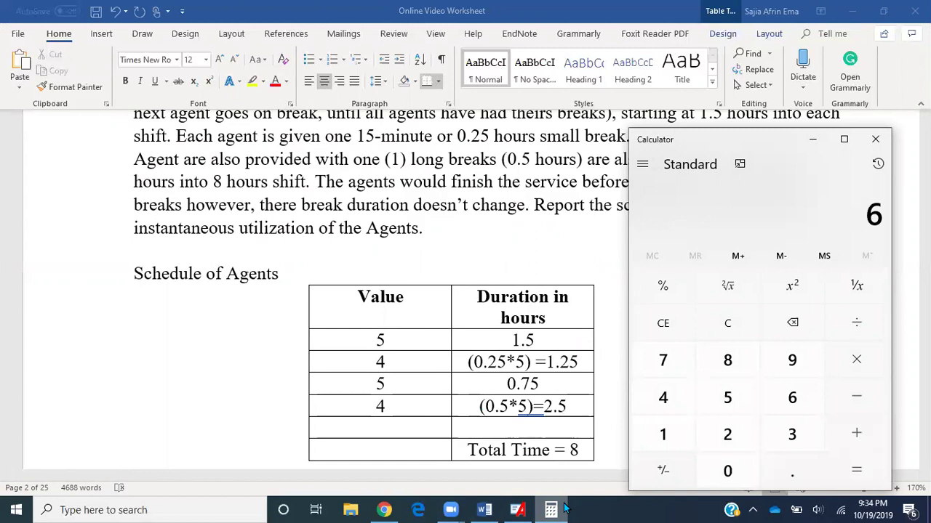
pyautogui.press('Escape')
pyautogui.write('8')
pyautogui.press('-')
pyautogui.write('2')
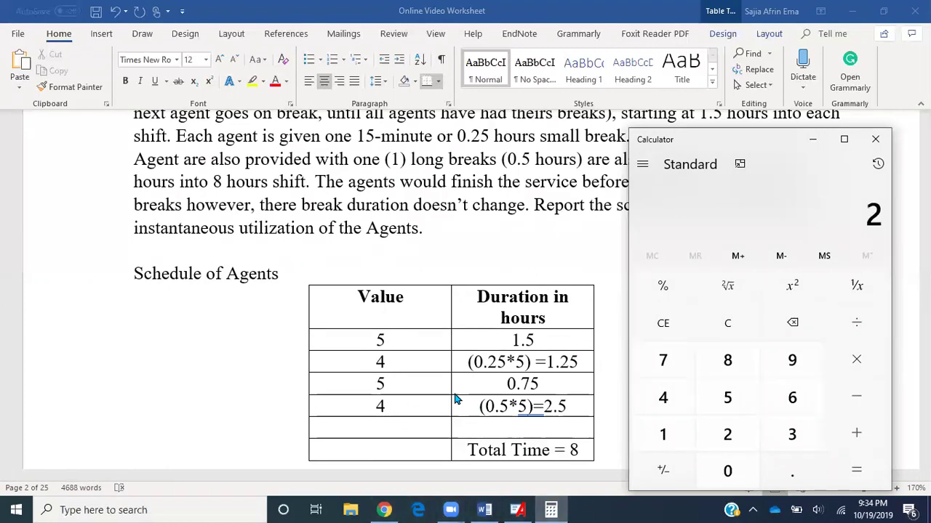
# Return to the Word worksheet and fill the table's fifth row with value 5 and duration 2.
pyautogui.click(529, 420)
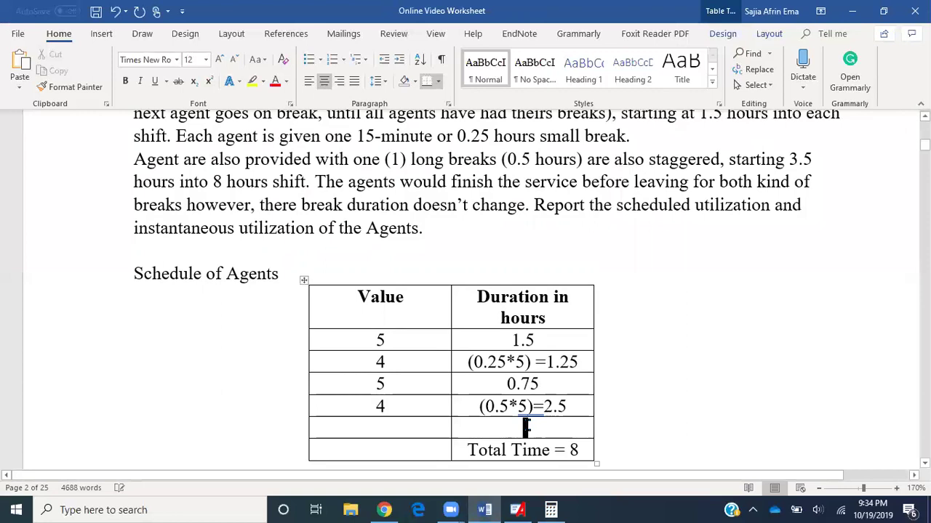
pyautogui.write('2')
pyautogui.click(442, 423)
pyautogui.write('5')
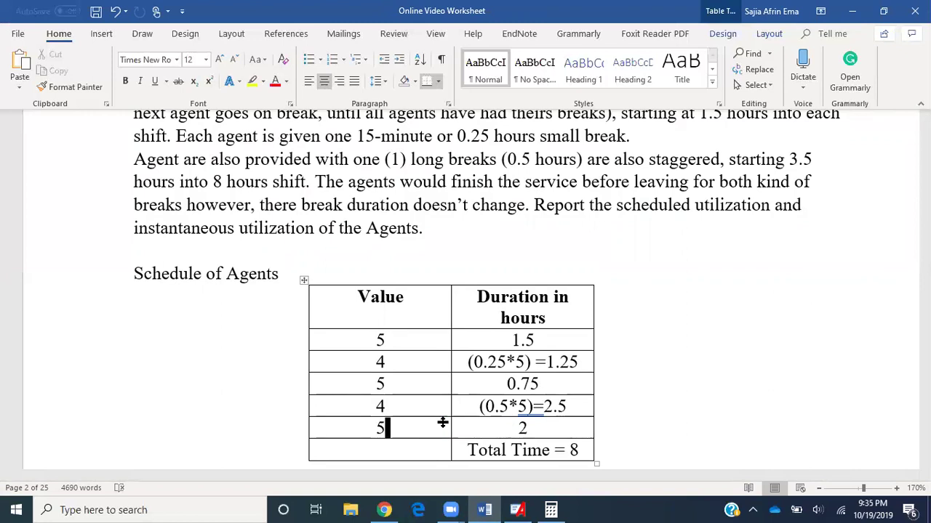
# Switch to Arena and set the second durations row of the Agents Schedule to value 4 and duration 1.25.
pyautogui.scroll(-1, 442, 422)
pyautogui.click(519, 509)
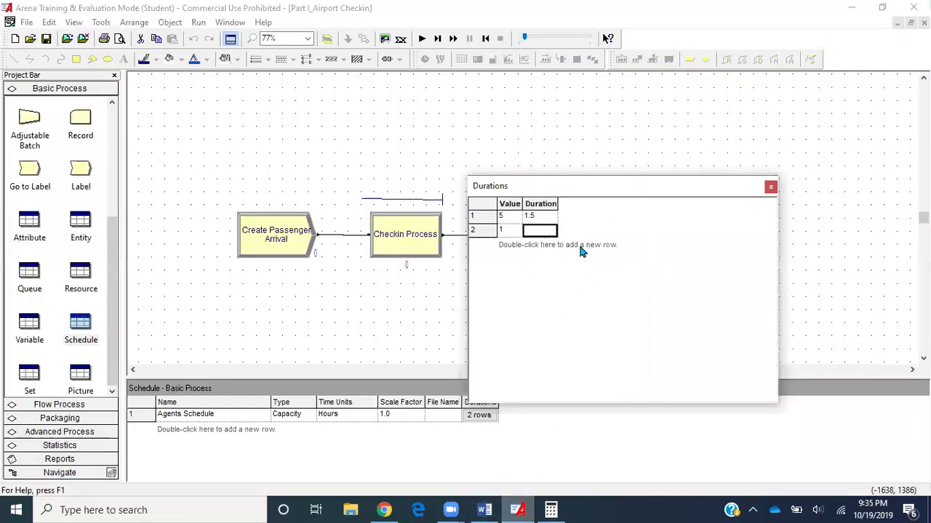
pyautogui.click(513, 229)
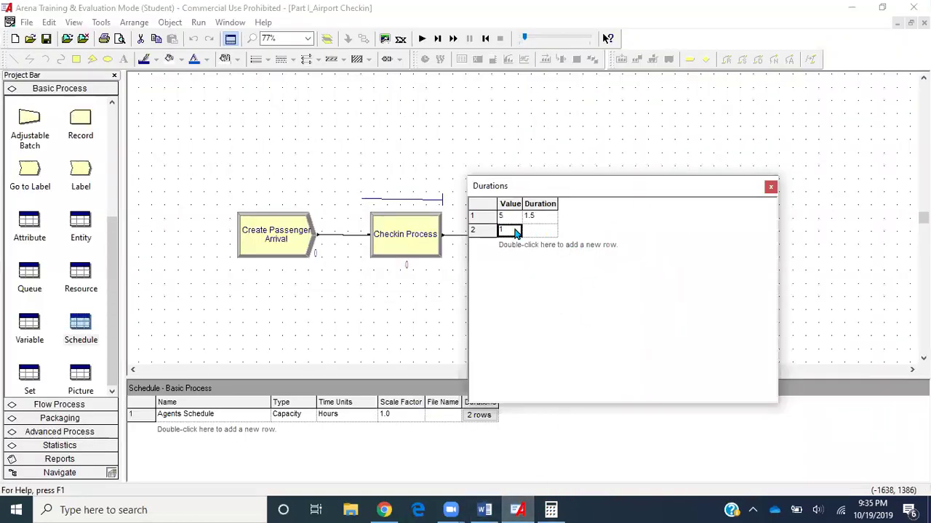
pyautogui.click(535, 231)
# Add a third durations row with value 5 and duration 0.75, and a fourth with value 4 and duration 2.5.
pyautogui.doubleClick(537, 242)
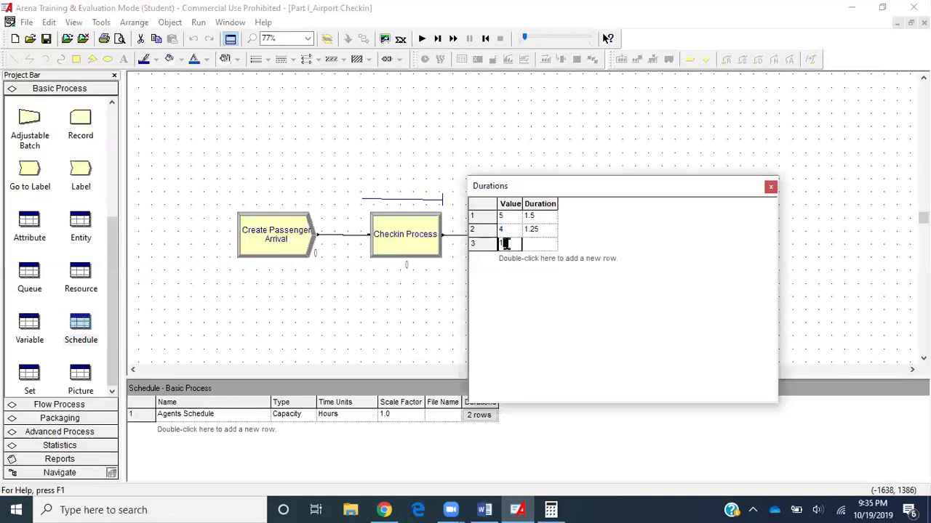
pyautogui.click(527, 245)
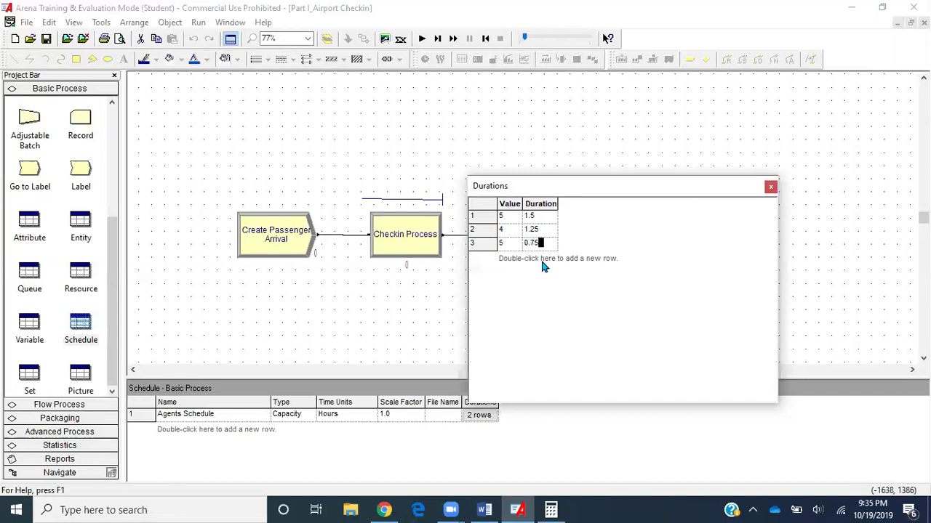
pyautogui.doubleClick(541, 262)
pyautogui.click(505, 258)
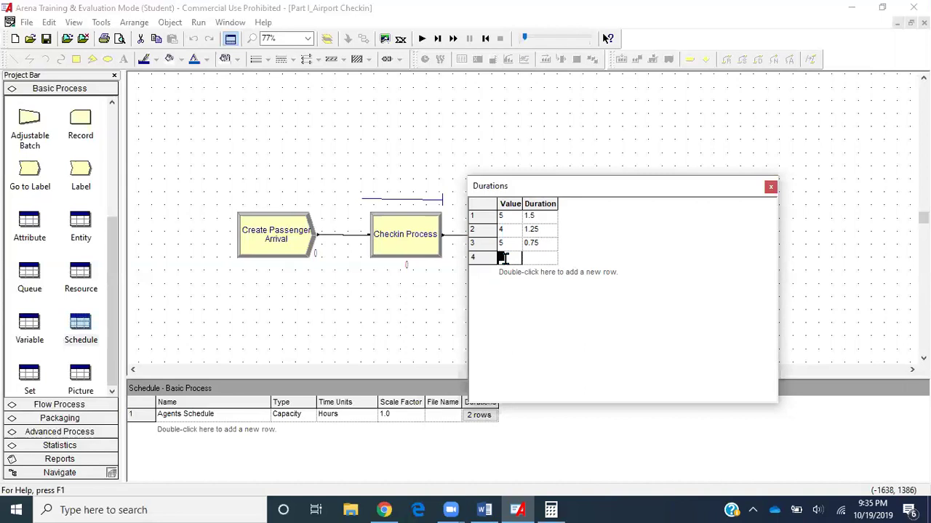
pyautogui.write('4')
pyautogui.click(529, 258)
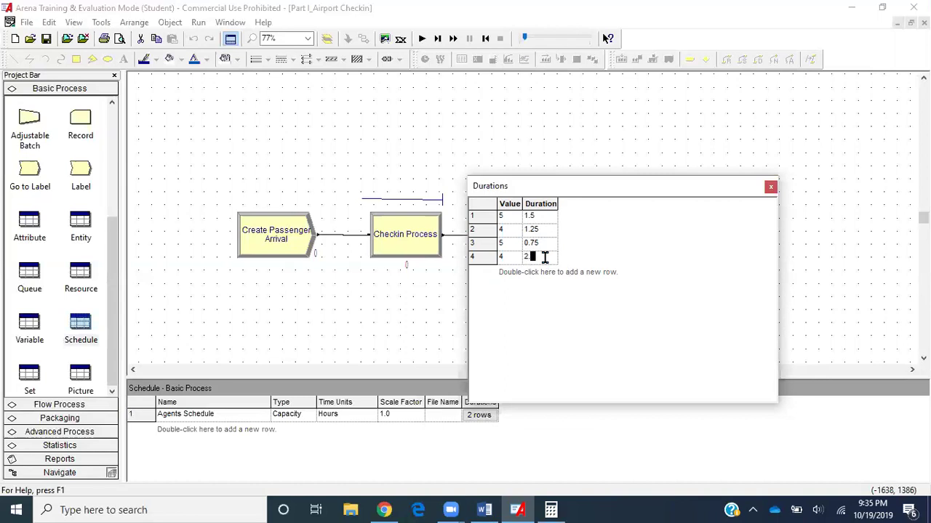
# Add a fifth durations row with value 5 and duration 2, close the Durations window and save the model.
pyautogui.doubleClick(543, 272)
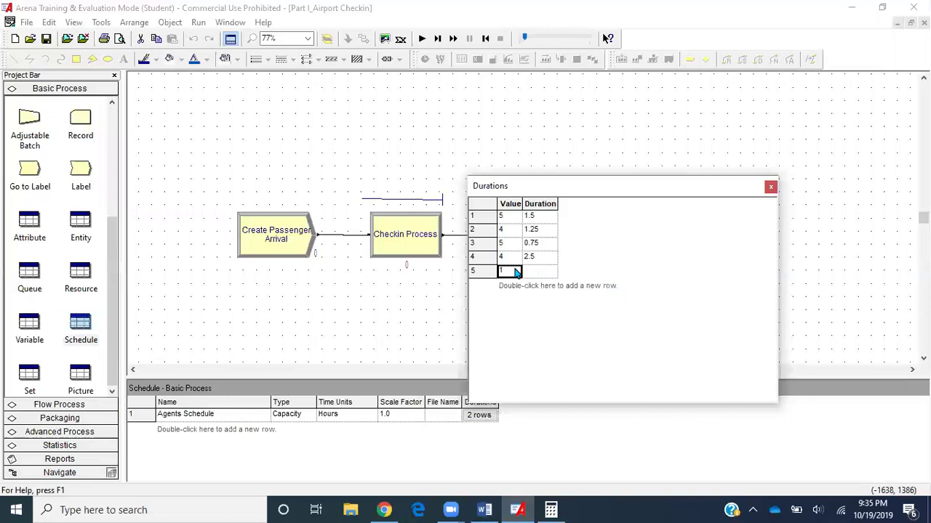
pyautogui.doubleClick(511, 269)
pyautogui.press('Tab')
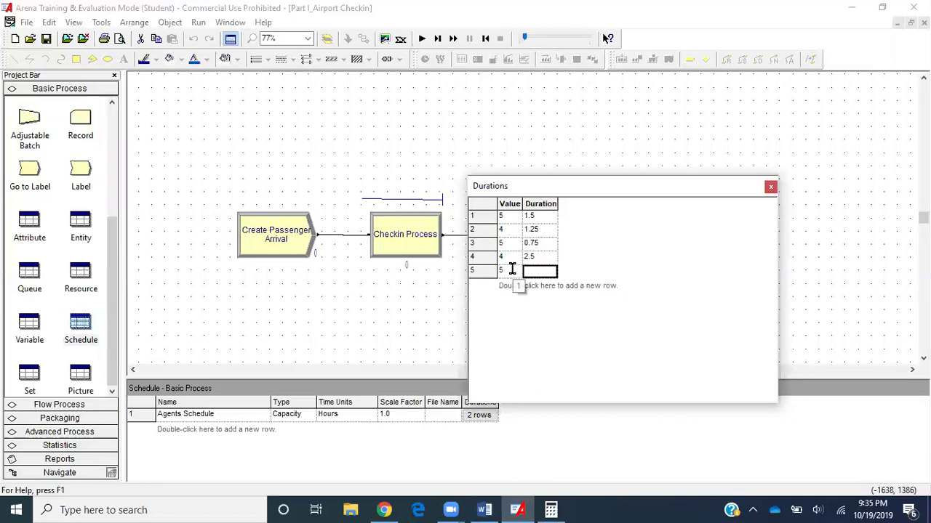
pyautogui.write('2')
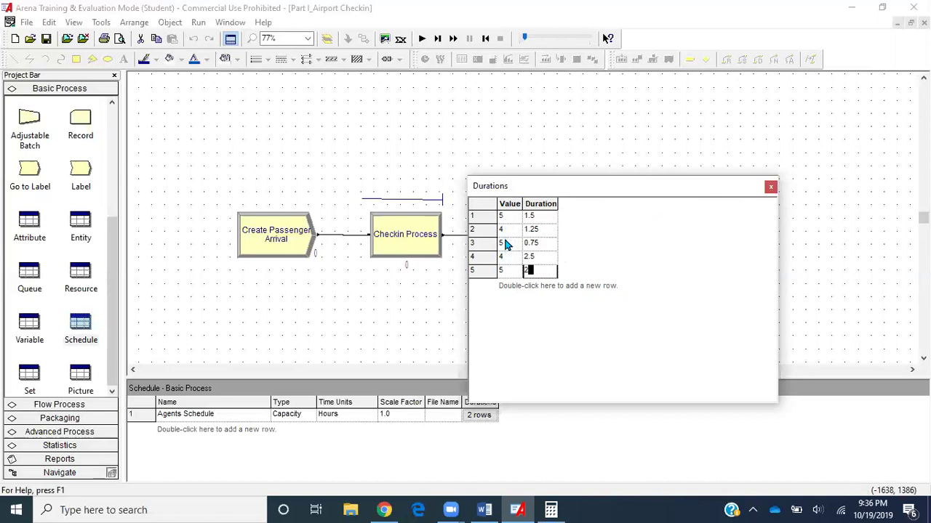
pyautogui.click(770, 188)
pyautogui.click(47, 40)
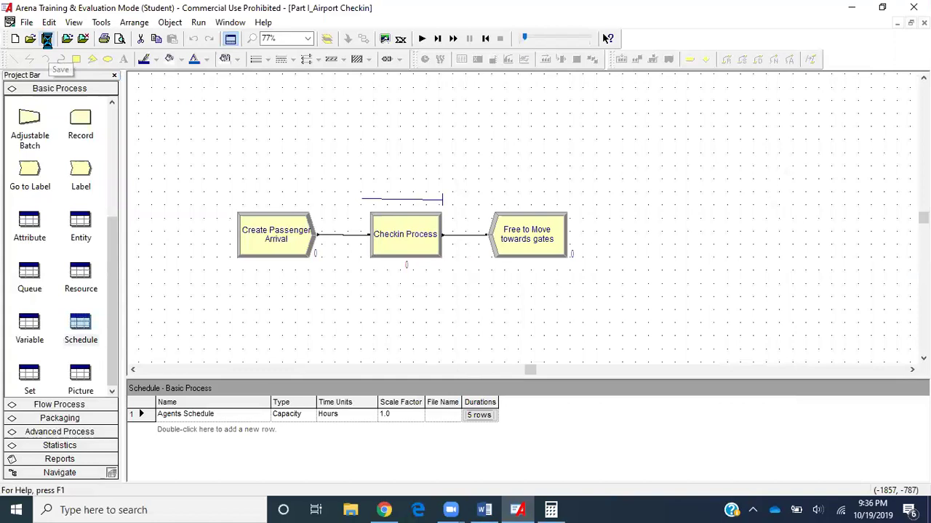
# Switch to the Word worksheet and change the Try Now table's column headings to "Value" and "Duration in hours".
pyautogui.click(489, 510)
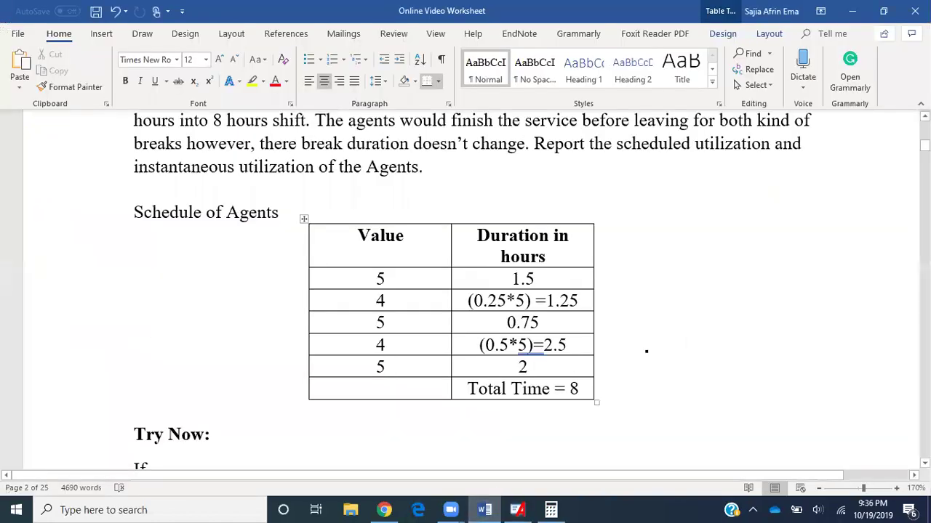
pyautogui.scroll(-3, 645, 349)
pyautogui.scroll(-3, 646, 351)
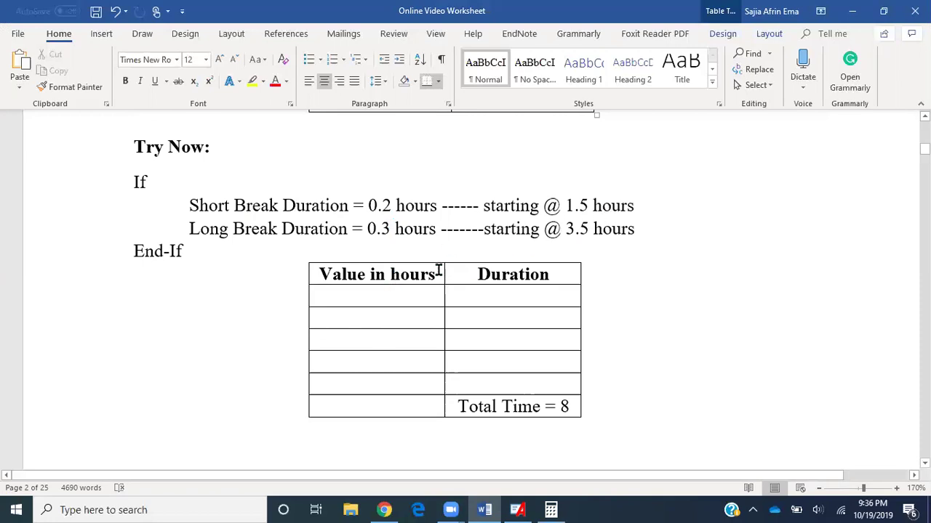
pyautogui.click(420, 291)
pyautogui.moveTo(441, 275); pyautogui.dragTo(433, 275)
pyautogui.press('BackSpace')
pyautogui.press('BackSpace')
pyautogui.press('BackSpace')
pyautogui.press('BackSpace')
pyautogui.press('BackSpace')
pyautogui.press('BackSpace')
pyautogui.press('BackSpace')
pyautogui.press('BackSpace')
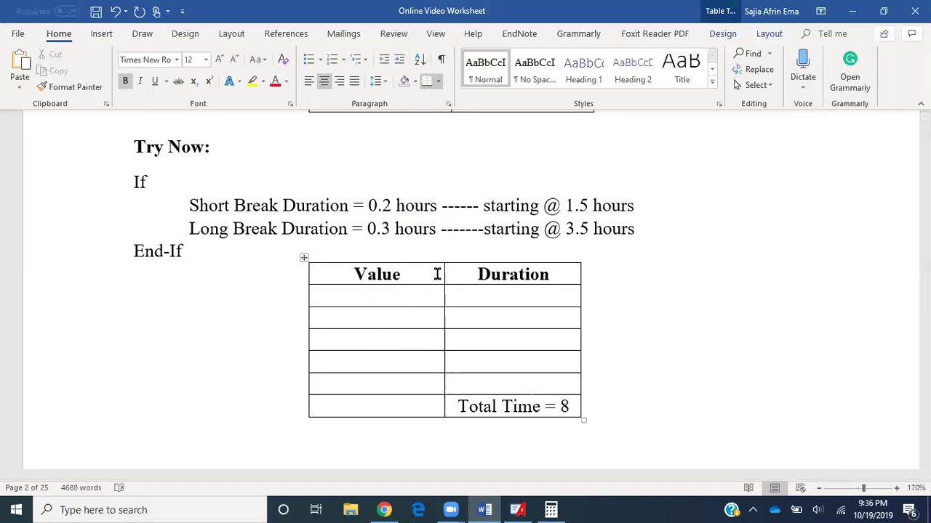
pyautogui.click(561, 274)
pyautogui.write('in hours')
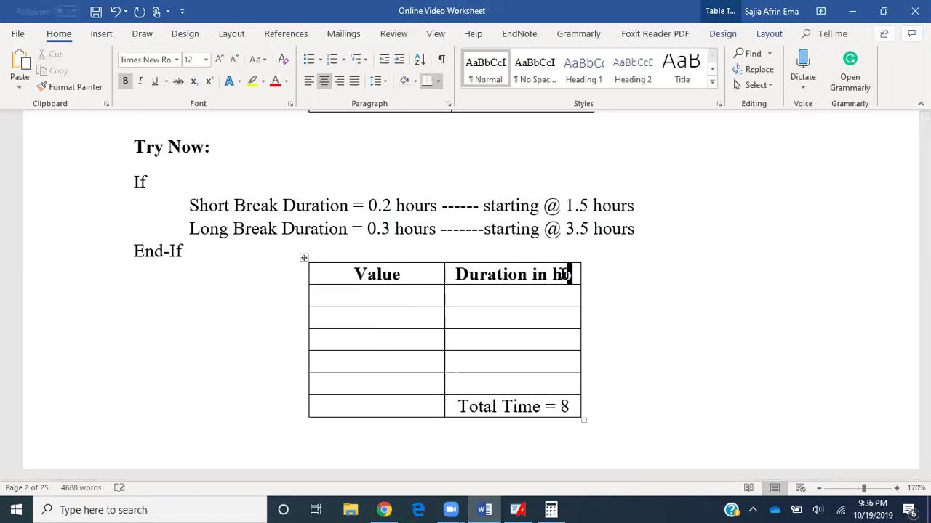
# Fill the first data row of the Try Now table with value 5 and duration 1.5.
pyautogui.click(420, 315)
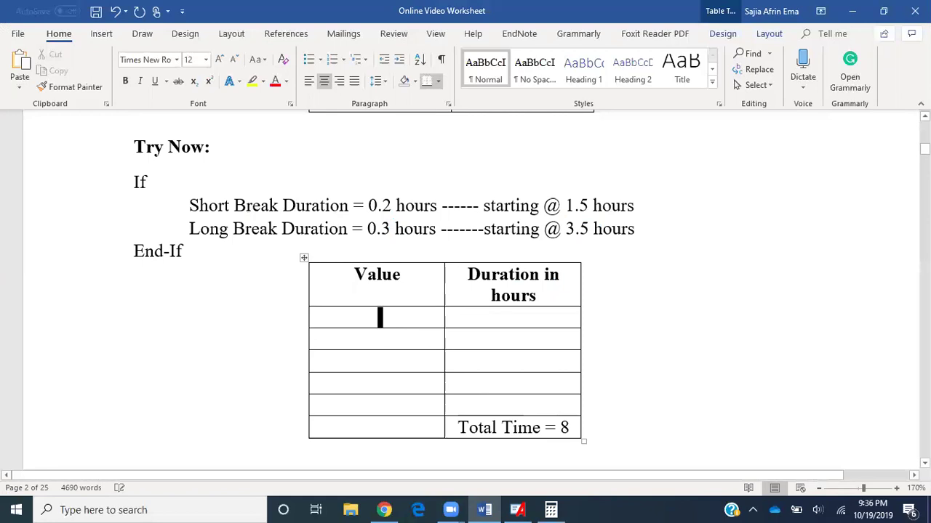
pyautogui.write('5')
pyautogui.press('Tab')
pyautogui.write('1')
pyautogui.write(',5')
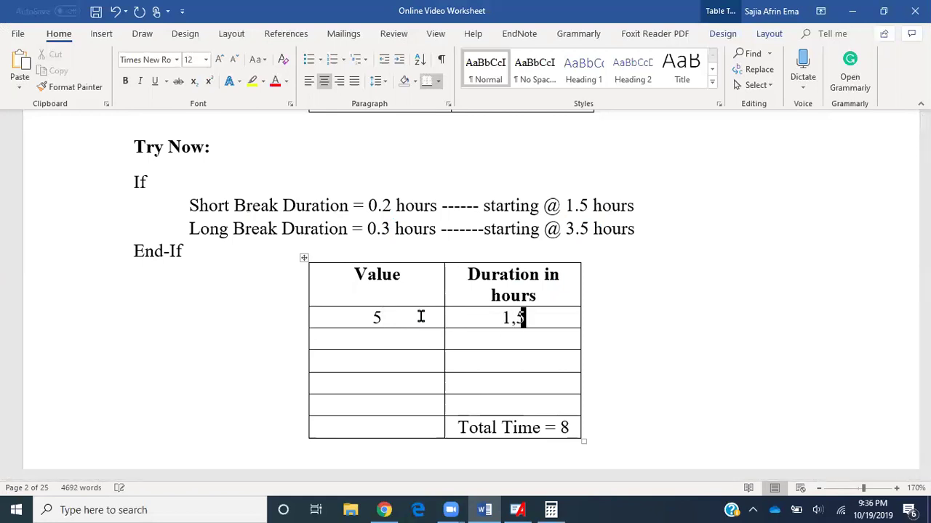
pyautogui.press('BackSpace')
pyautogui.press('BackSpace')
pyautogui.write('.5')
# Fill the second data row of the Try Now table with value 4 and duration "(0.2*5) = 1".
pyautogui.click(410, 343)
pyautogui.write('4')
pyautogui.click(501, 335)
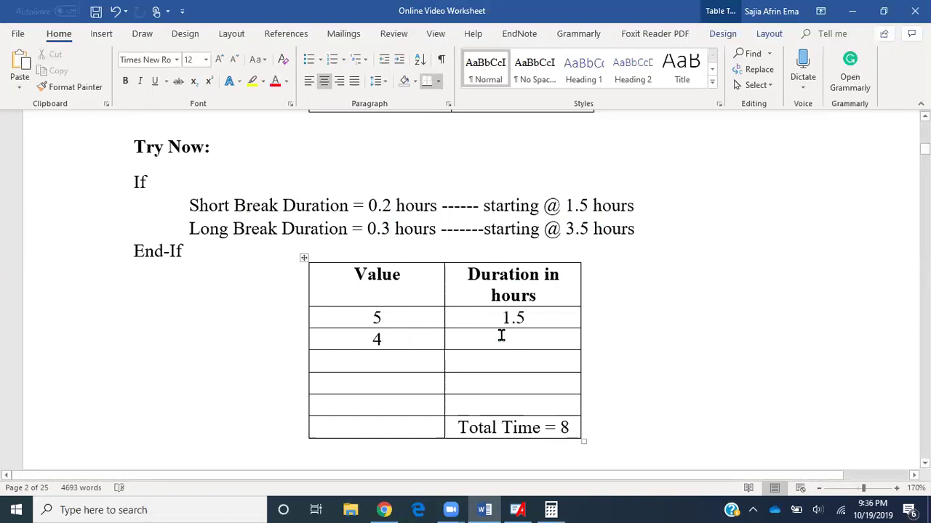
pyautogui.write('(0.2')
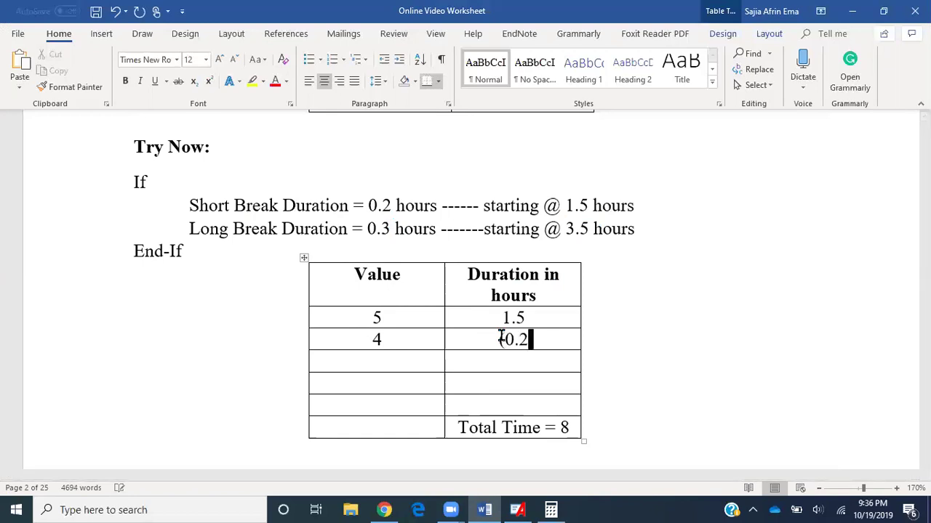
pyautogui.write('*5) = 1')
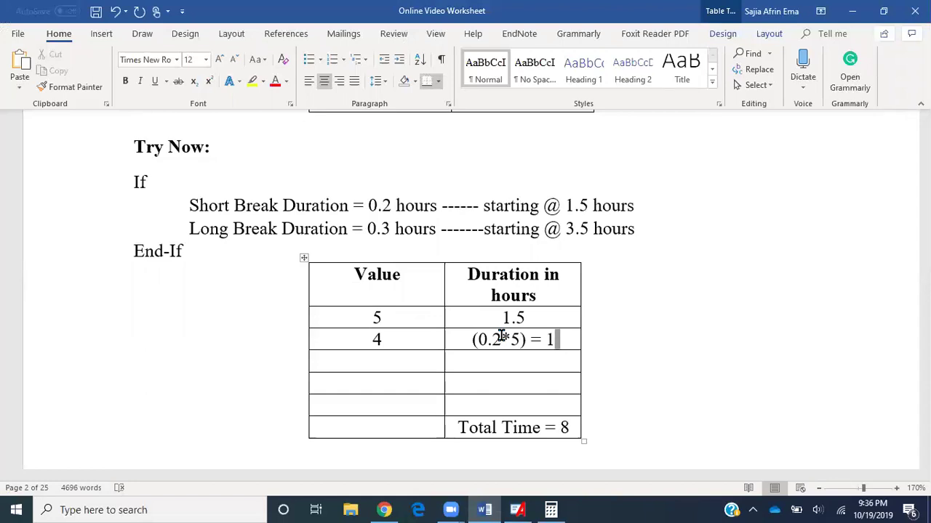
# Fill the third data row of the Try Now table with value 5 and duration 1.
pyautogui.click(412, 362)
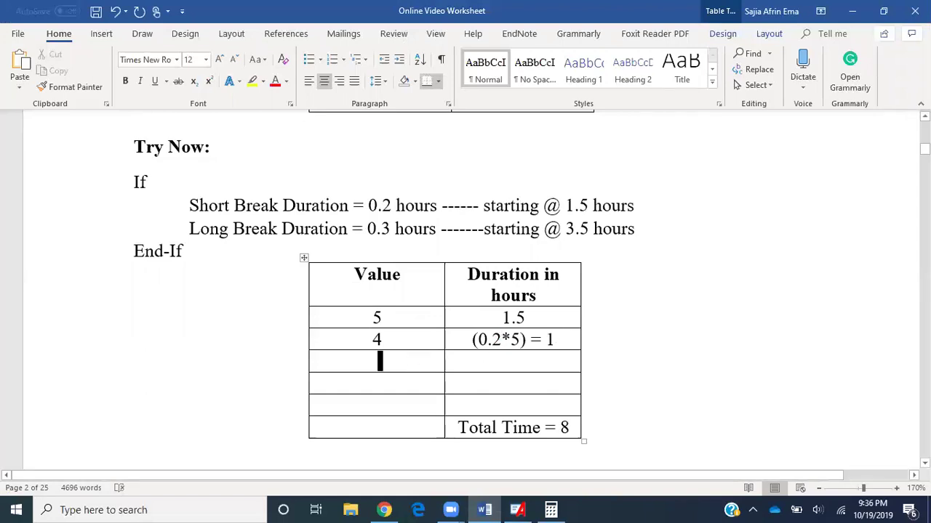
pyautogui.write('5')
pyautogui.press('Tab')
pyautogui.write('1')
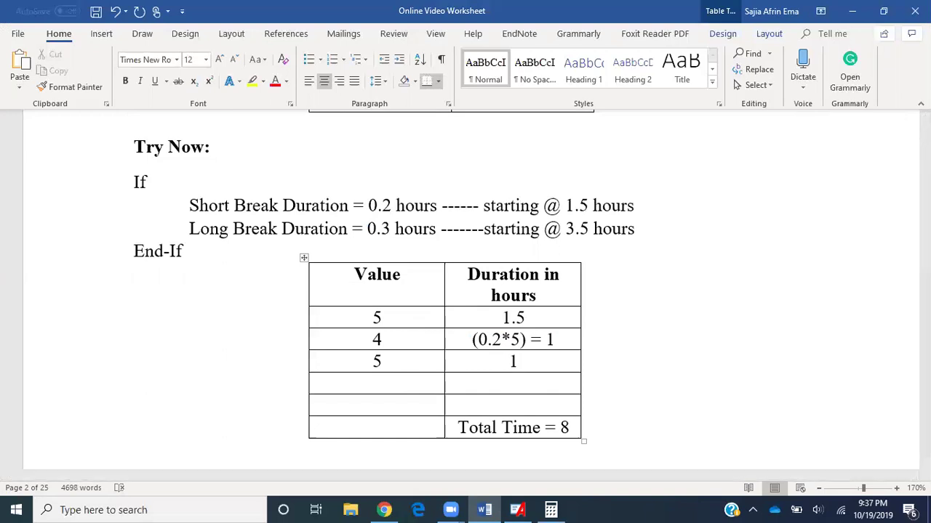
# Enter value 4 and the duration expression "(0.3*5) =" in the fourth data row of the Try Now table.
pyautogui.click(380, 383)
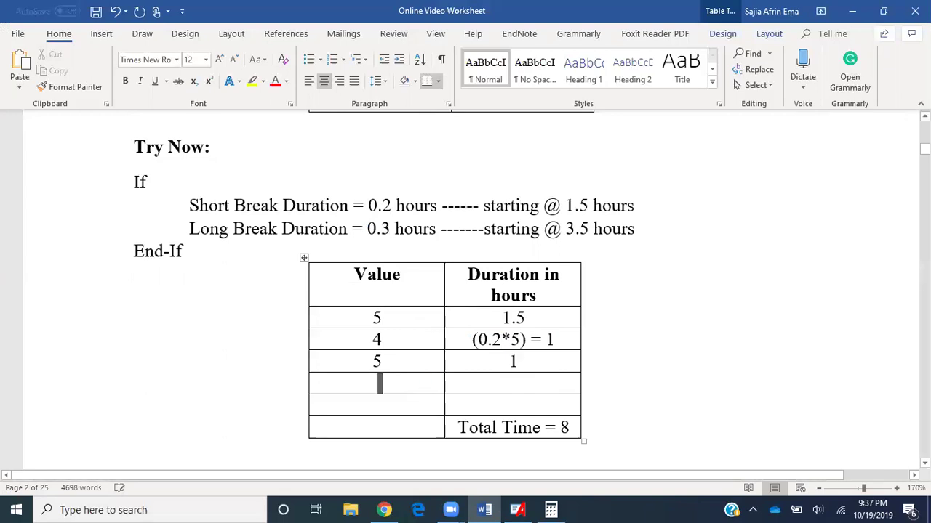
pyautogui.write('4')
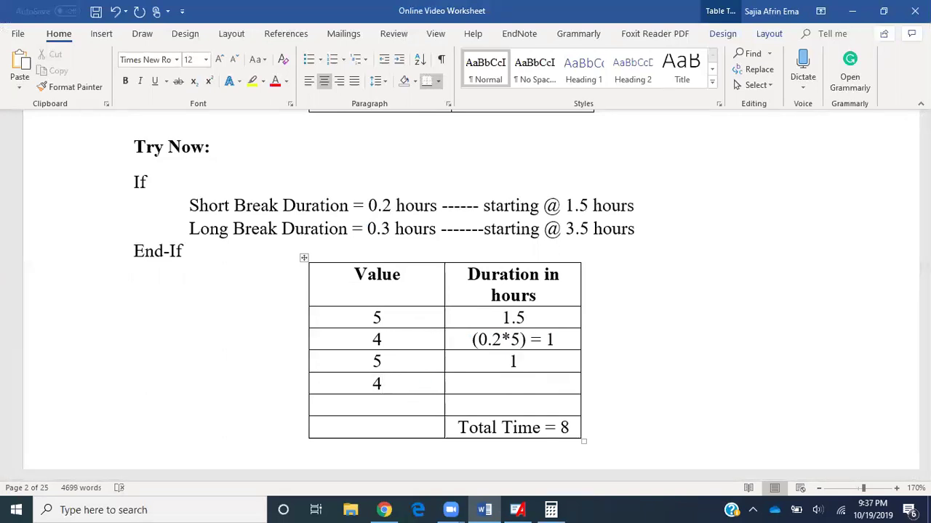
pyautogui.click(490, 382)
pyautogui.write('(0.3*5)')
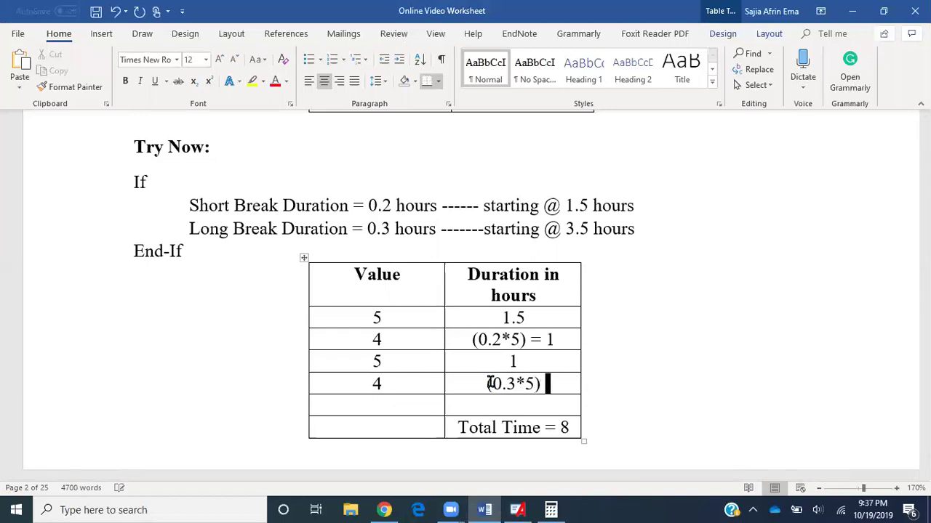
pyautogui.write(' =')
# Multiply 0.3 by 5 in Calculator and complete the fourth row's duration in Word with 1.5.
pyautogui.click(550, 510)
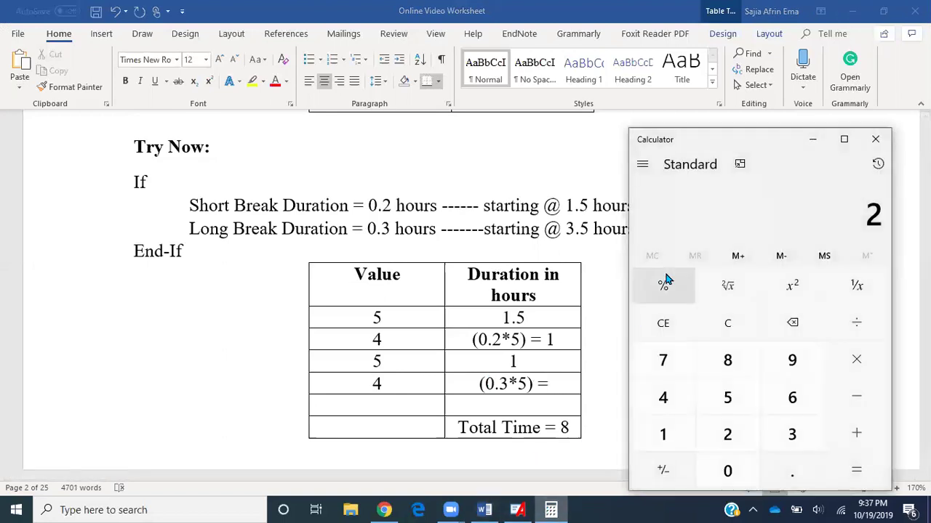
pyautogui.click(645, 320)
pyautogui.write('.3*5) =')
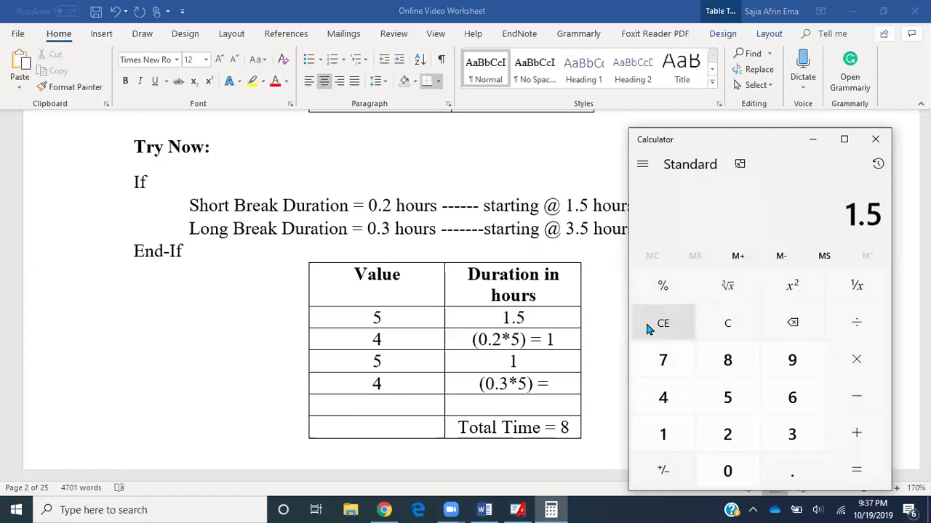
pyautogui.click(556, 385)
pyautogui.write('1.5')
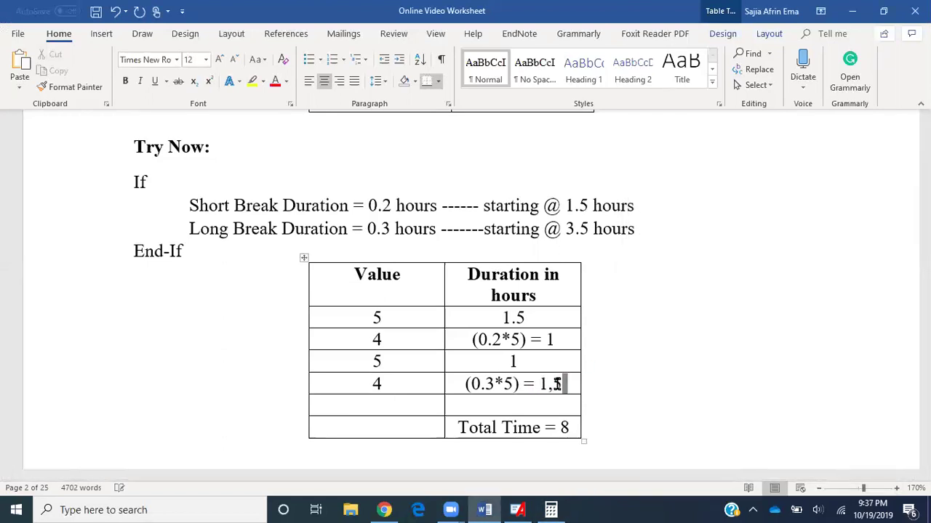
pyautogui.press('BackSpace')
pyautogui.press('BackSpace')
pyautogui.write('.5')
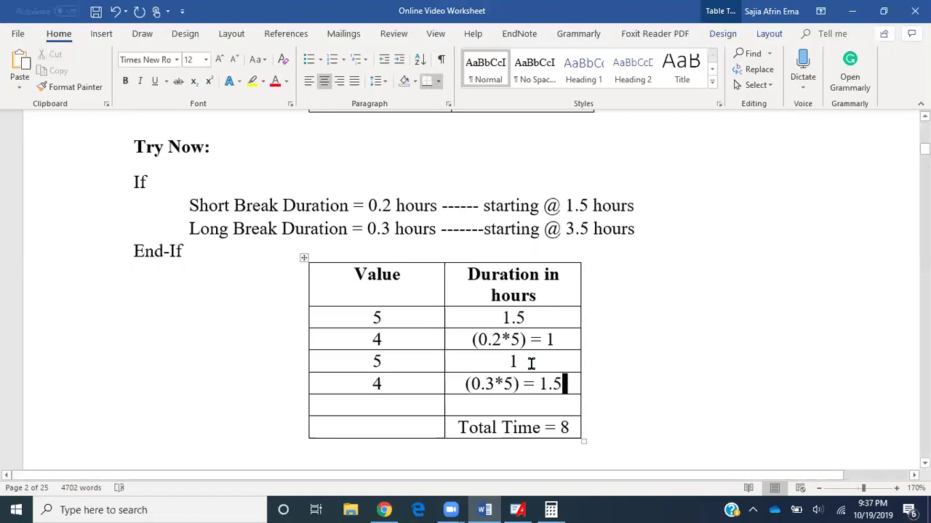
# Switch to Calculator, add the durations 1.5, 1, 1 and 1.5, and subtract 8 from their sum.
pyautogui.click(551, 510)
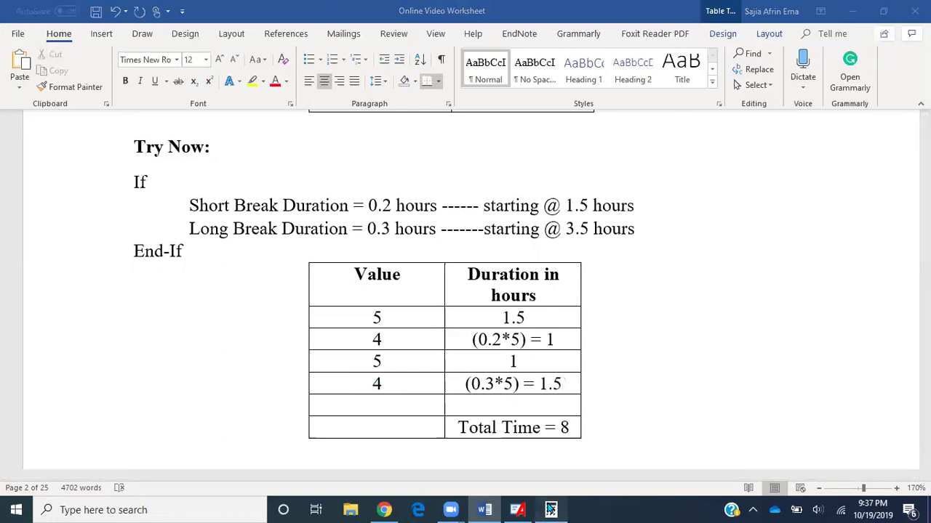
pyautogui.click(663, 324)
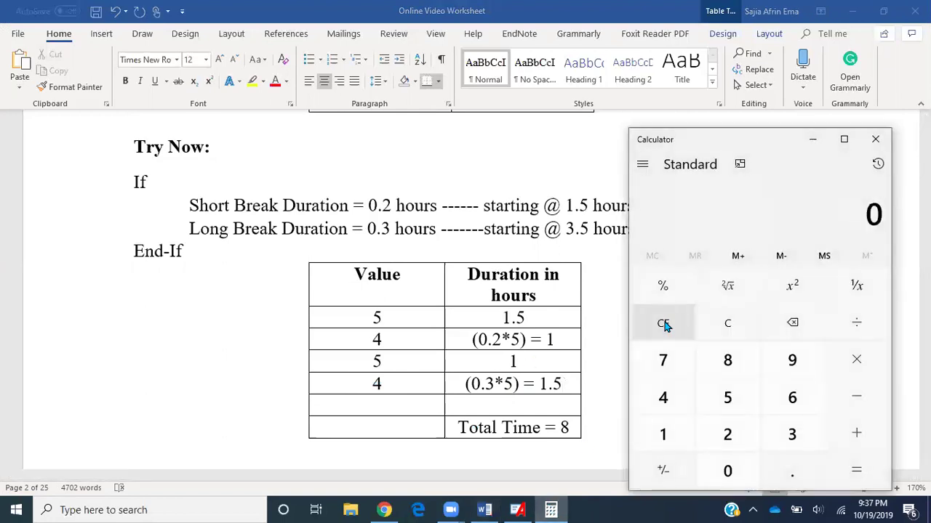
pyautogui.write('1.5+1+1+1.5=-8=')
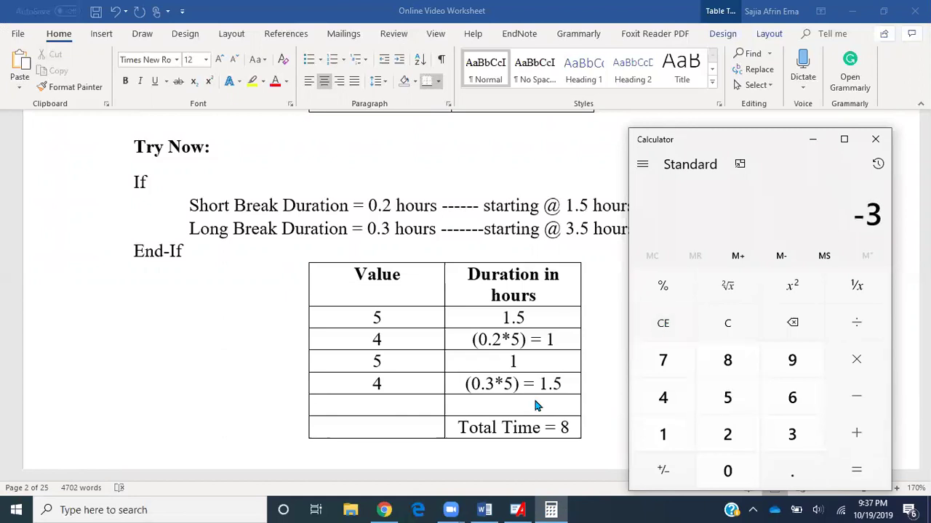
# Return to the Word worksheet and fill the Try Now table's fifth data row with value 5 and duration 3.
pyautogui.click(535, 406)
pyautogui.click(532, 400)
pyautogui.write('3')
pyautogui.click(416, 409)
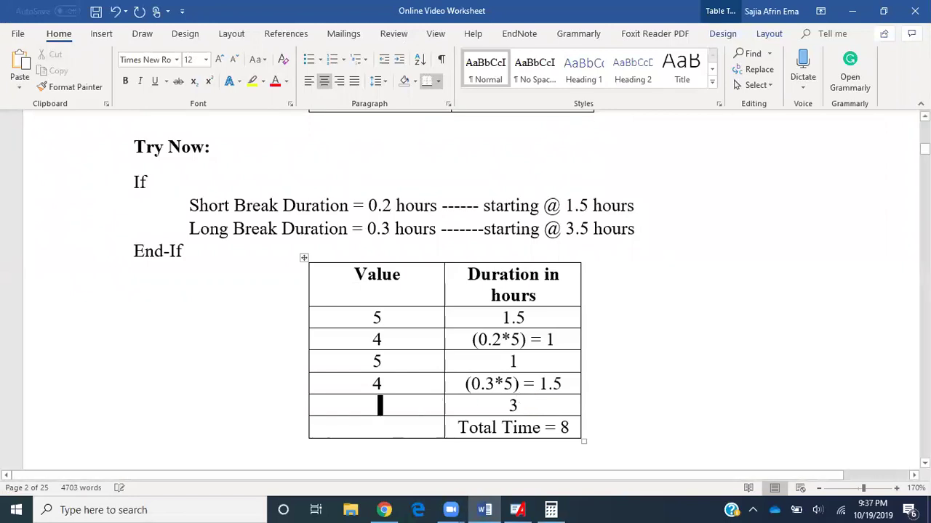
pyautogui.write('5')
pyautogui.click(570, 427)
# Switch to Arena and set the Agents resource's type to Based on Schedule.
pyautogui.moveTo(529, 509)
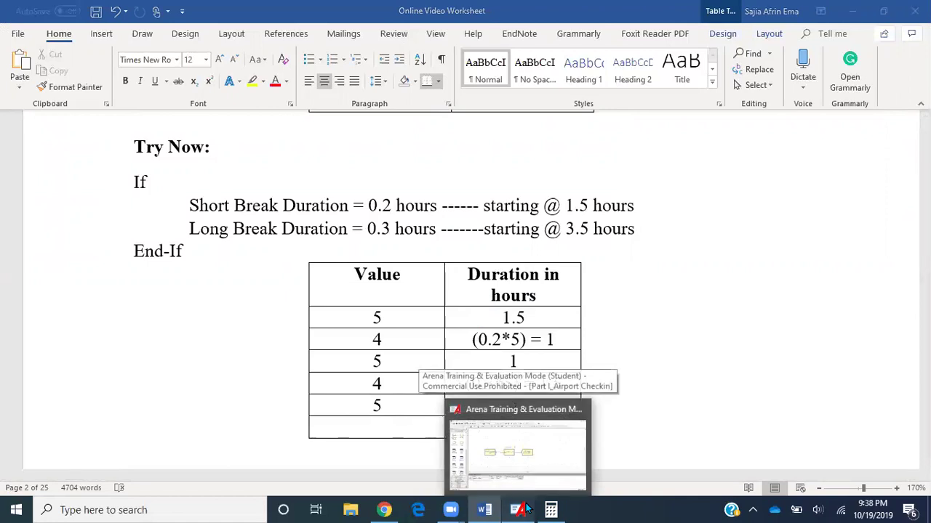
pyautogui.click(527, 508)
pyautogui.click(525, 508)
pyautogui.scroll(1, 473, 269)
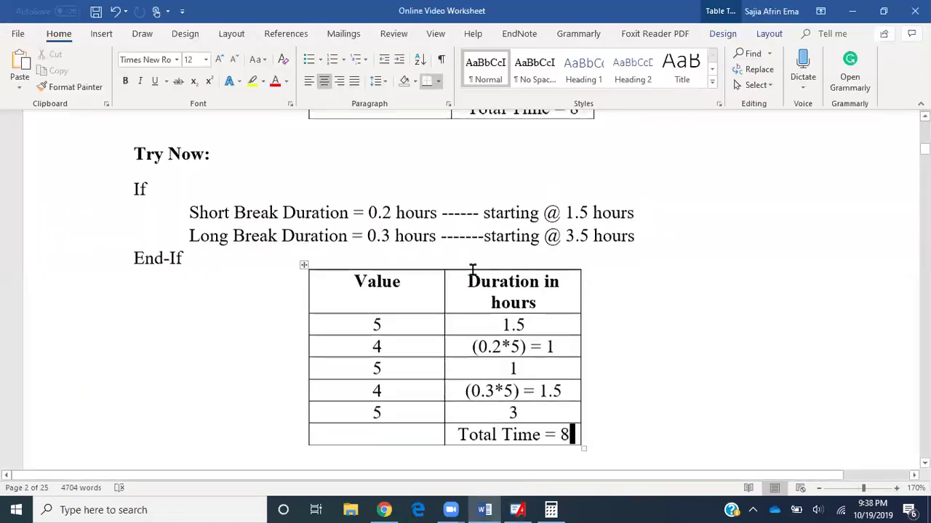
pyautogui.scroll(3, 473, 269)
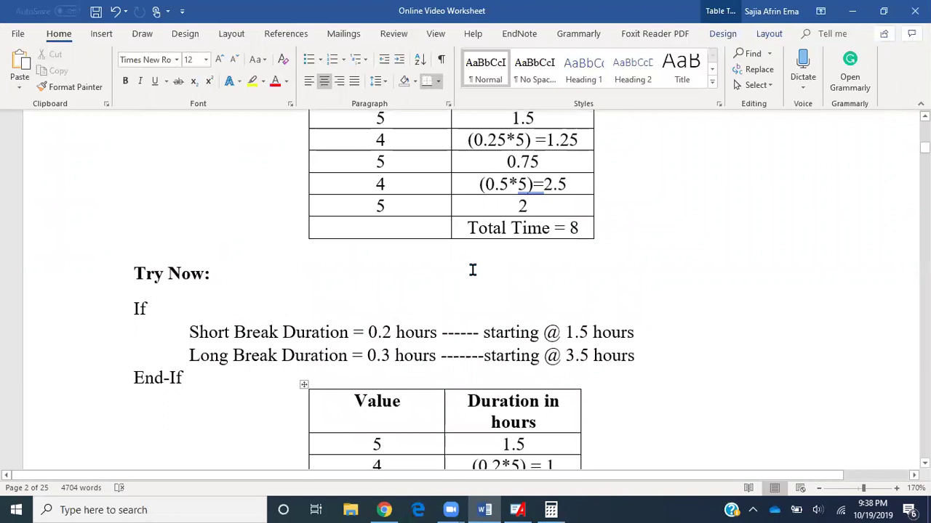
pyautogui.click(517, 509)
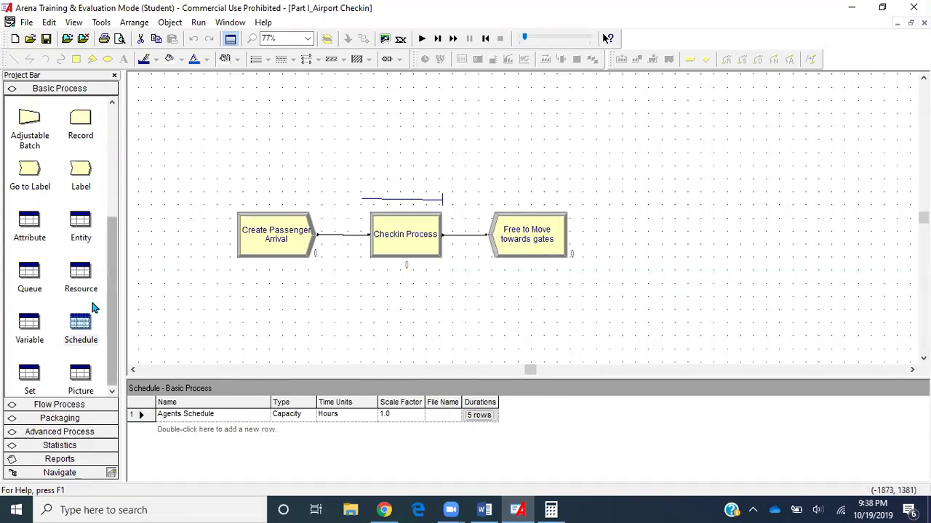
pyautogui.click(78, 273)
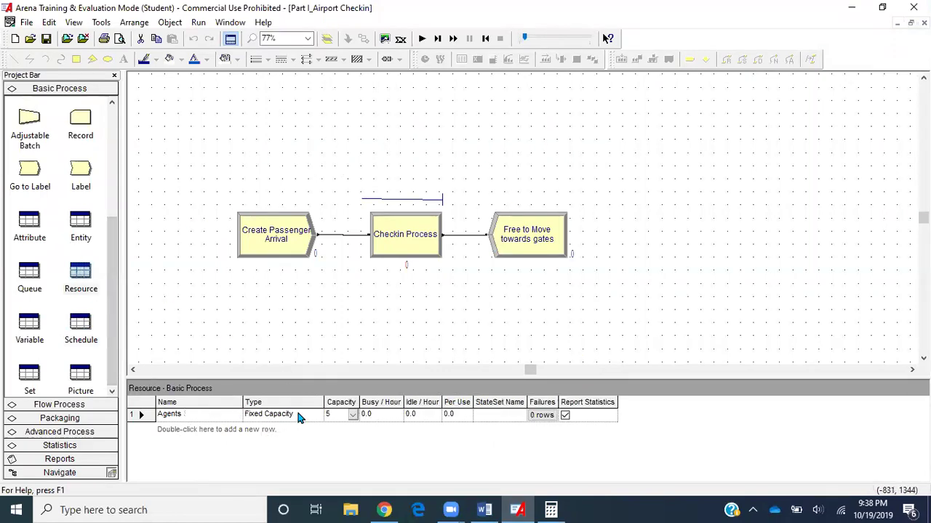
pyautogui.click(296, 412)
pyautogui.click(318, 415)
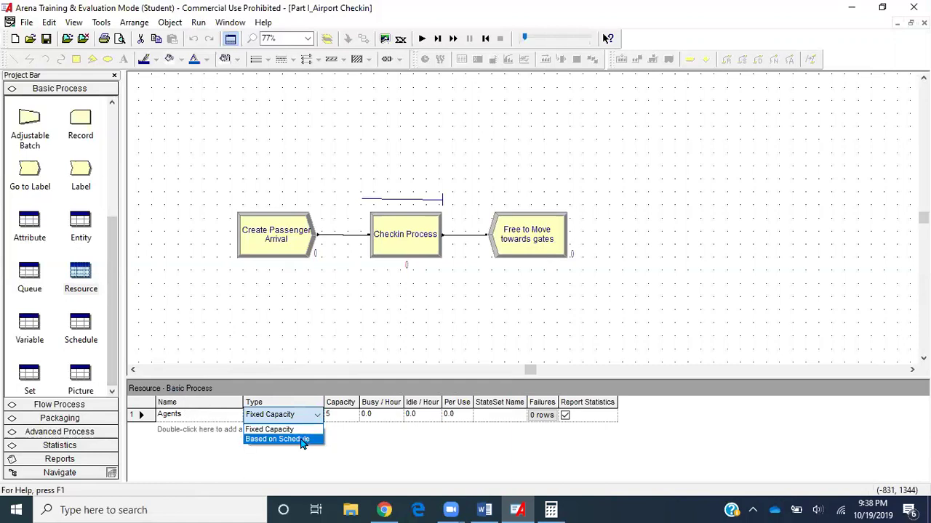
pyautogui.click(302, 439)
# Assign Agents Schedule as the Agents resource's schedule name and widen that column to fit the full name.
pyautogui.click(360, 416)
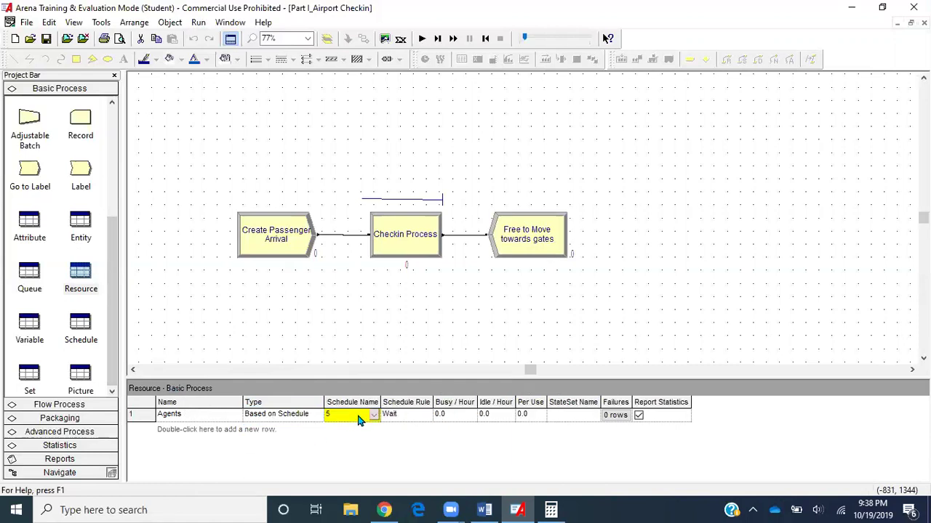
pyautogui.click(373, 416)
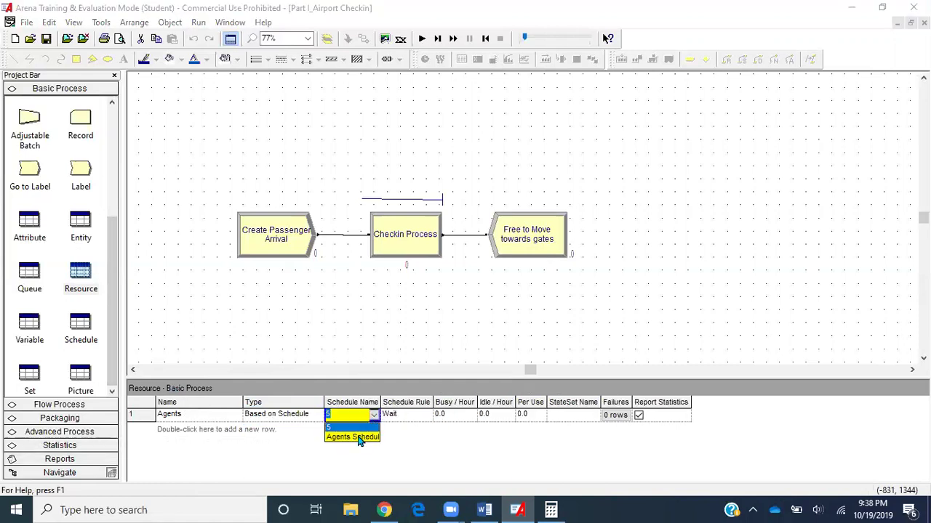
pyautogui.click(360, 438)
pyautogui.moveTo(380, 402); pyautogui.dragTo(436, 402)
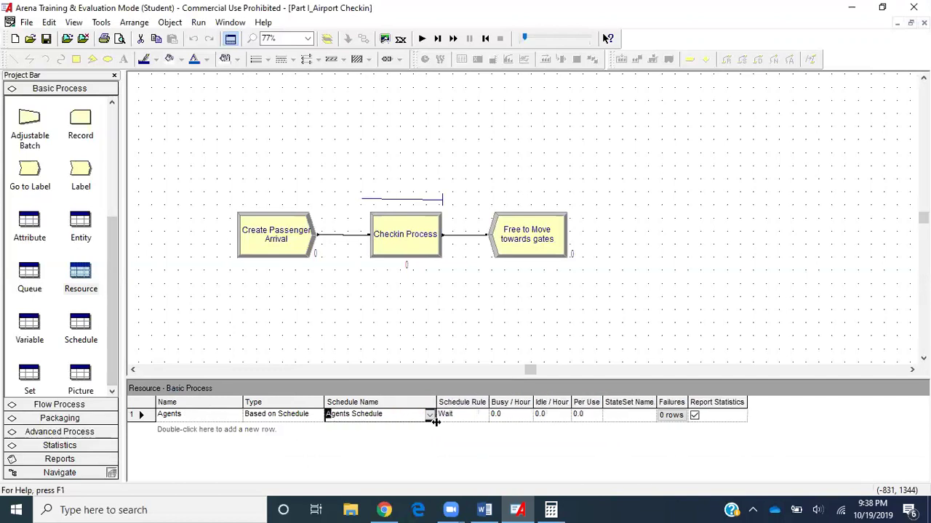
pyautogui.click(387, 417)
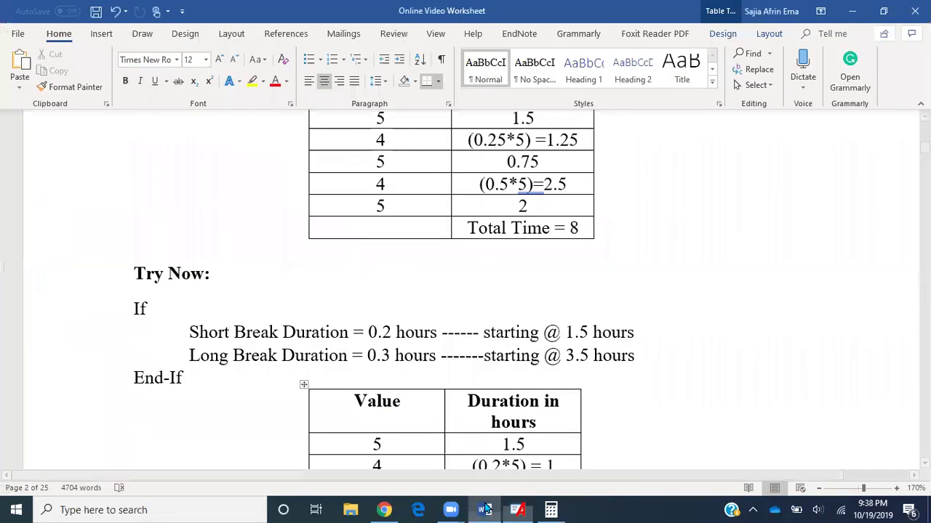
# In the Word worksheet's Part II, highlight the sentence about agents finishing service before leaving for both kinds of breaks.
pyautogui.click(484, 510)
pyautogui.scroll(4, 436, 340)
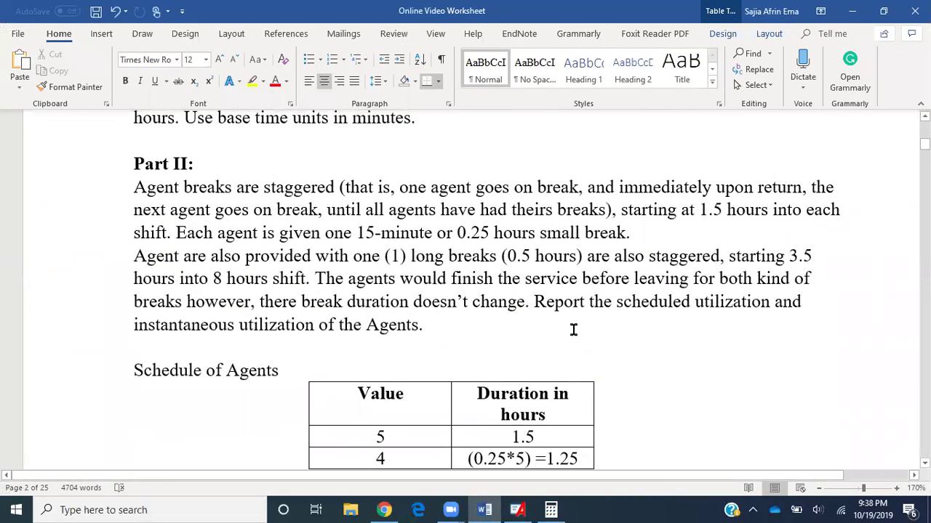
pyautogui.moveTo(369, 276); pyautogui.dragTo(271, 304)
pyautogui.moveTo(386, 309); pyautogui.dragTo(531, 298)
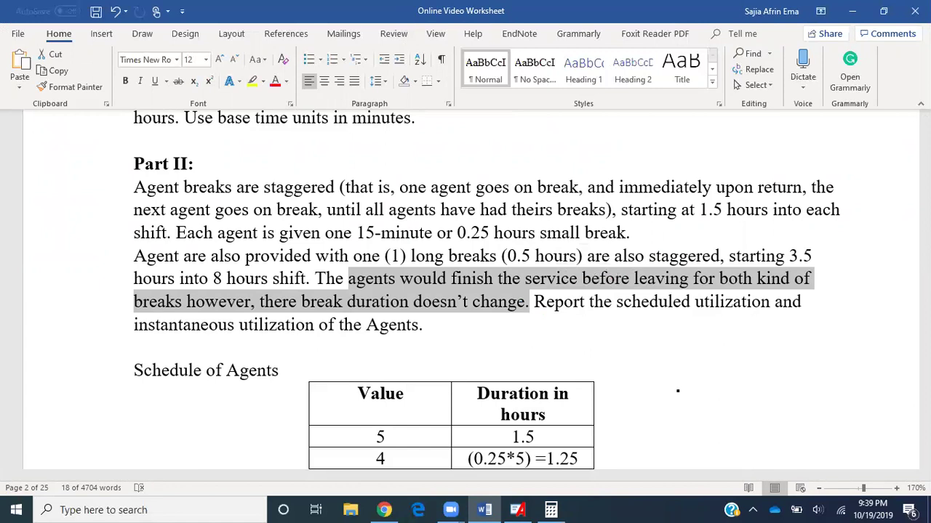
# Return to Arena and select Wait as the Agents resource's schedule rule.
pyautogui.click(517, 510)
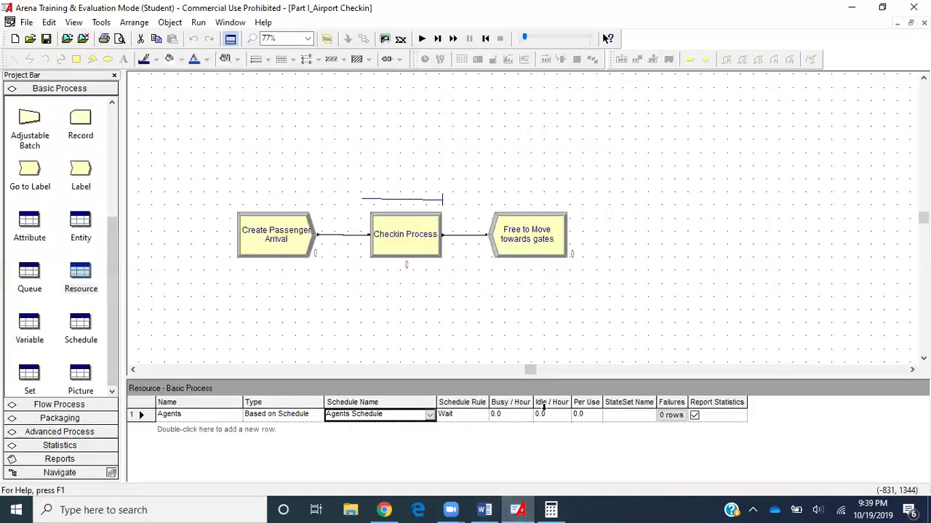
pyautogui.click(487, 416)
pyautogui.click(483, 415)
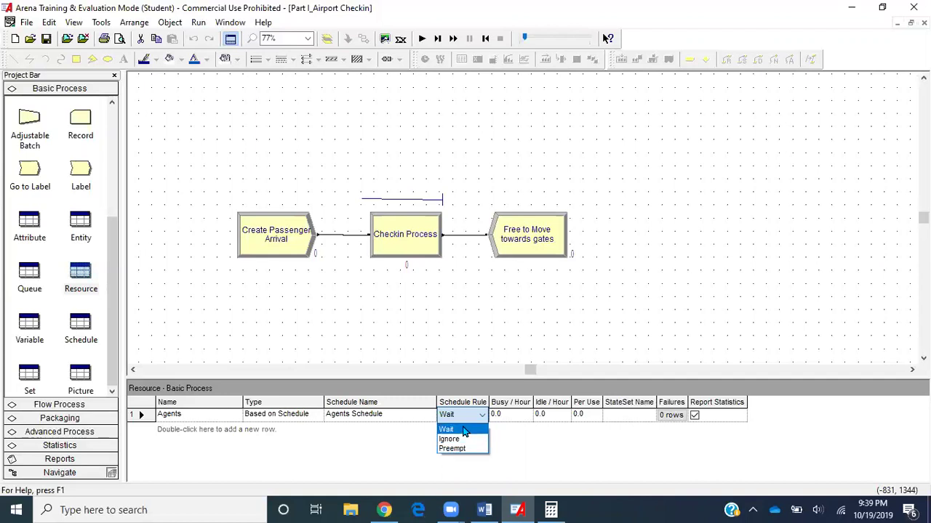
pyautogui.click(464, 430)
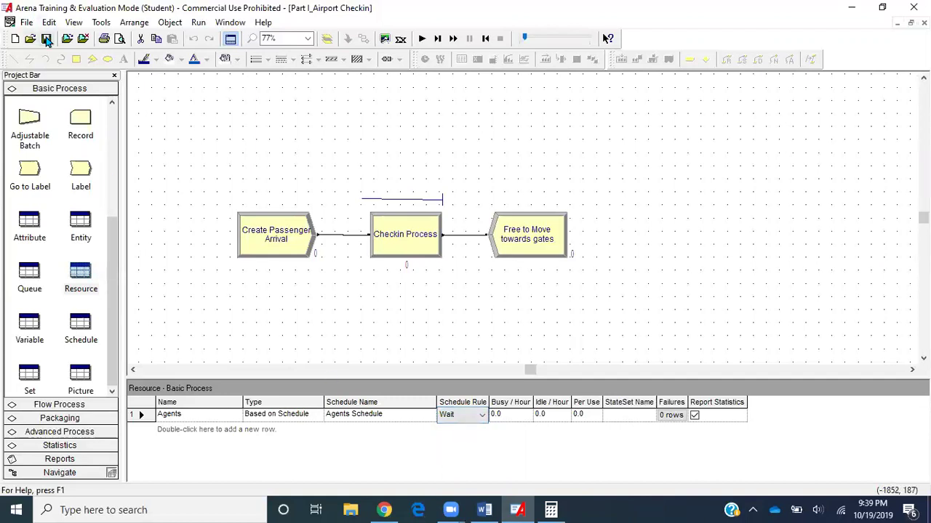
pyautogui.click(389, 190)
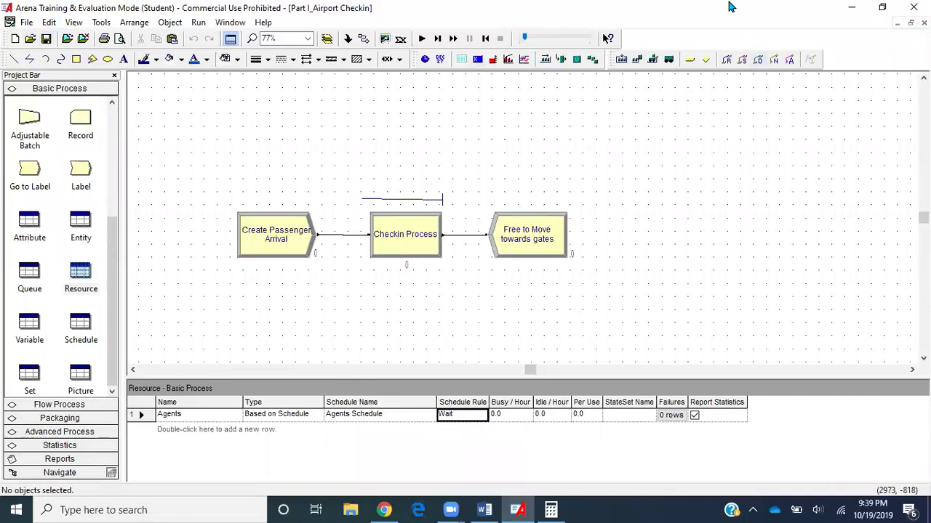
# Fast-forward the simulation to completion and open its results report at the Resource Usage section's Instantaneous Utilization entry.
pyautogui.click(454, 39)
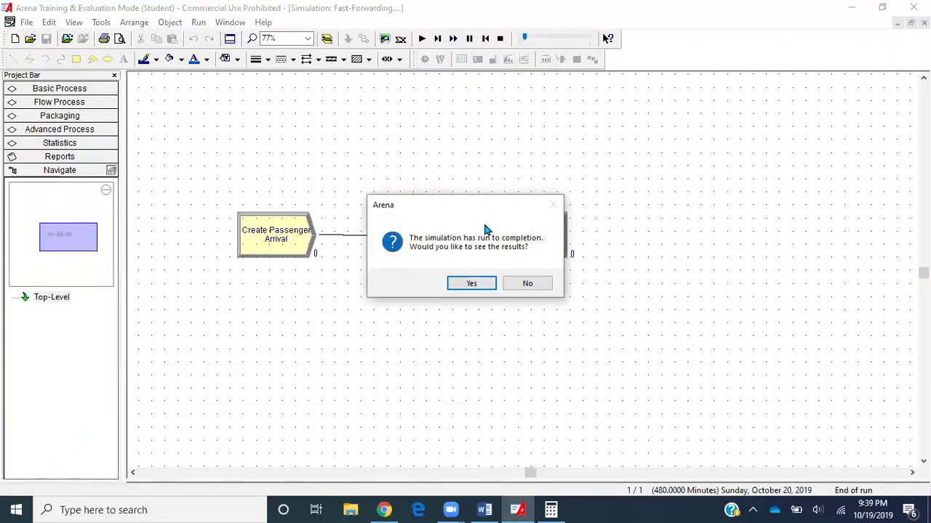
pyautogui.click(480, 285)
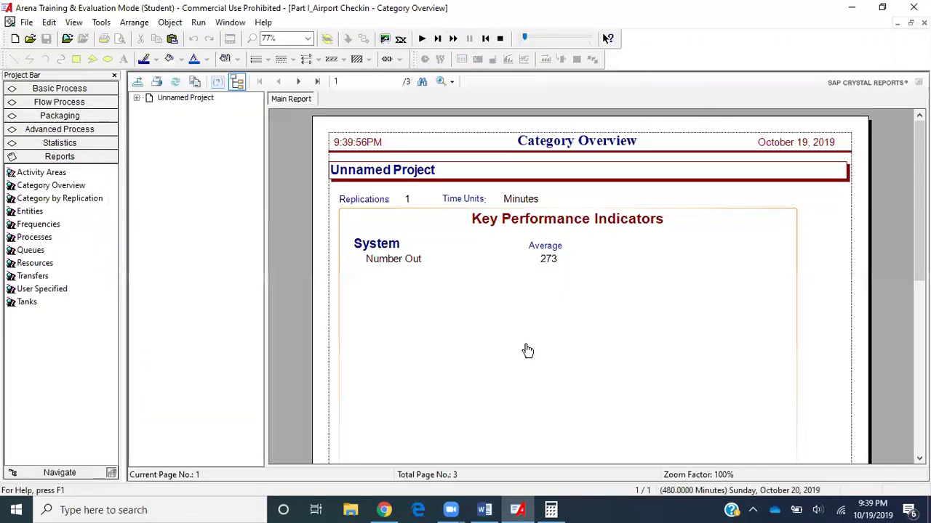
pyautogui.click(137, 98)
pyautogui.click(149, 130)
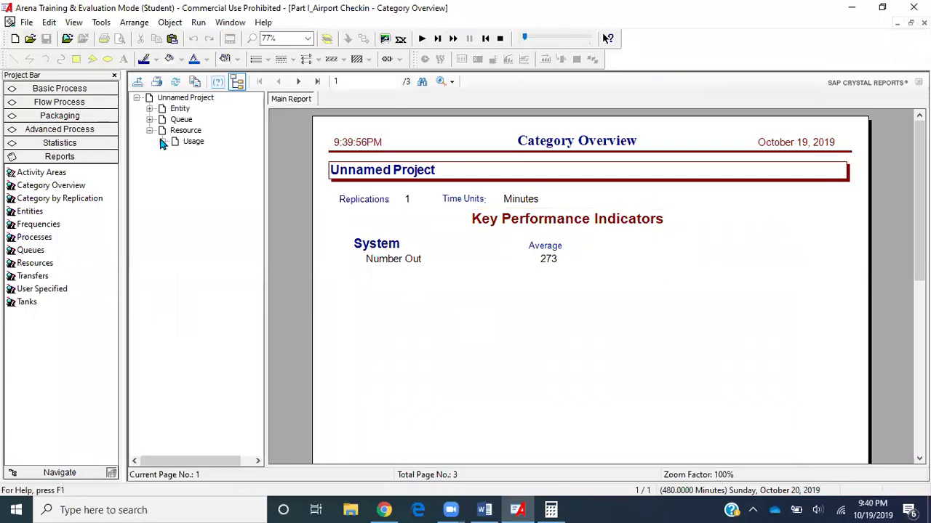
pyautogui.click(162, 141)
pyautogui.click(226, 153)
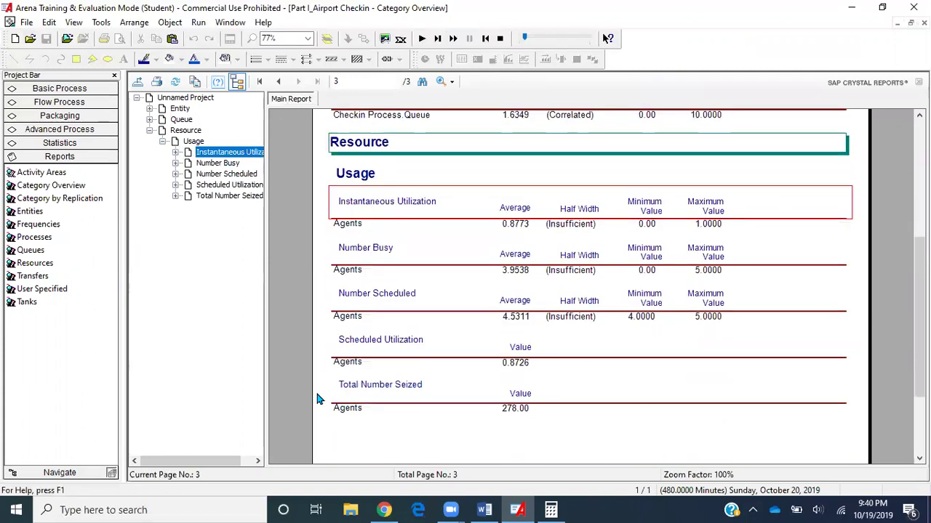
# Examine the Agents' instantaneous and scheduled utilization in the report, and end the simulation run.
pyautogui.click(511, 227)
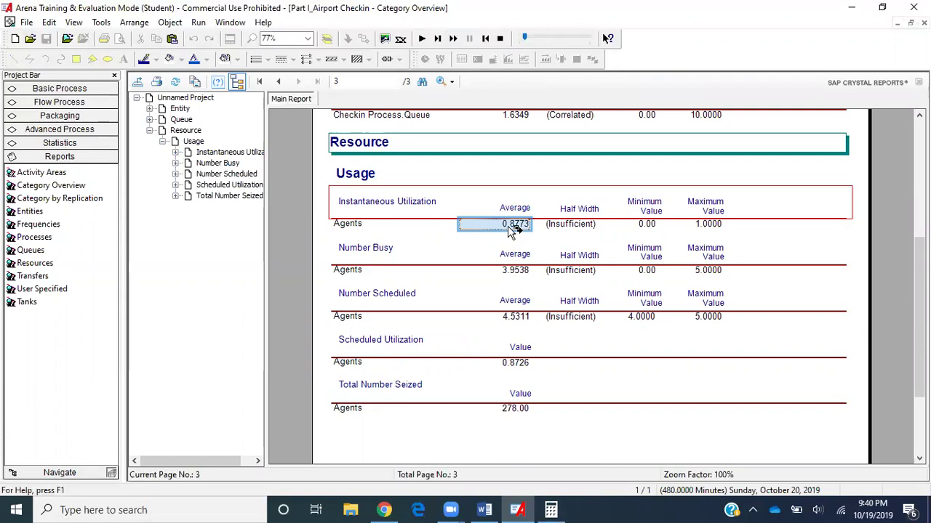
pyautogui.click(525, 368)
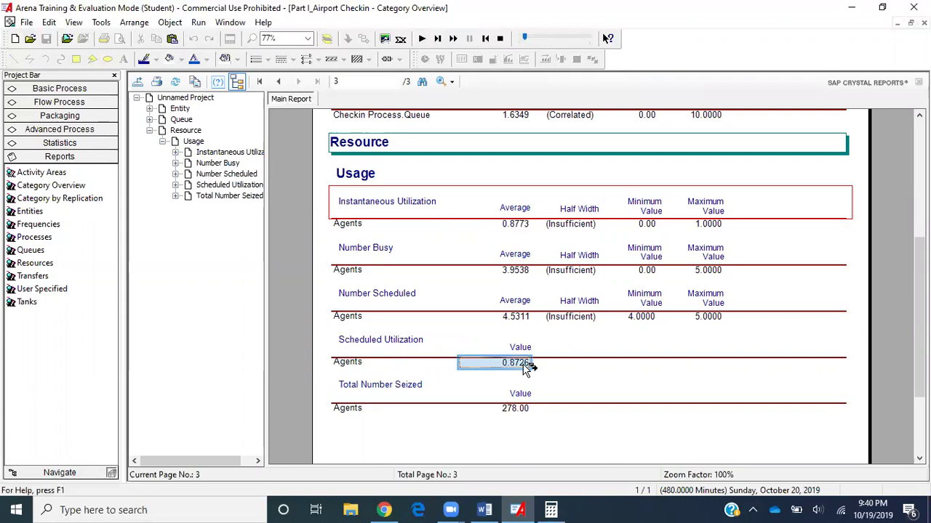
pyautogui.click(511, 227)
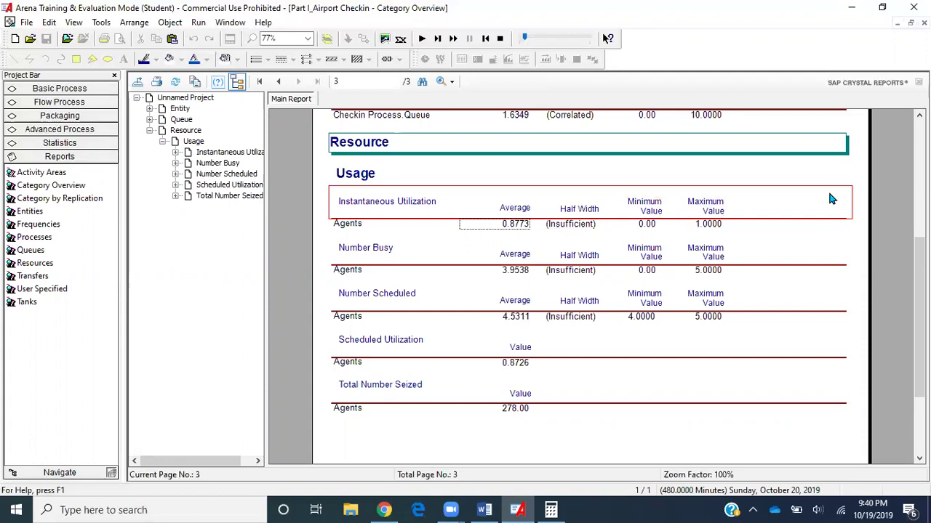
pyautogui.click(452, 203)
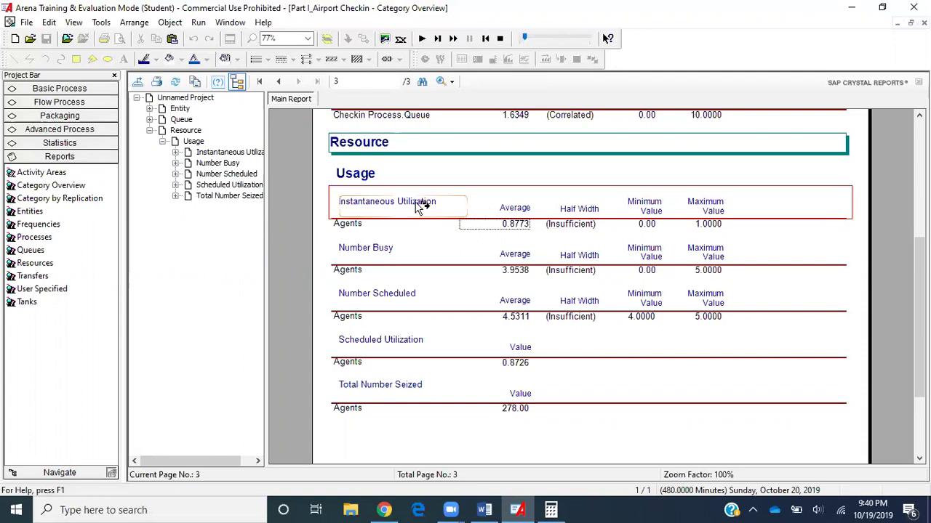
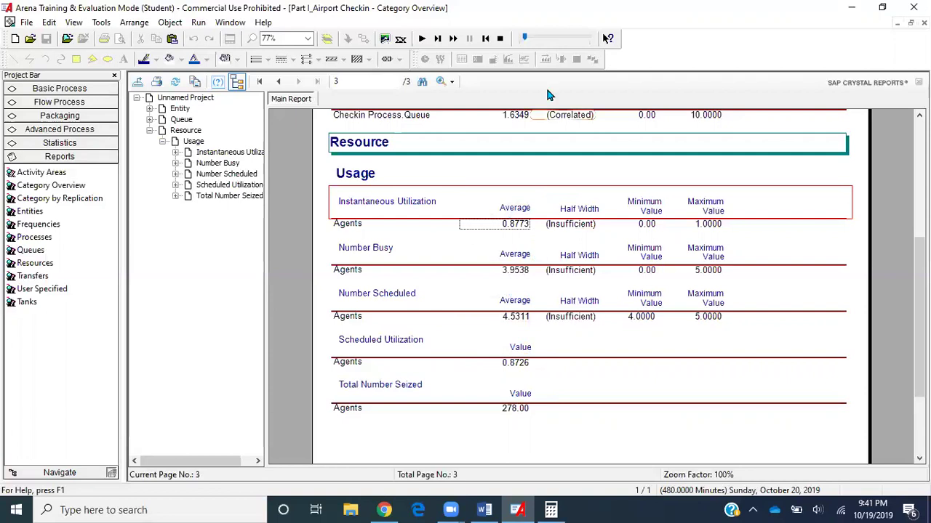
pyautogui.click(499, 38)
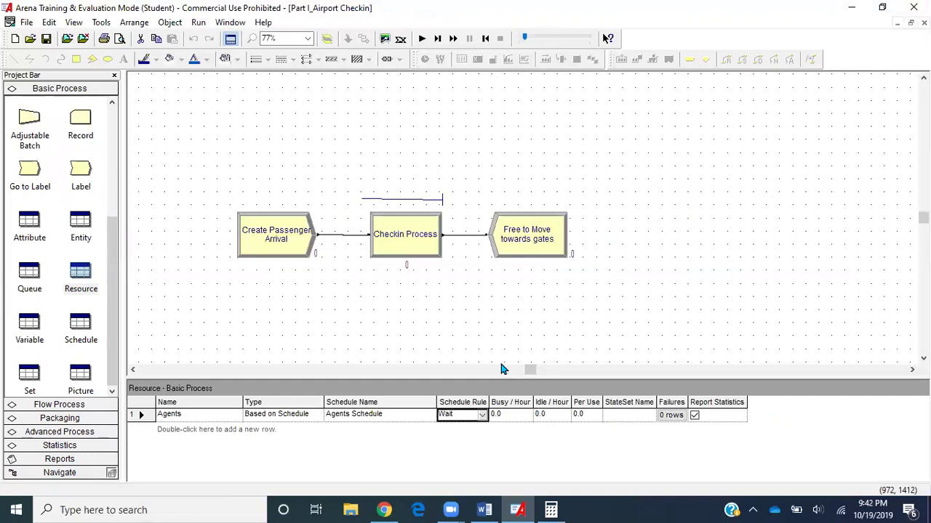
# Switch to the Word worksheet, delete blank space above the Part III heading, and bring the Part III description into view.
pyautogui.click(484, 508)
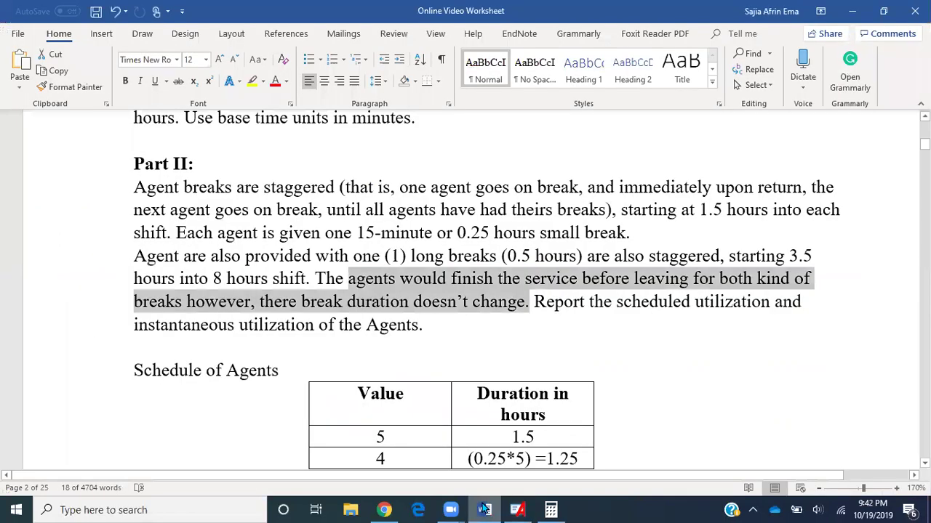
pyautogui.scroll(-15, 530, 310)
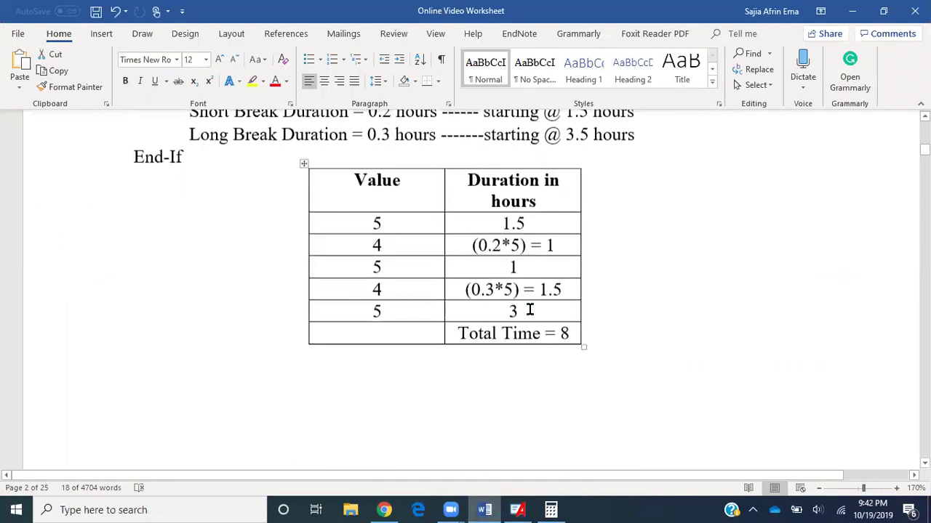
pyautogui.scroll(-2, 530, 310)
pyautogui.scroll(2, 530, 310)
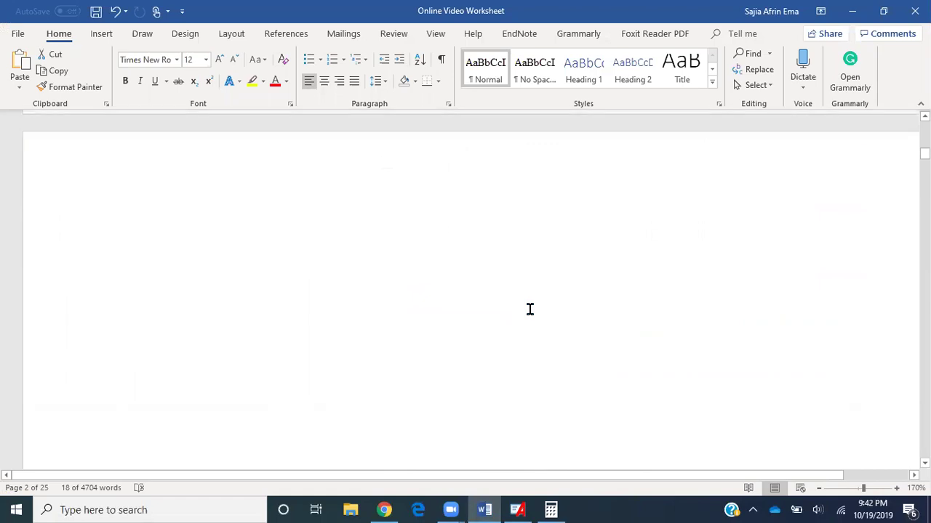
pyautogui.click(144, 292)
pyautogui.press('Delete')
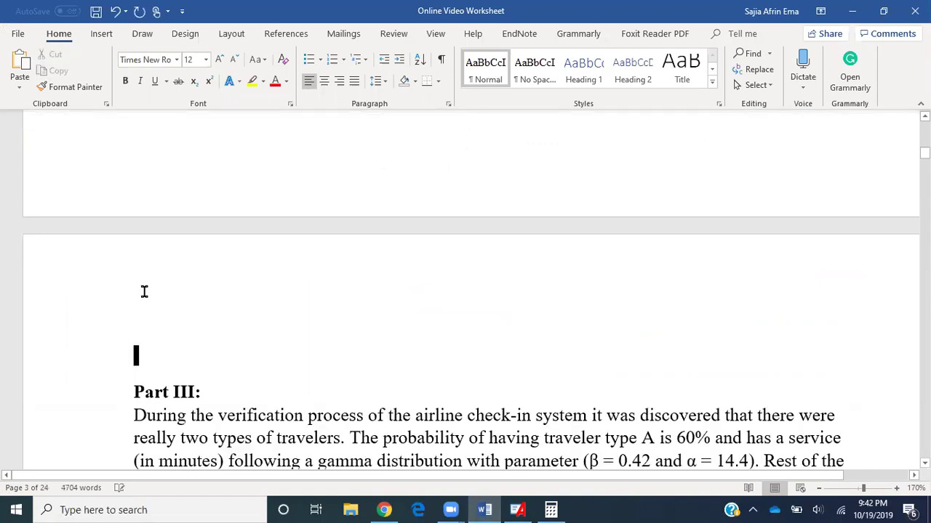
pyautogui.scroll(-3, 386, 390)
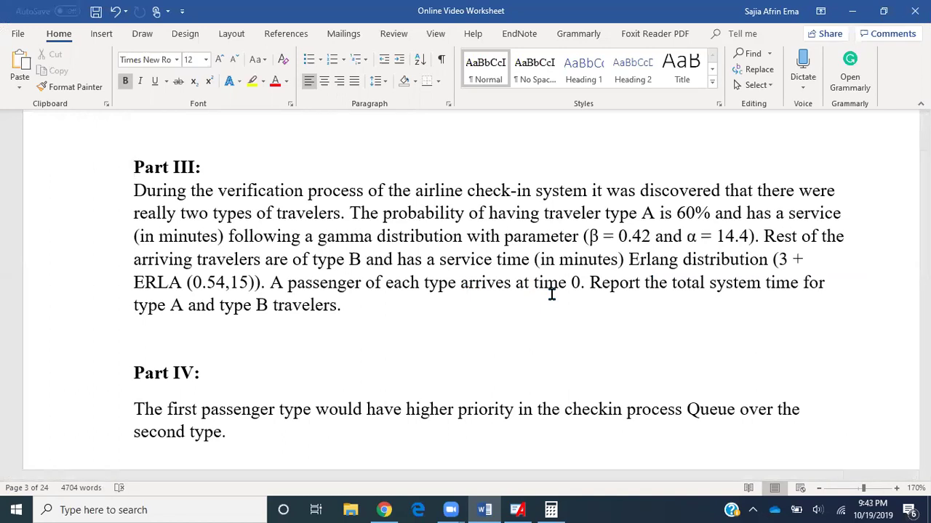
# Switch to Arena and remove the connection between the Create Passenger Arrival and Checkin Process modules.
pyautogui.moveTo(517, 510)
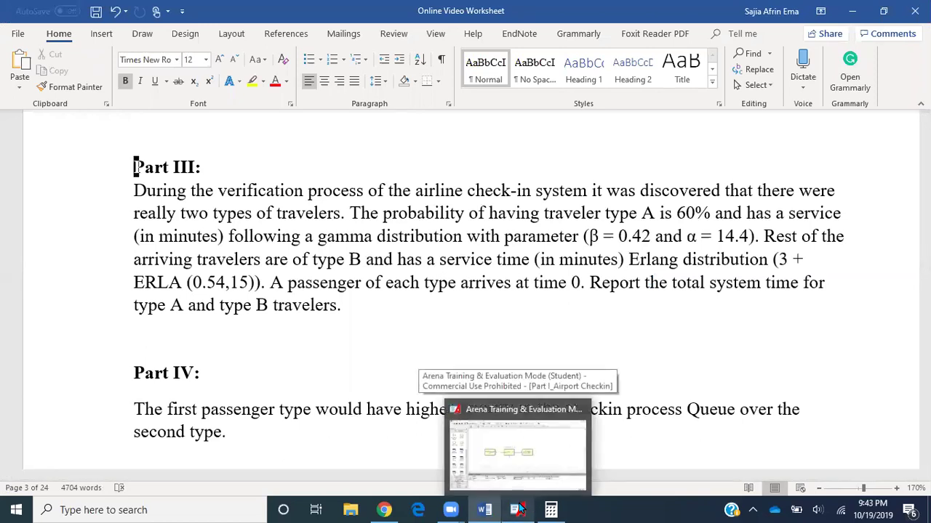
pyautogui.click(517, 510)
pyautogui.click(518, 509)
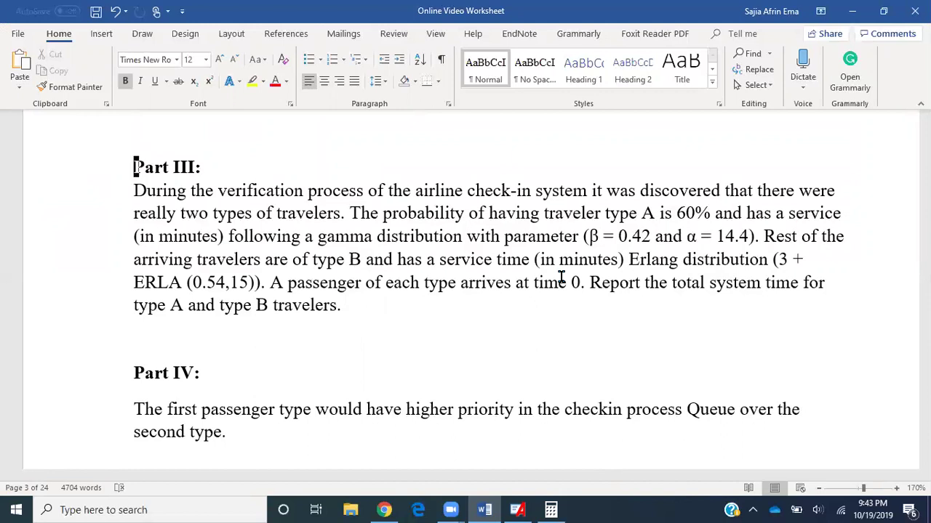
pyautogui.click(518, 510)
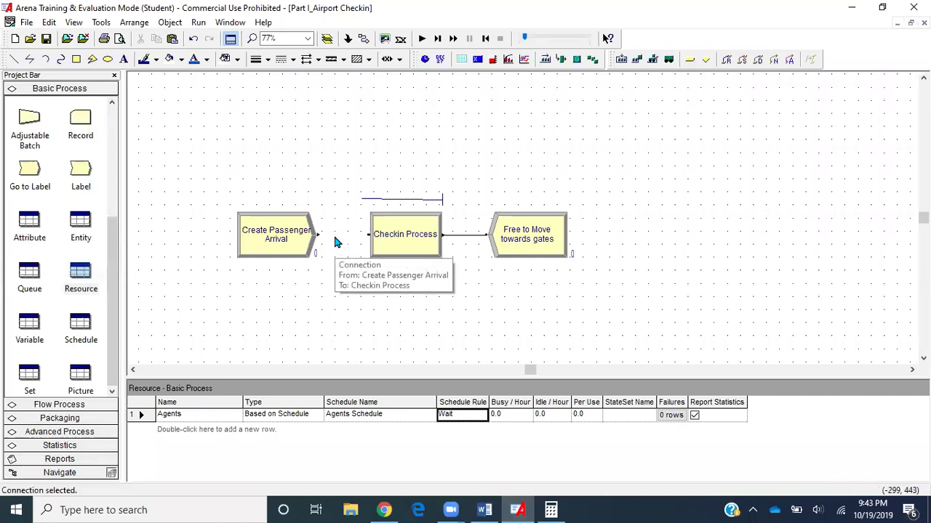
pyautogui.click(370, 200)
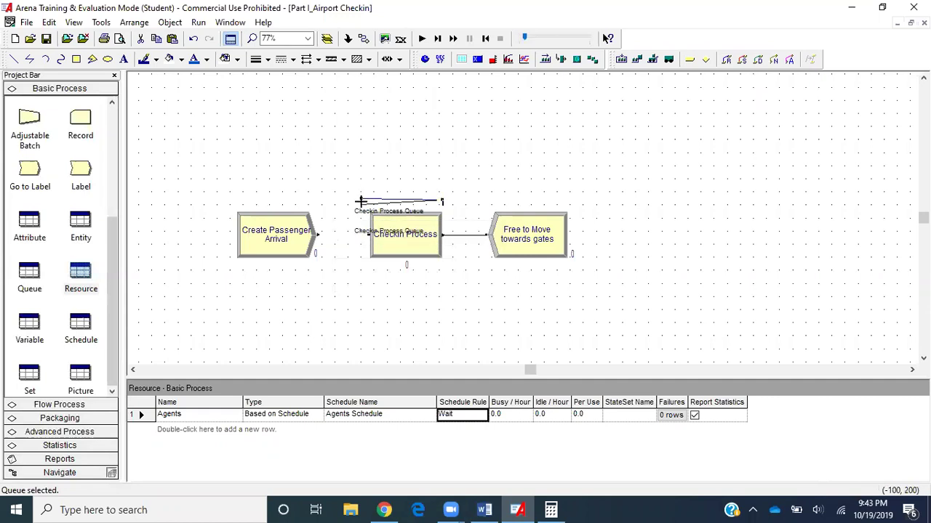
pyautogui.click(354, 227)
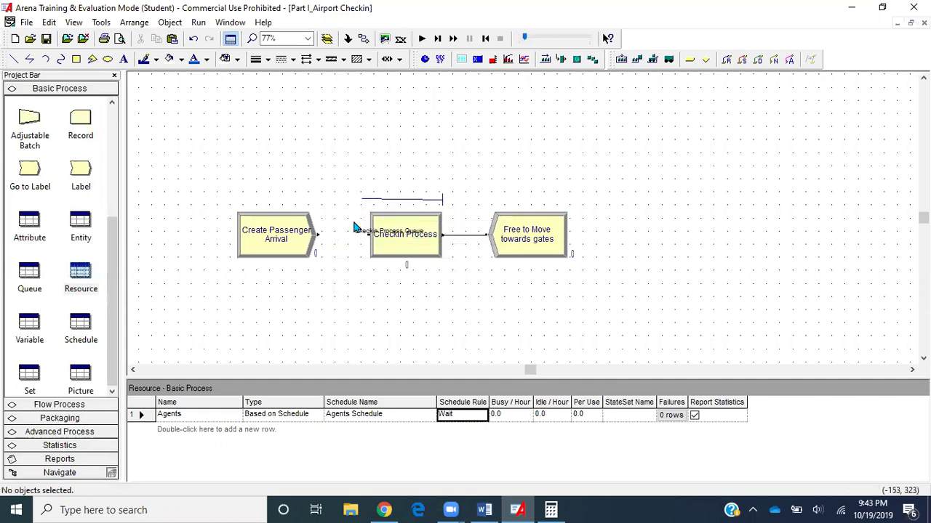
# Move the Create Passenger Arrival module away from the Checkin Process and Free to Move towards gates modules, leaving a wide gap between them.
pyautogui.moveTo(261, 240); pyautogui.dragTo(210, 203)
pyautogui.moveTo(358, 191); pyautogui.dragTo(604, 271)
pyautogui.moveTo(432, 221); pyautogui.dragTo(515, 175)
pyautogui.click(477, 257)
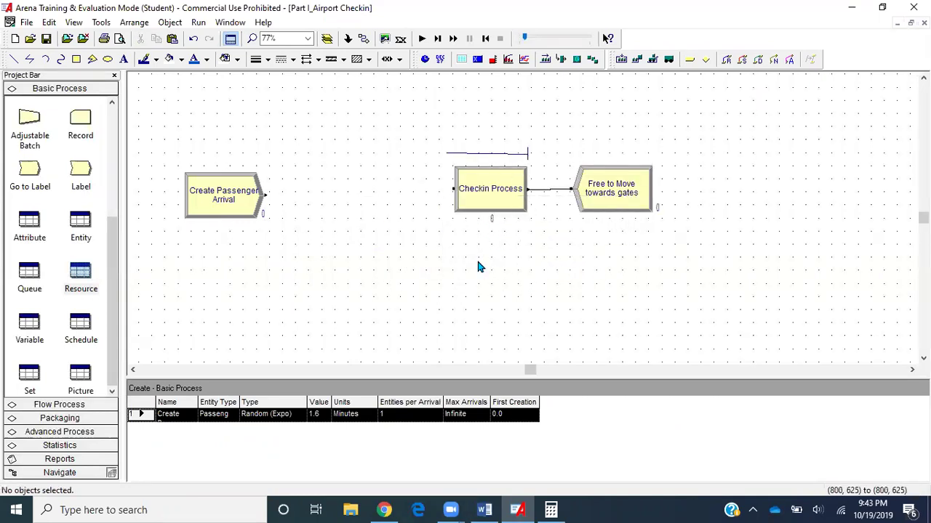
# Delete the Checkin Process queue animation and draw a new one identified as Checkin Process.Queue above the module.
pyautogui.click(455, 156)
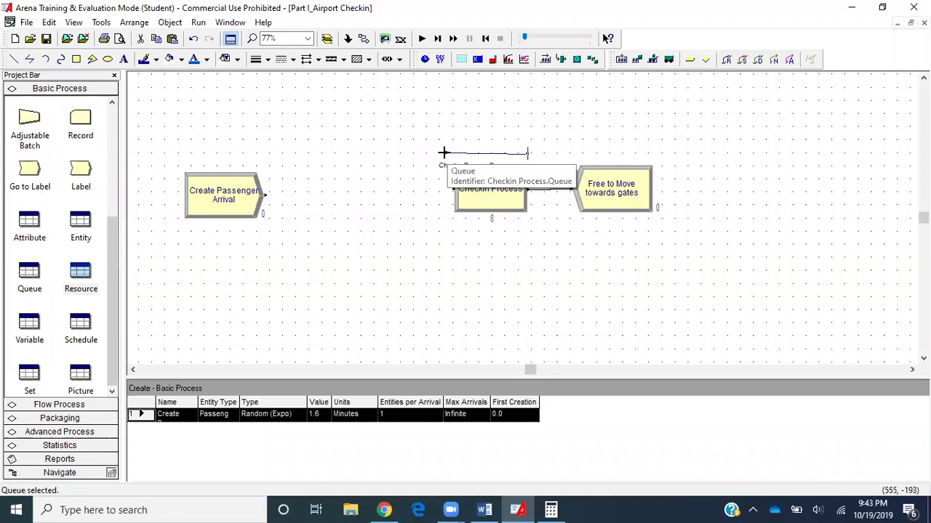
pyautogui.moveTo(442, 152); pyautogui.dragTo(444, 155)
pyautogui.press('Delete')
pyautogui.click(545, 59)
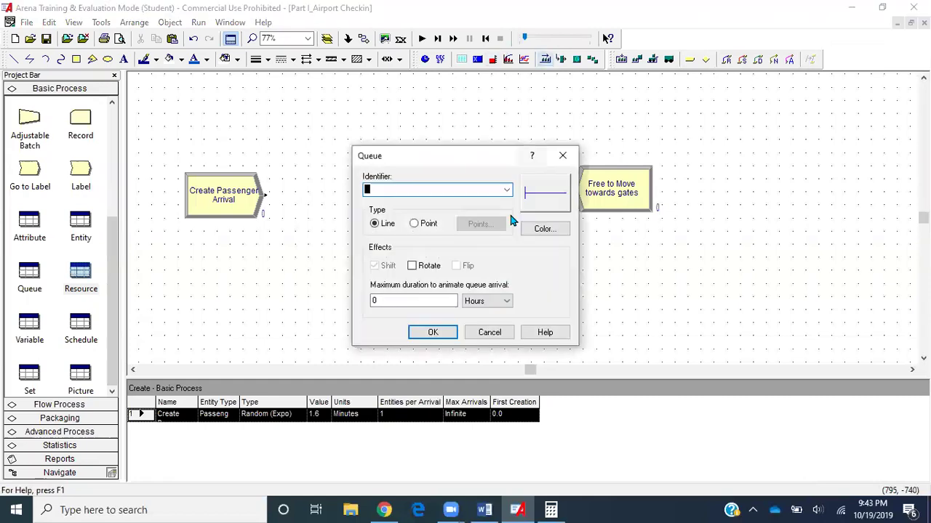
pyautogui.click(506, 190)
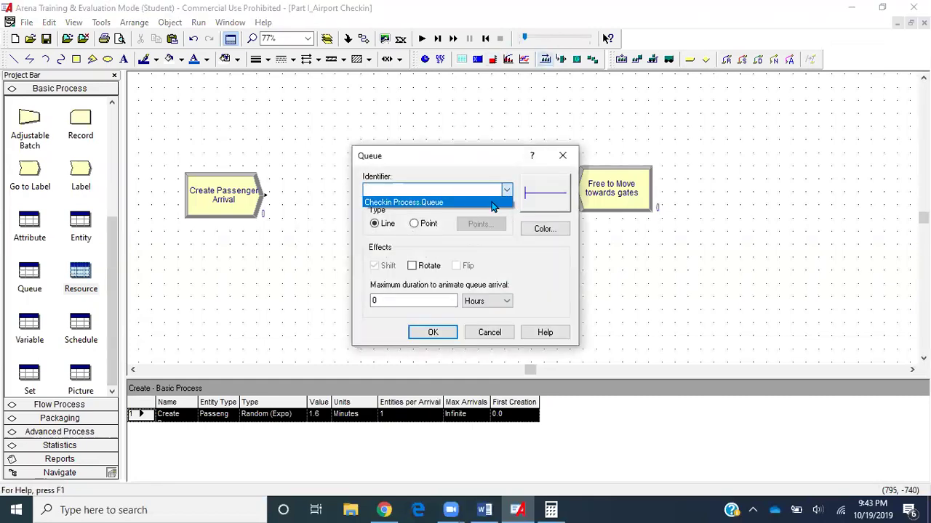
pyautogui.click(411, 200)
pyautogui.click(433, 334)
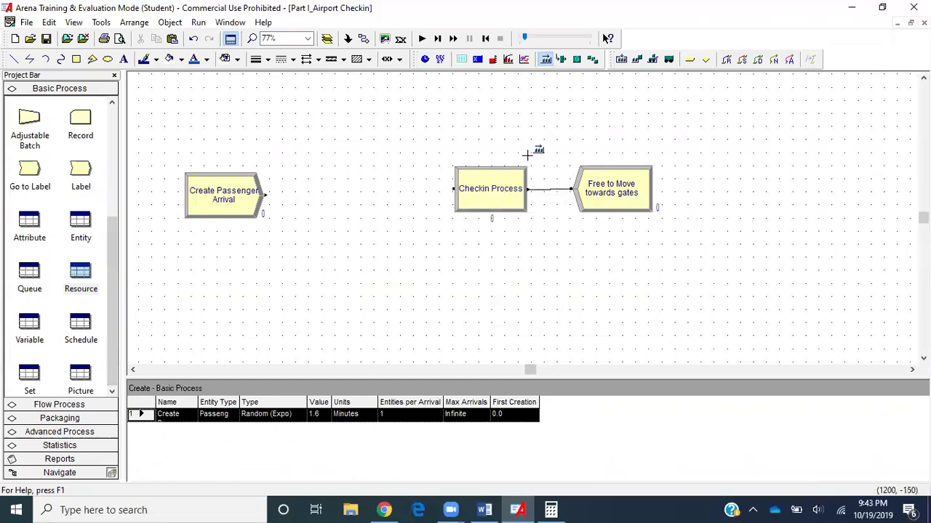
pyautogui.click(516, 153)
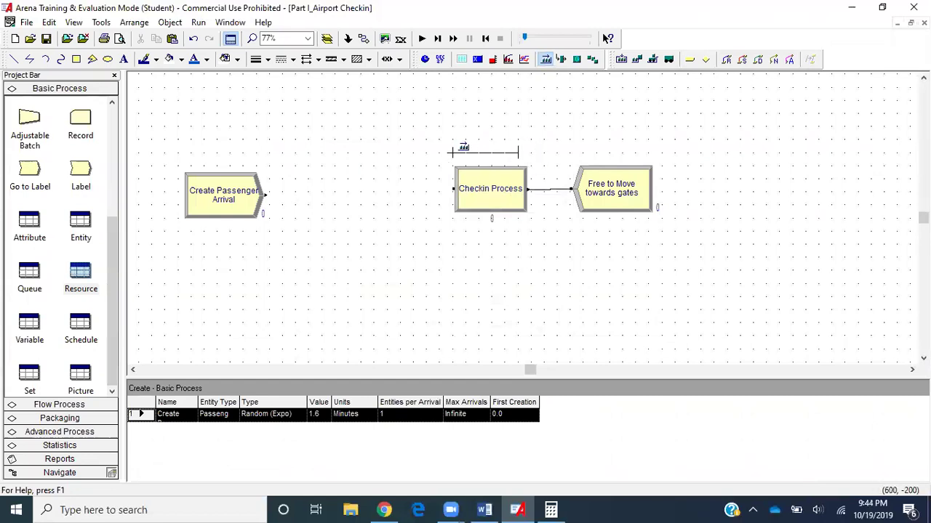
pyautogui.click(452, 151)
pyautogui.click(557, 241)
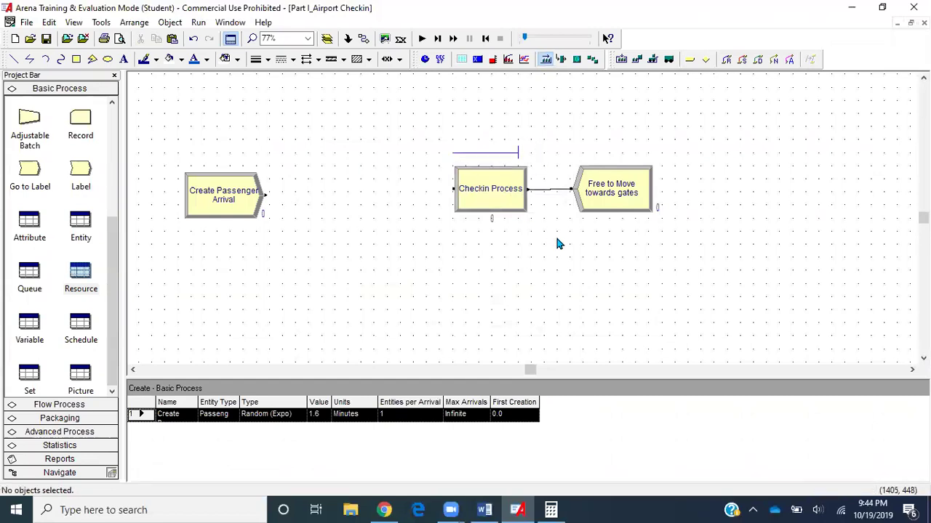
# Add a Decide module after Create Passenger Arrival and connect the Create module's exit to its entry.
pyautogui.scroll(4, 44, 183)
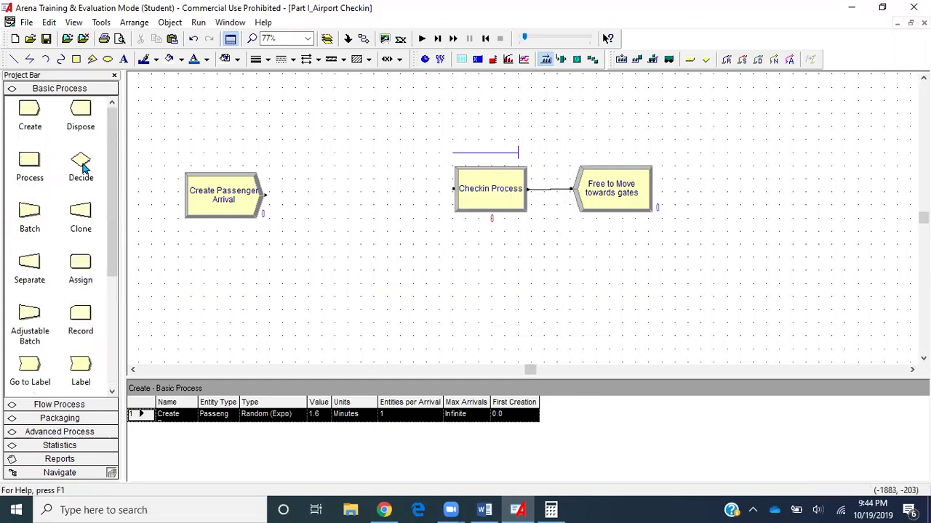
pyautogui.moveTo(80, 162); pyautogui.dragTo(301, 201)
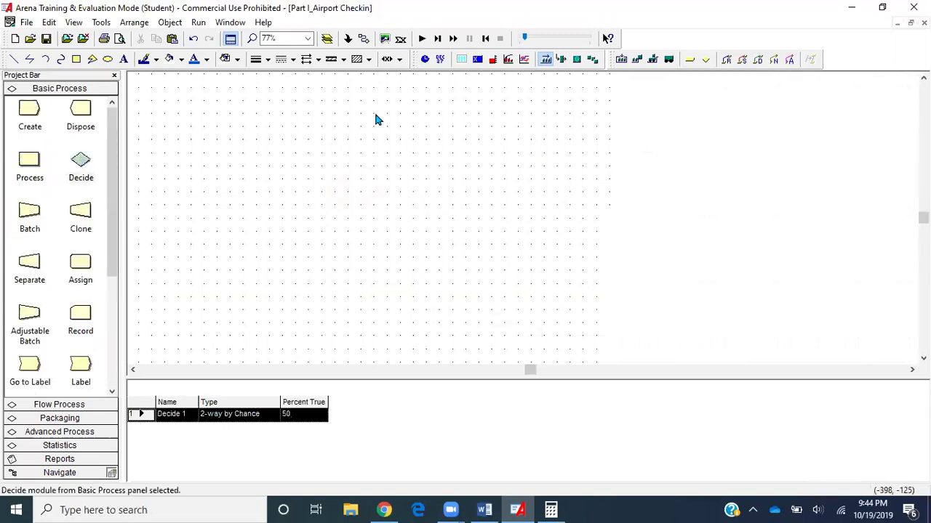
pyautogui.click(365, 40)
pyautogui.click(266, 194)
pyautogui.click(296, 192)
pyautogui.moveTo(333, 197); pyautogui.dragTo(333, 202)
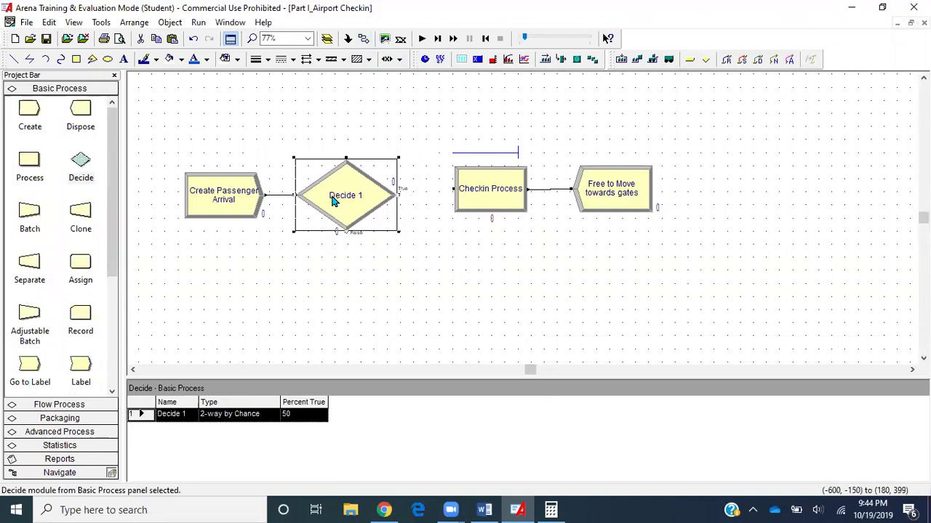
# Name the Decide module Passenger Type and set its Percent True to 60.
pyautogui.doubleClick(333, 199)
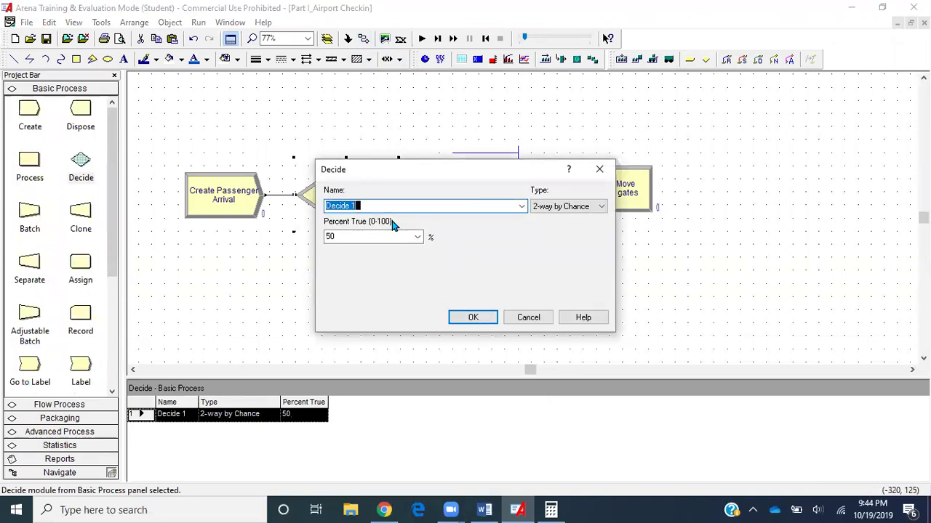
pyautogui.write('Passenger Type')
pyautogui.doubleClick(370, 237)
pyautogui.write('60')
pyautogui.press('Return')
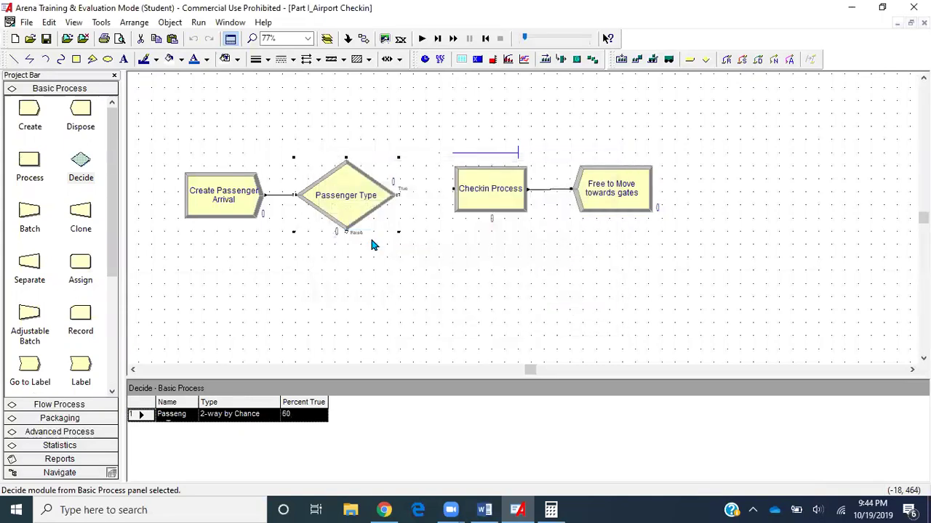
pyautogui.click(528, 256)
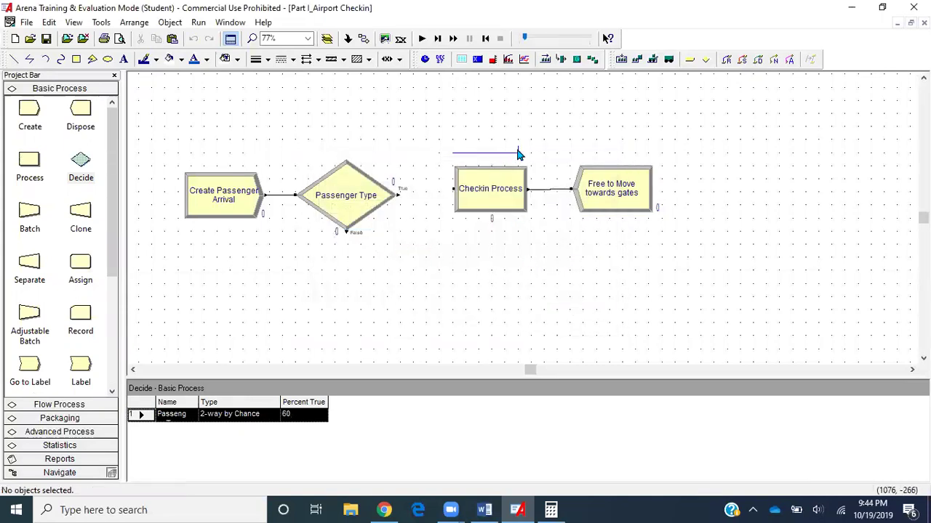
# Move the Checkin Process, its queue and the Free to Move towards gates module farther away from the Passenger Type module.
pyautogui.click(518, 154)
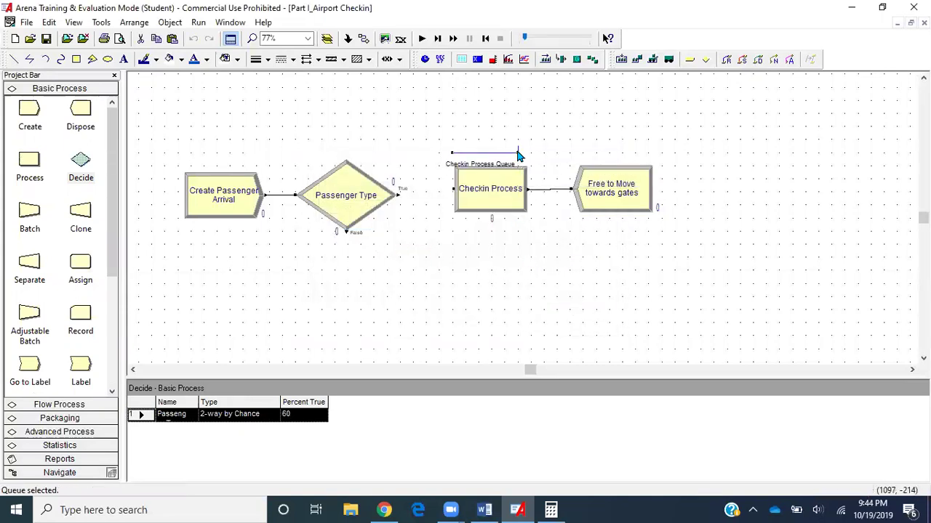
pyautogui.click(437, 127)
pyautogui.moveTo(436, 134); pyautogui.dragTo(668, 236)
pyautogui.moveTo(469, 169); pyautogui.dragTo(628, 183)
pyautogui.click(508, 251)
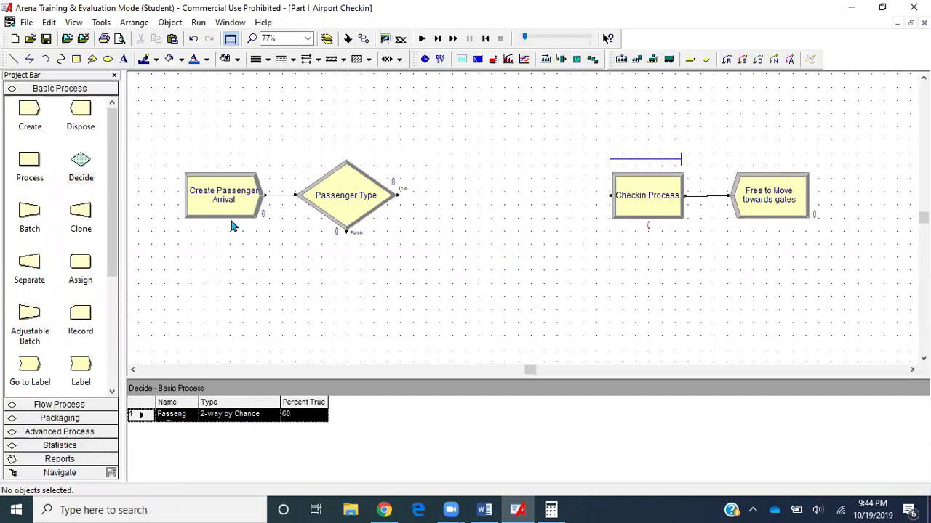
# Add two Assign modules and connect Passenger Type's True exit to Assign 1 and its False exit to Assign 2.
pyautogui.moveTo(85, 267); pyautogui.dragTo(442, 247)
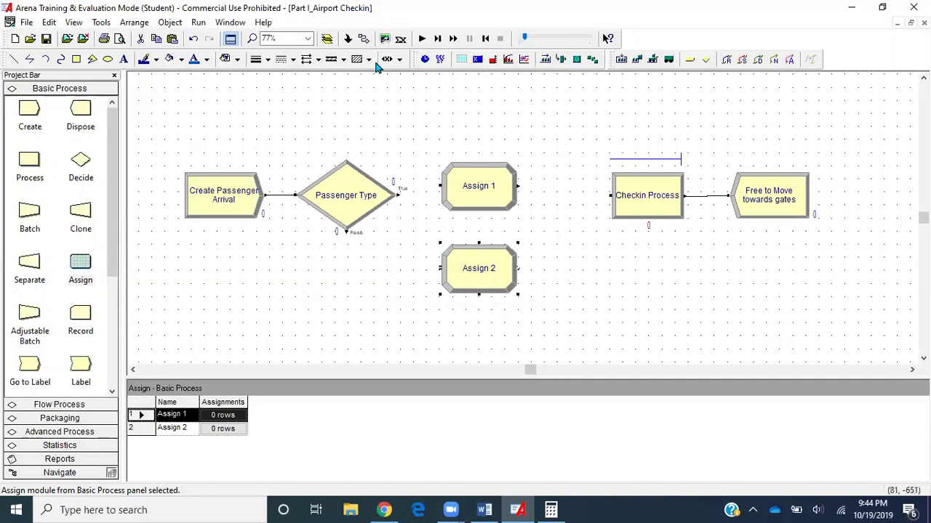
pyautogui.click(364, 39)
pyautogui.click(399, 194)
pyautogui.click(440, 186)
pyautogui.click(364, 39)
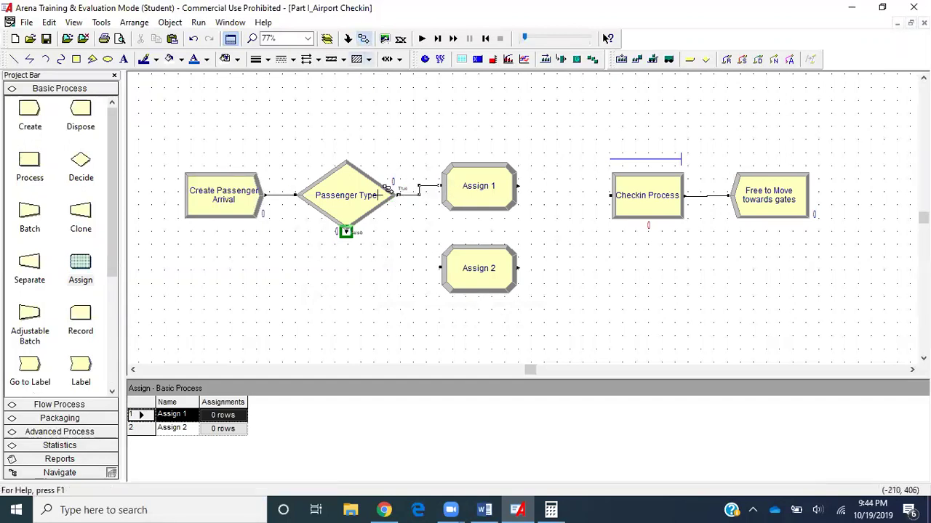
pyautogui.click(346, 231)
pyautogui.click(463, 286)
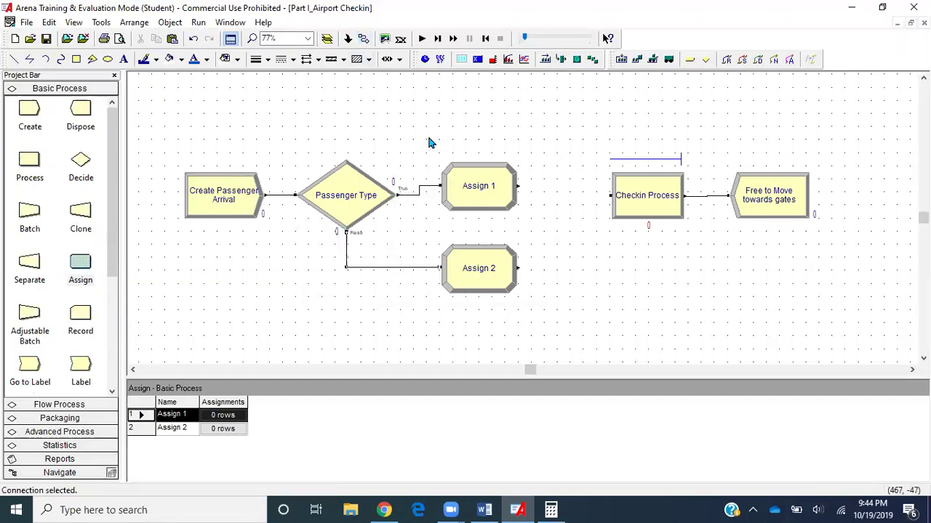
# Connect both Assign modules to the Checkin Process entry and align Assign 1 with the Passenger Type module's True exit.
pyautogui.click(363, 39)
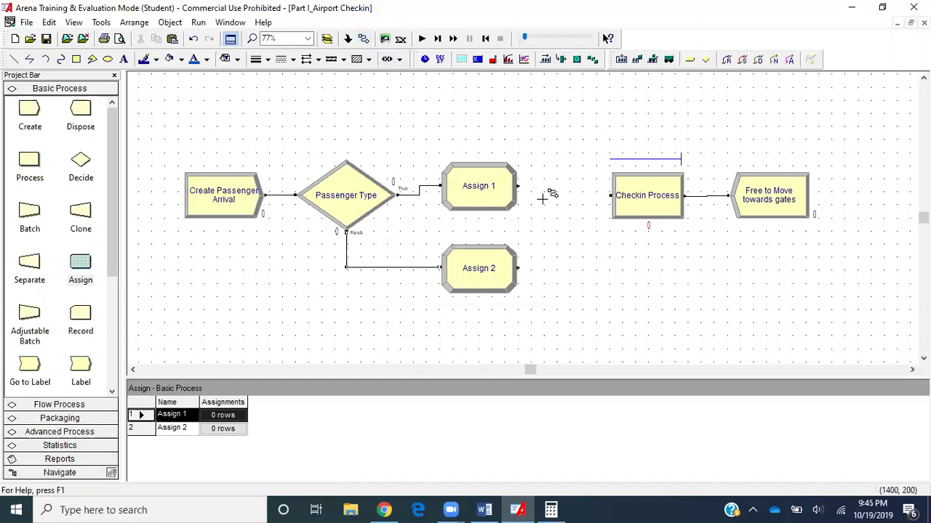
pyautogui.click(517, 186)
pyautogui.click(627, 205)
pyautogui.click(364, 39)
pyautogui.click(519, 268)
pyautogui.click(609, 195)
pyautogui.click(471, 189)
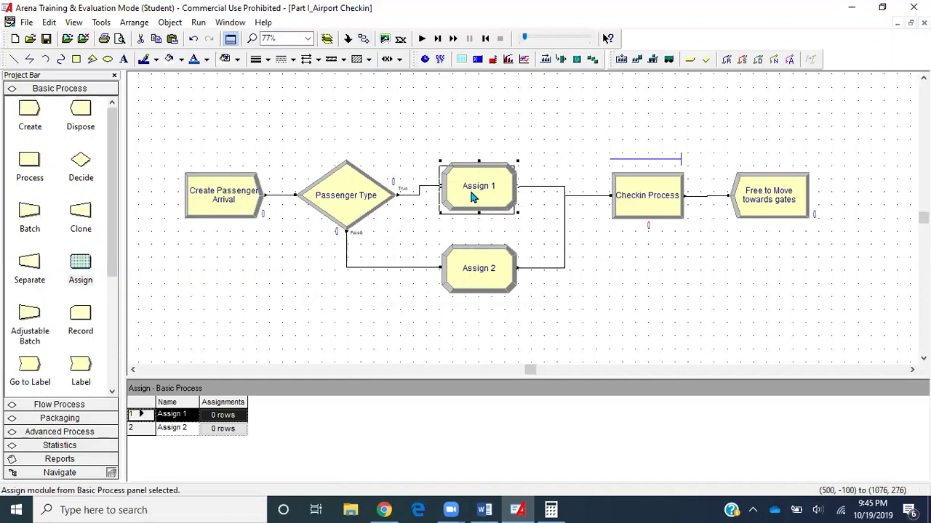
pyautogui.moveTo(474, 195); pyautogui.dragTo(476, 201)
# Add a new attribute named myCheckinTime to the Attribute data table and widen its Name column.
pyautogui.scroll(-3, 40, 276)
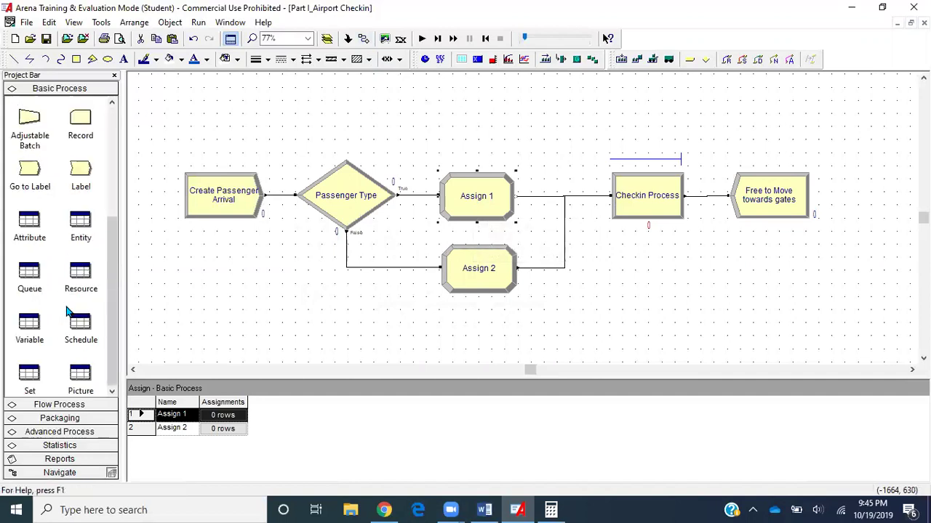
pyautogui.click(27, 221)
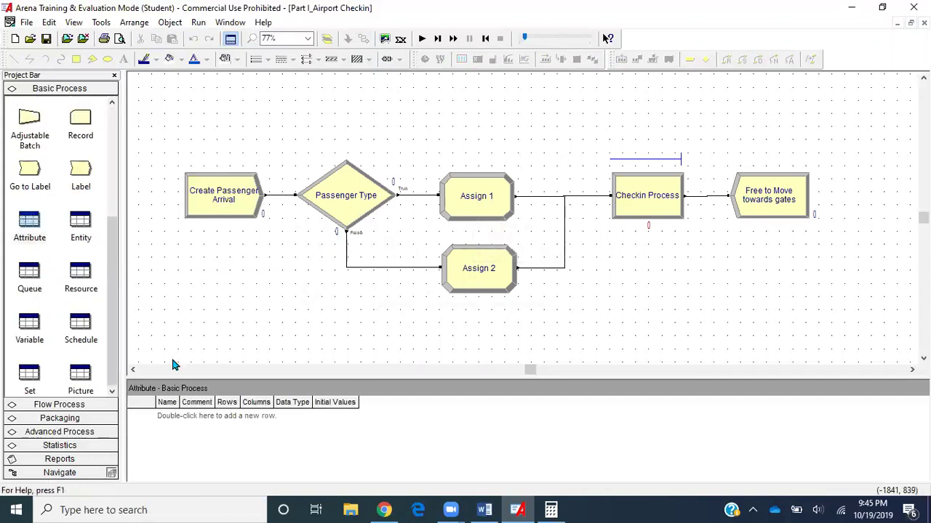
pyautogui.doubleClick(203, 419)
pyautogui.moveTo(201, 401); pyautogui.dragTo(317, 402)
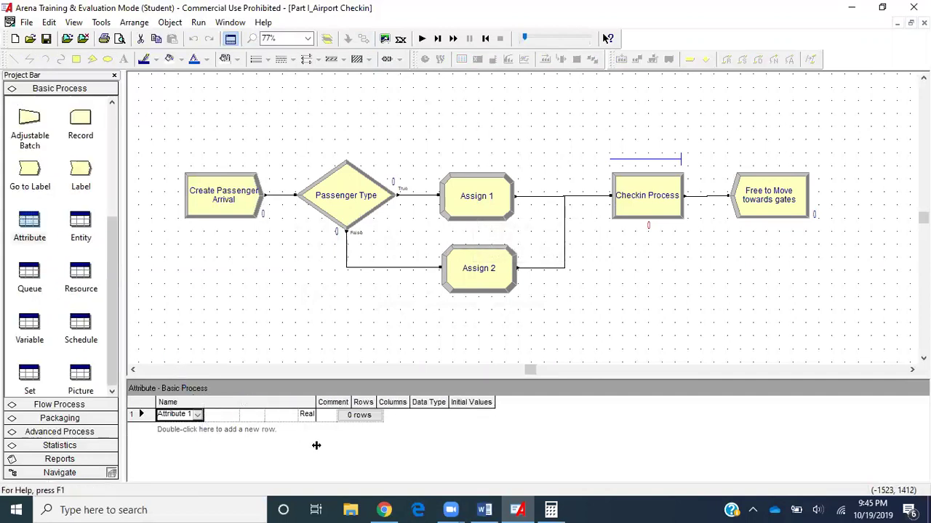
pyautogui.click(253, 415)
pyautogui.write('myCheckinTime')
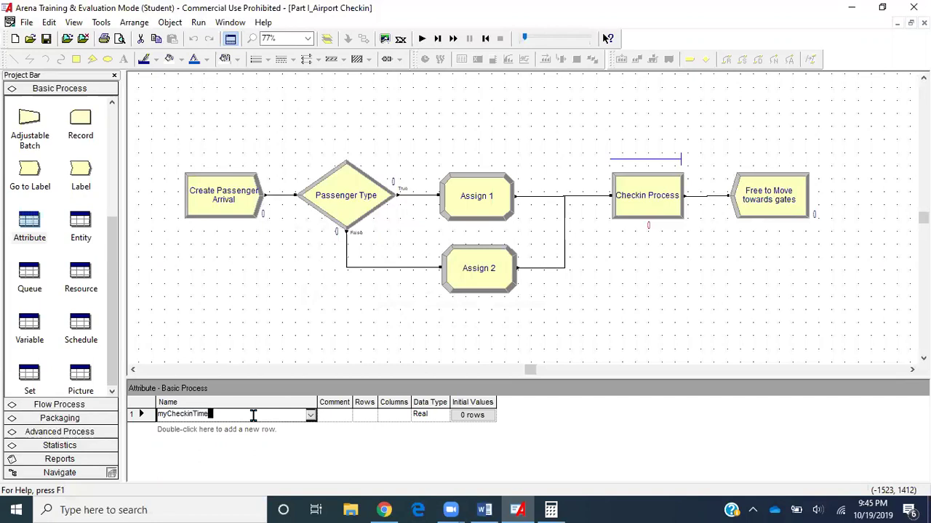
pyautogui.click(274, 324)
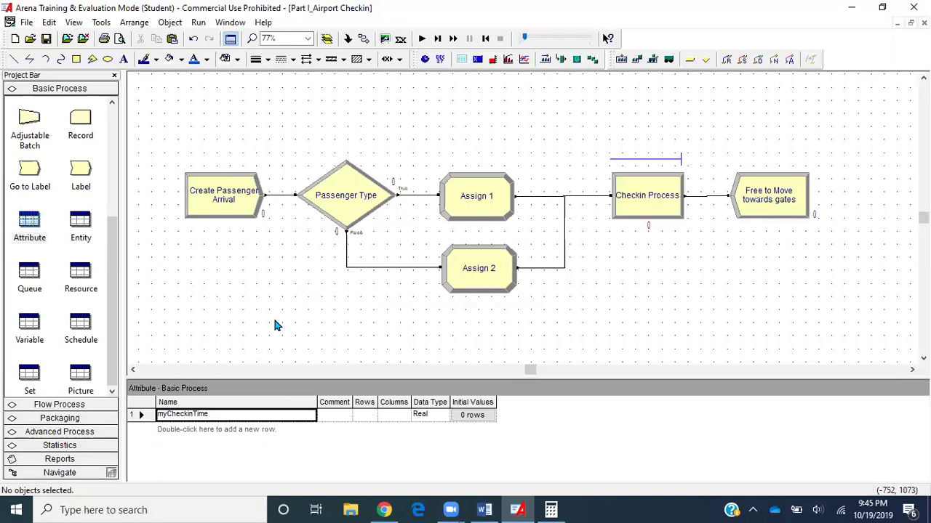
# Open the Assign 1 module's settings and name it Assign Checkin Time to Passenger A.
pyautogui.doubleClick(483, 196)
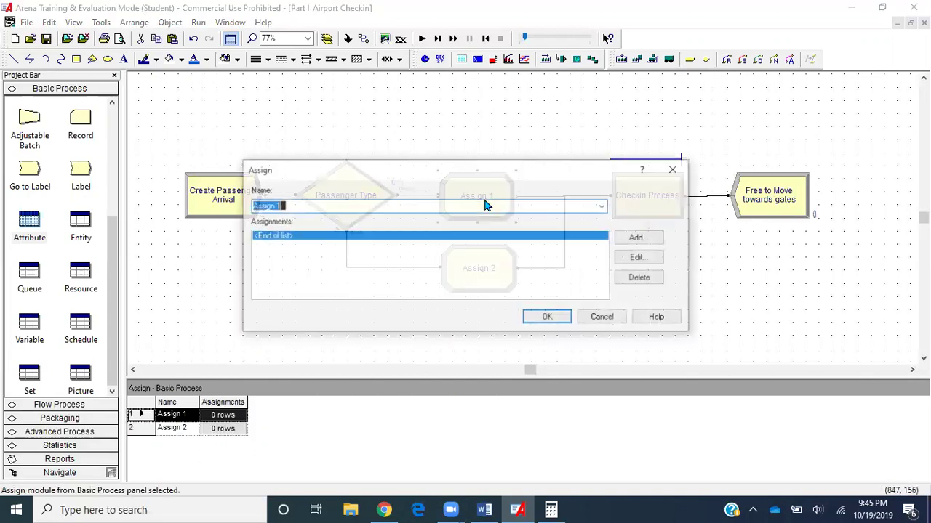
pyautogui.click(319, 200)
pyautogui.write('Checkin Time to Passenger A')
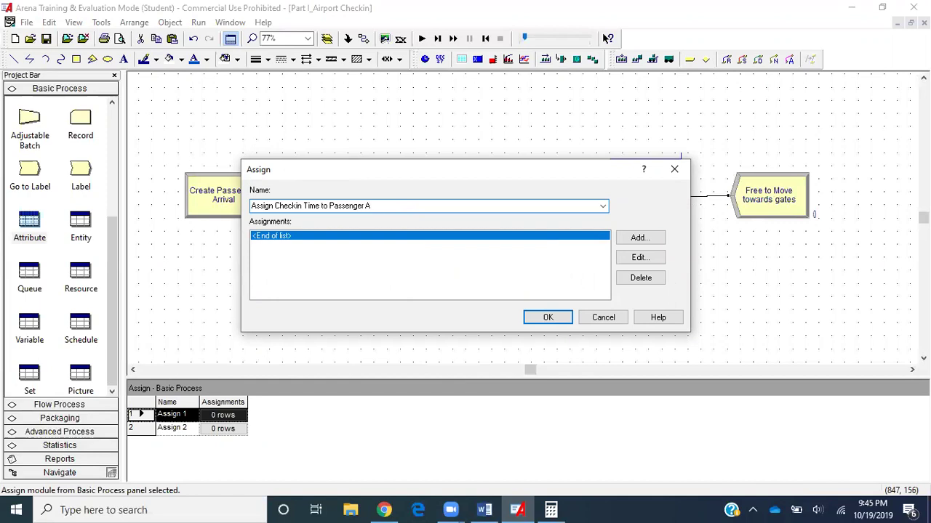
# Add an assignment of type Attribute for myCheckinTime to the Passenger A Assign module.
pyautogui.click(645, 237)
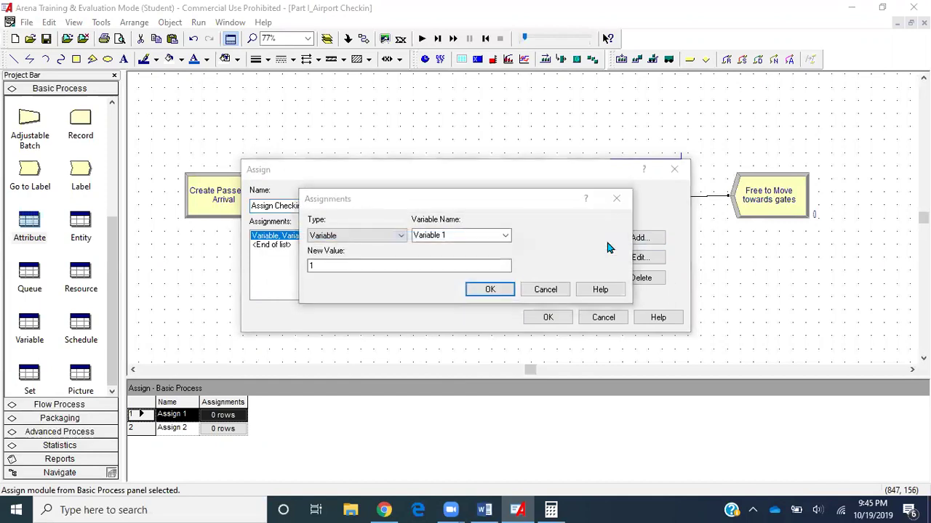
pyautogui.click(397, 237)
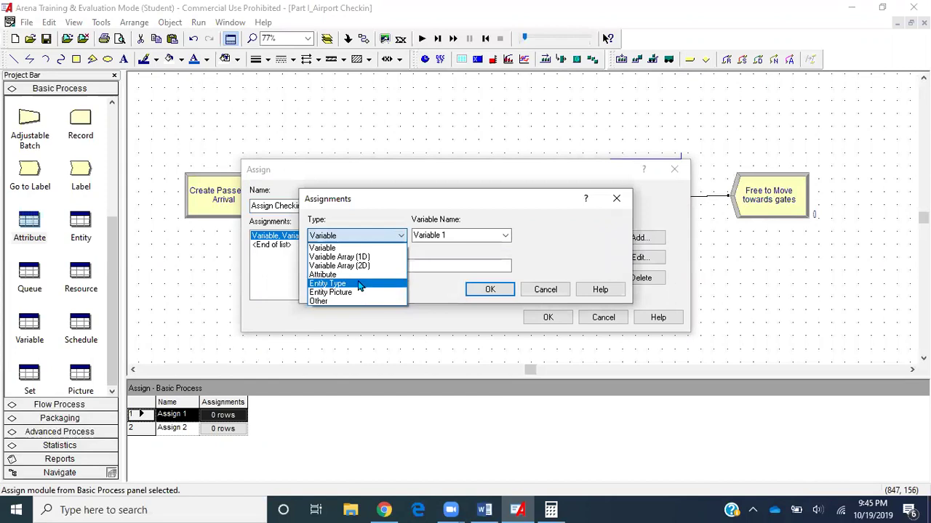
pyautogui.click(357, 274)
pyautogui.click(504, 235)
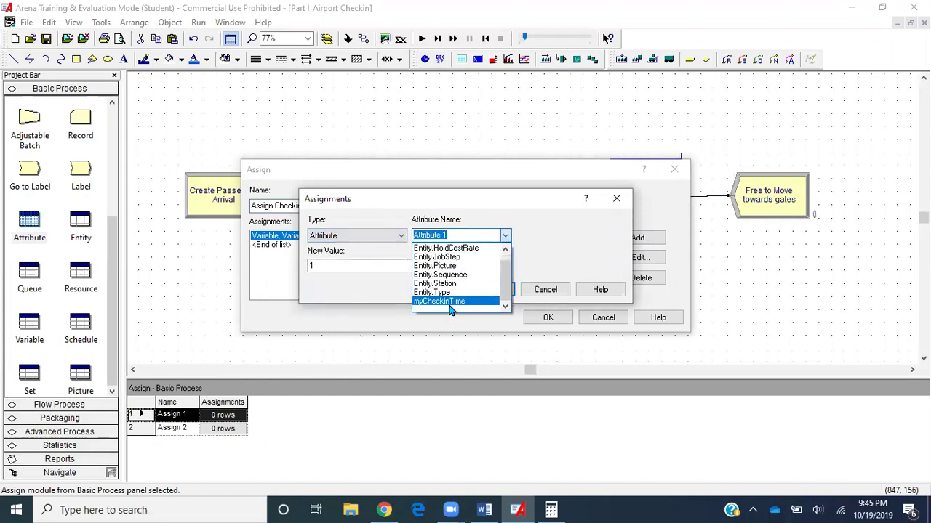
pyautogui.click(450, 301)
# Build the new value's expression from the Gamma random distribution in the Expression Builder.
pyautogui.doubleClick(420, 265)
pyautogui.rightClick(419, 266)
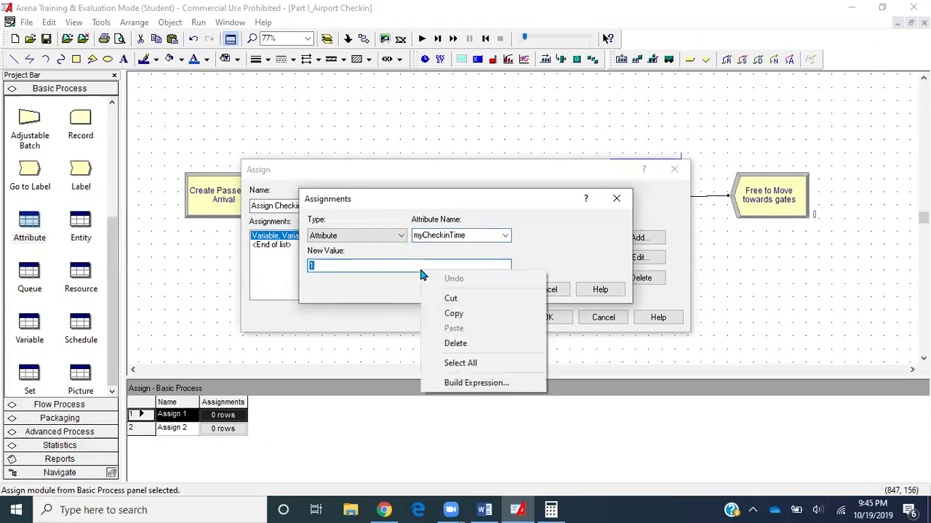
pyautogui.click(490, 385)
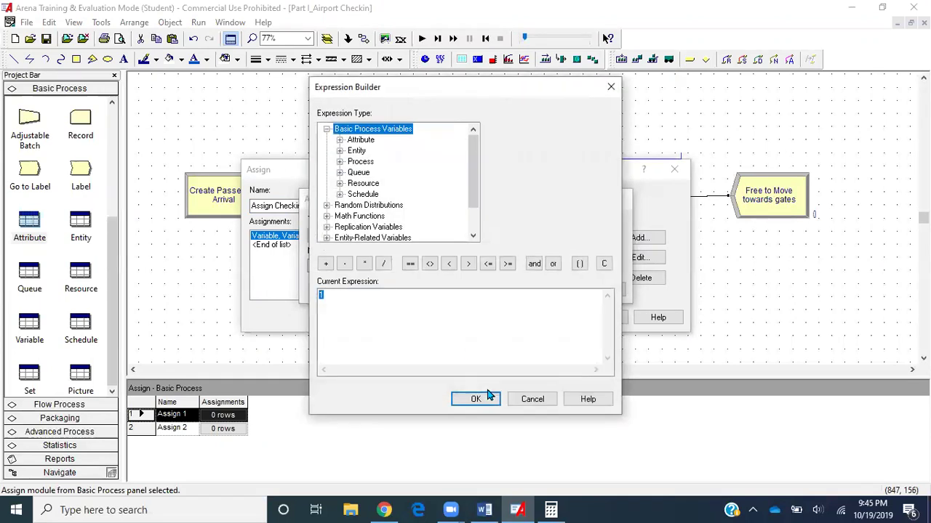
pyautogui.doubleClick(361, 207)
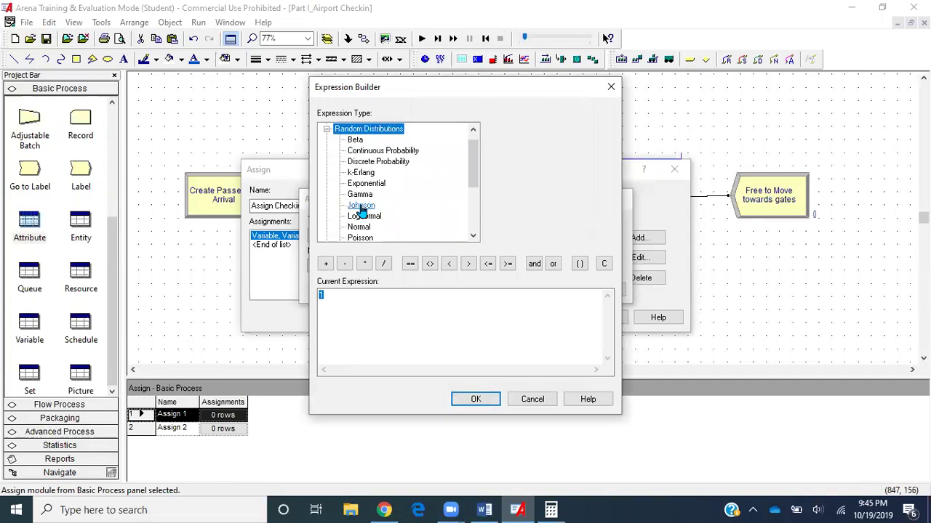
pyautogui.click(361, 196)
pyautogui.click(551, 126)
# Check the gamma parameters in the Word worksheet, set scale beta to 0.42 and shape alpha to 14.4 in Arena, and accept the module.
pyautogui.click(485, 510)
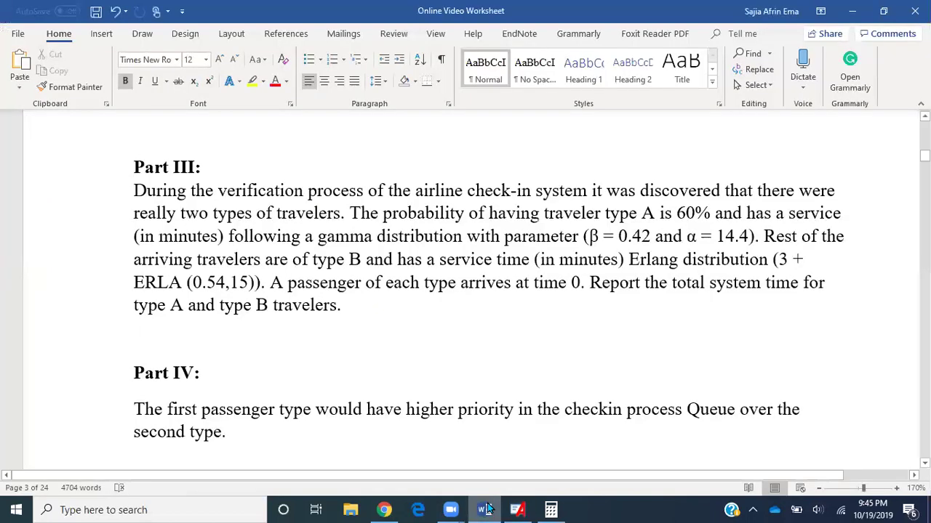
pyautogui.moveTo(591, 234); pyautogui.dragTo(741, 258)
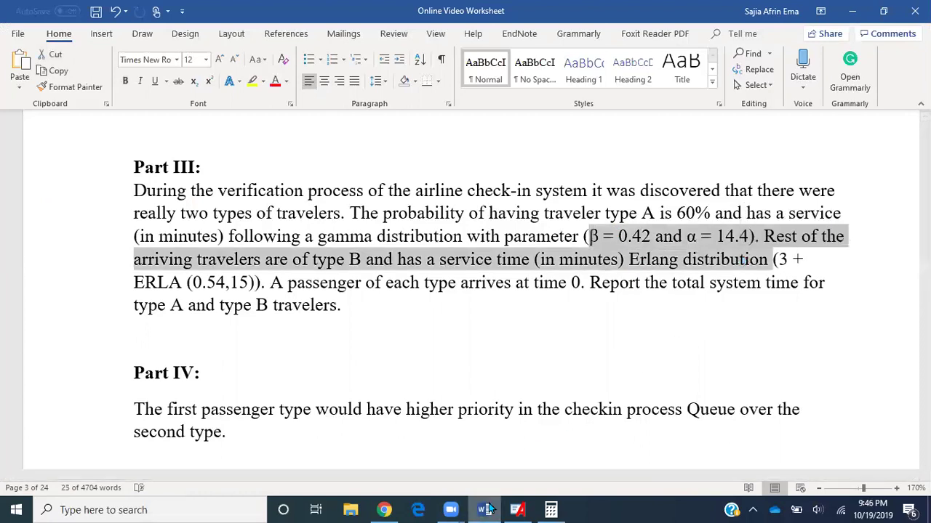
pyautogui.hotkey('alt', 'Tab')
pyautogui.write('0.42')
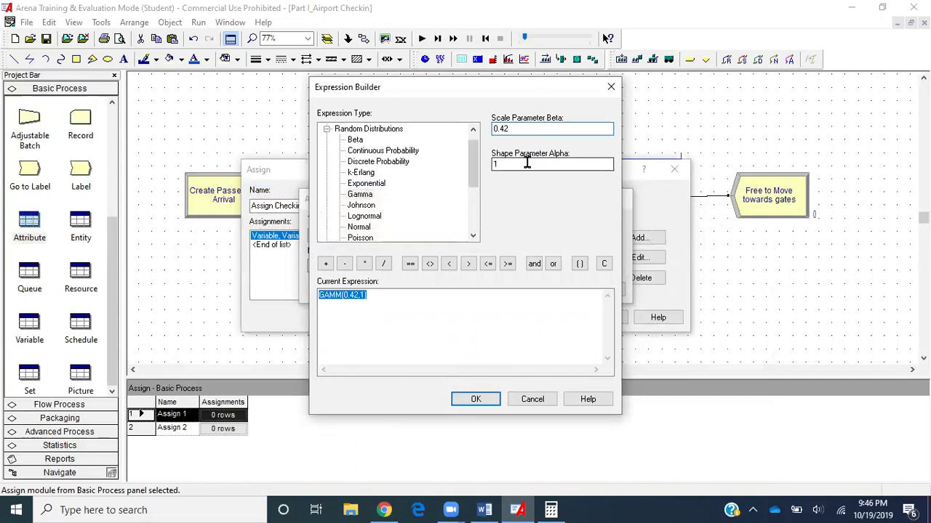
pyautogui.doubleClick(586, 165)
pyautogui.write('12')
pyautogui.press('BackSpace')
pyautogui.write('4.4')
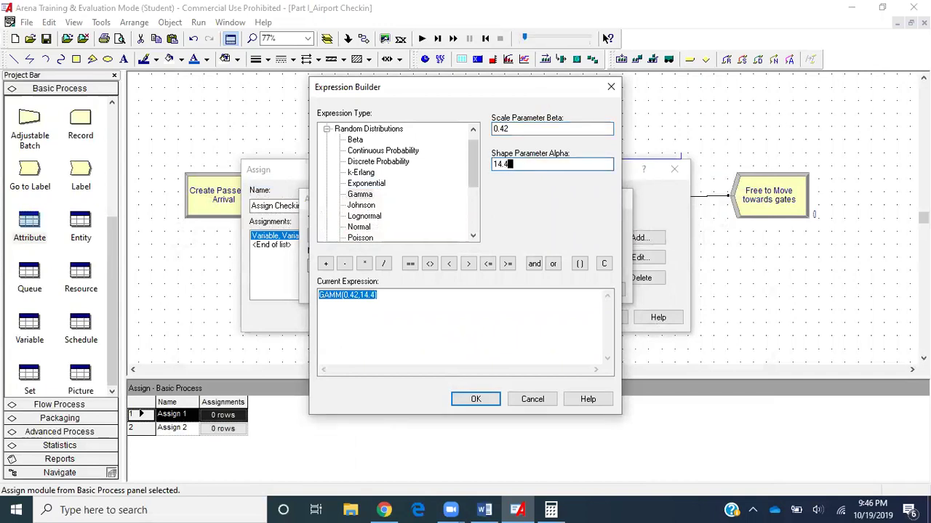
pyautogui.press('Return')
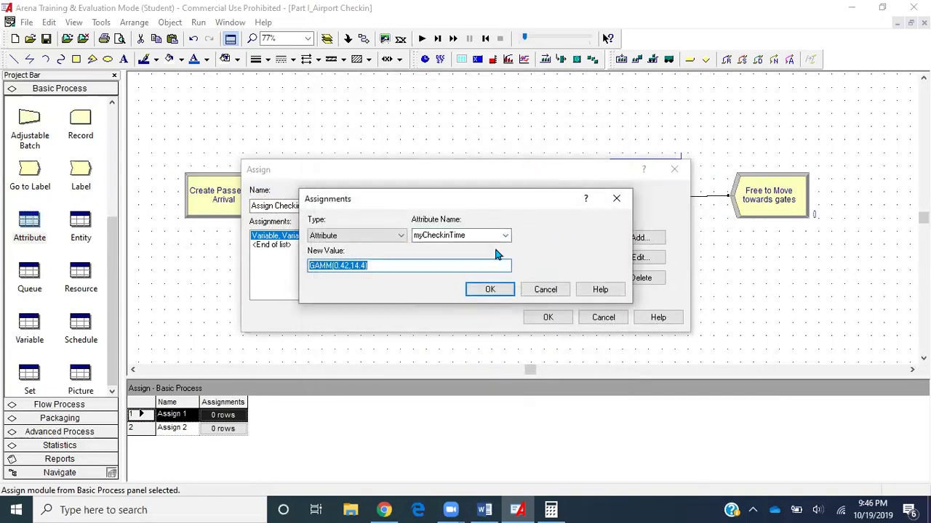
pyautogui.click(494, 289)
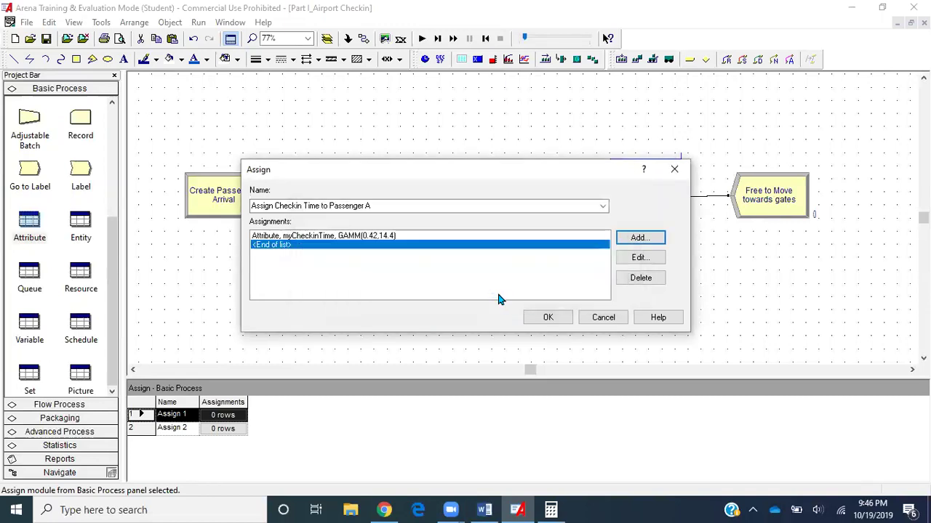
pyautogui.click(551, 322)
# Open the Assign 2 module's settings and name it Assign Checkin Time for Passenger B.
pyautogui.doubleClick(473, 256)
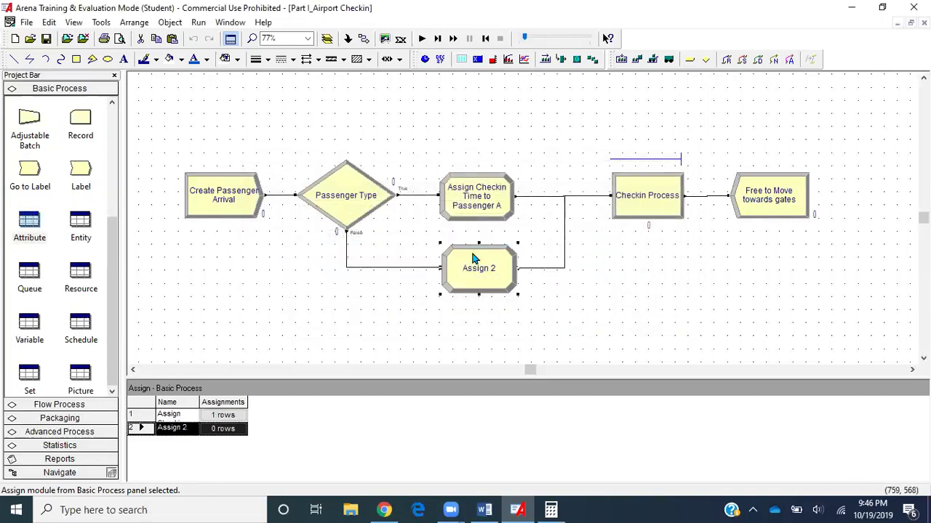
pyautogui.click(391, 210)
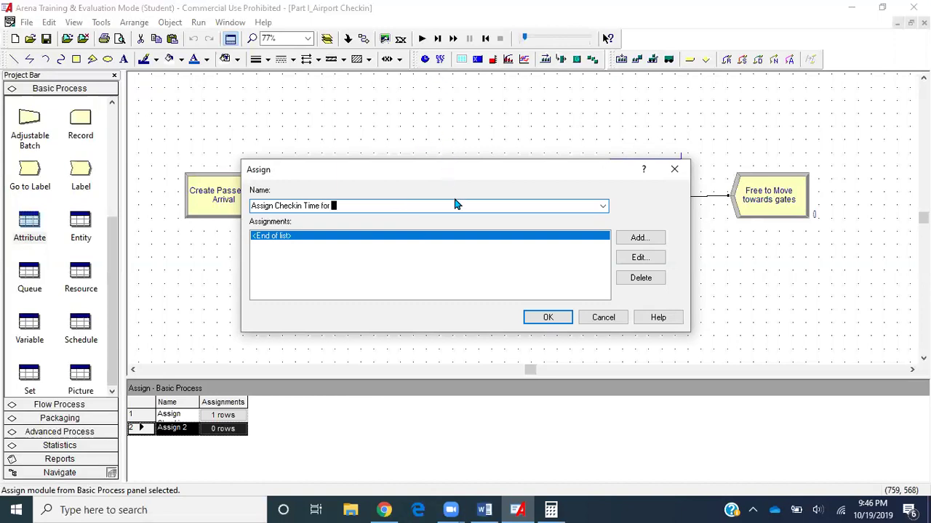
pyautogui.moveTo(450, 172); pyautogui.dragTo(495, 322)
pyautogui.write('Passenger B')
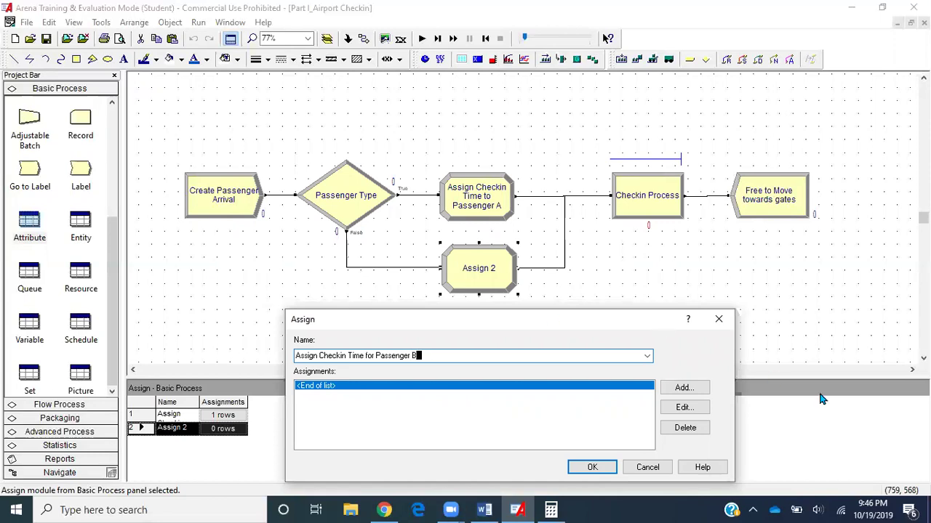
# Add an assignment of type Attribute for myCheckinTime to the Passenger B Assign module.
pyautogui.click(699, 388)
pyautogui.click(366, 236)
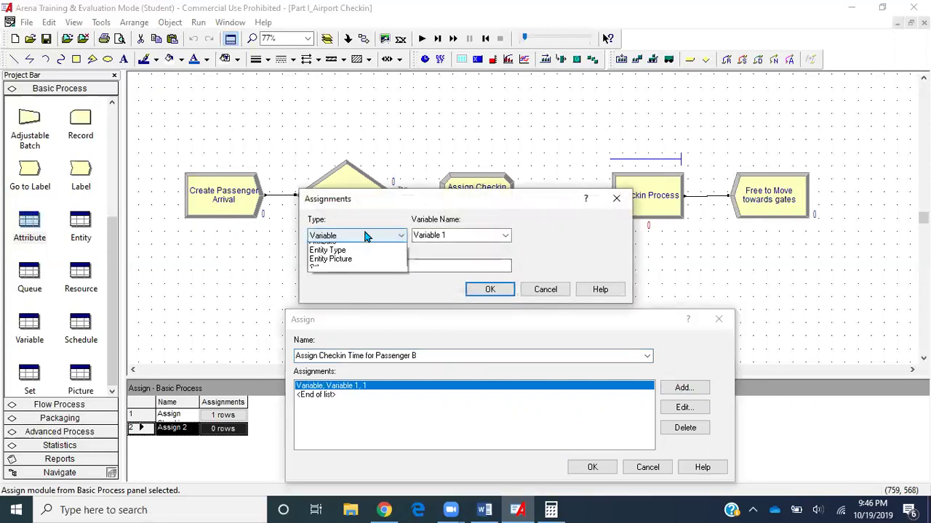
pyautogui.click(341, 275)
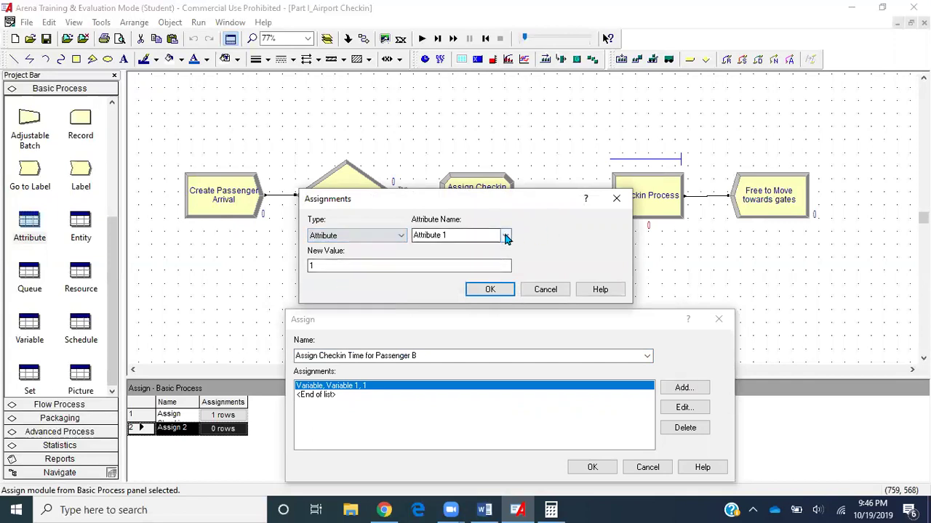
pyautogui.click(505, 235)
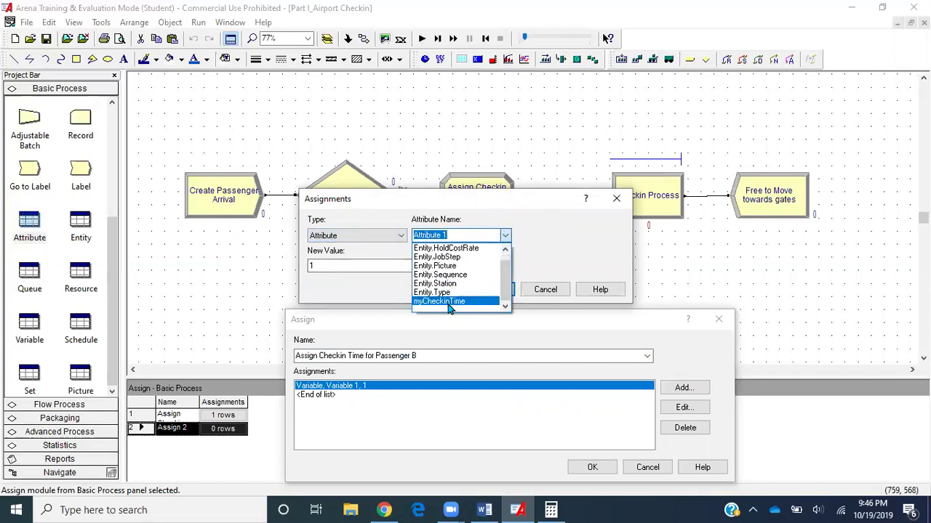
pyautogui.click(449, 303)
# Copy the Erlang expression (3 + ERLA (0.54,15)) from Part III of the Word worksheet into the assignment's new value in Arena.
pyautogui.doubleClick(417, 266)
pyautogui.click(474, 509)
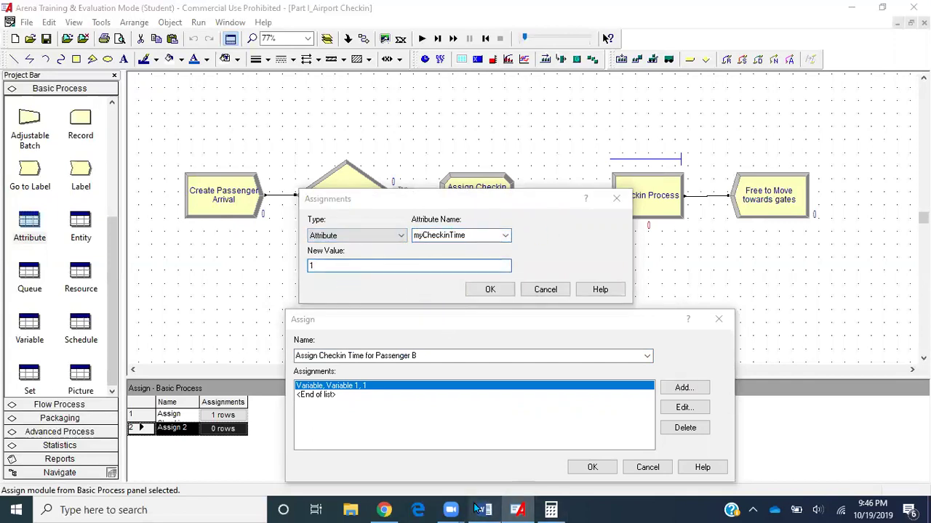
pyautogui.click(582, 328)
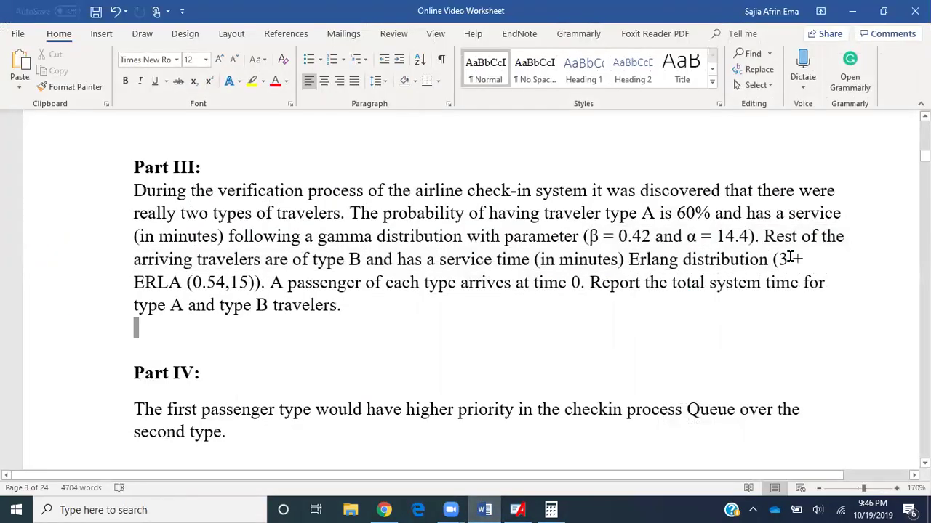
pyautogui.moveTo(775, 259); pyautogui.dragTo(256, 283)
pyautogui.hotkey('ctrl', 'c')
pyautogui.click(705, 312)
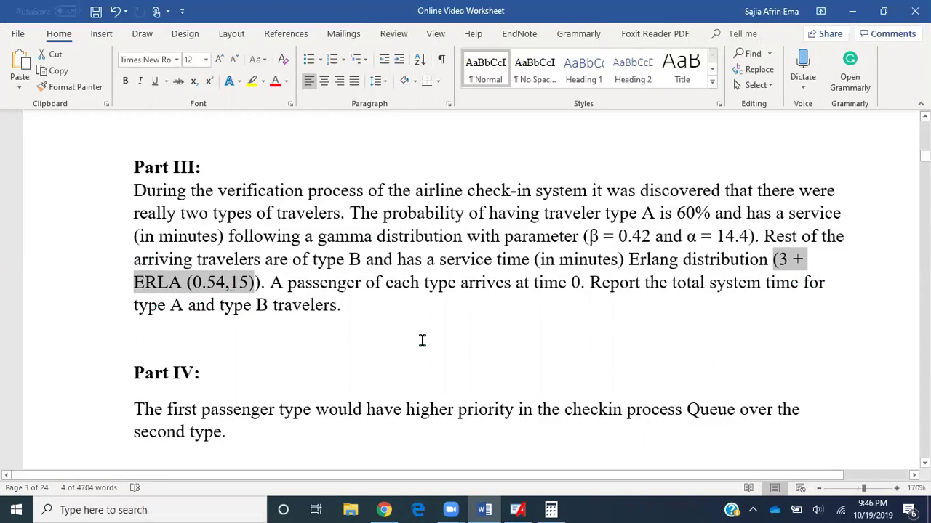
pyautogui.click(517, 510)
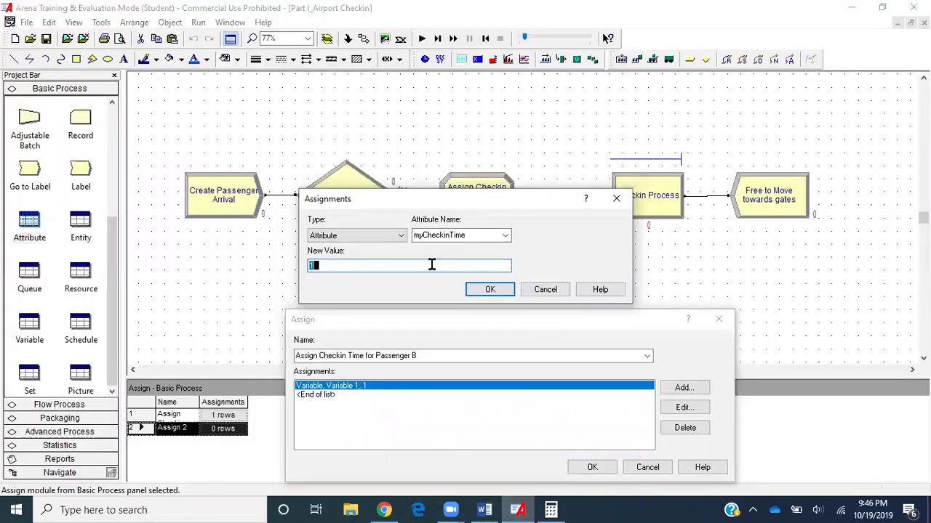
pyautogui.hotkey('ctrl', 'v')
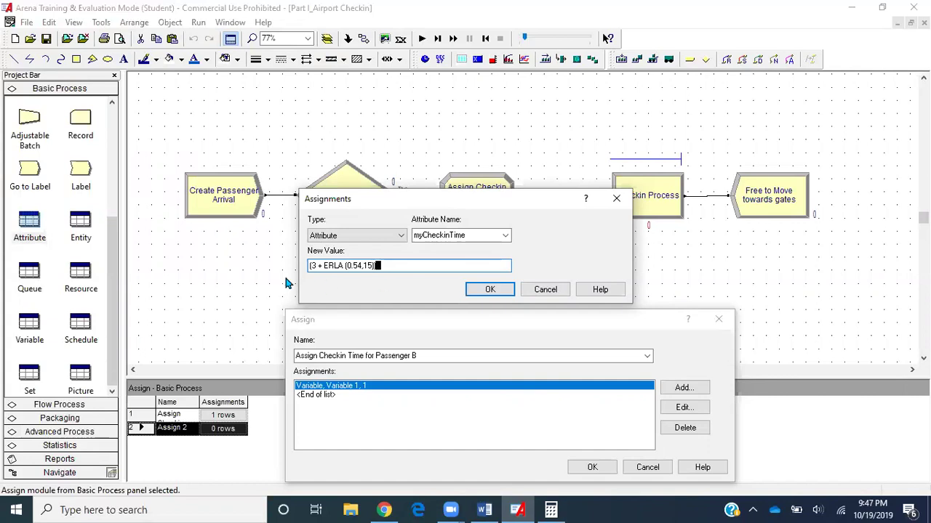
# Strip the outer parentheses so the new value reads 3 + ERLA (0.54,15), and accept the assignment and module.
pyautogui.click(313, 266)
pyautogui.press('Delete')
pyautogui.press('Delete')
pyautogui.write('3')
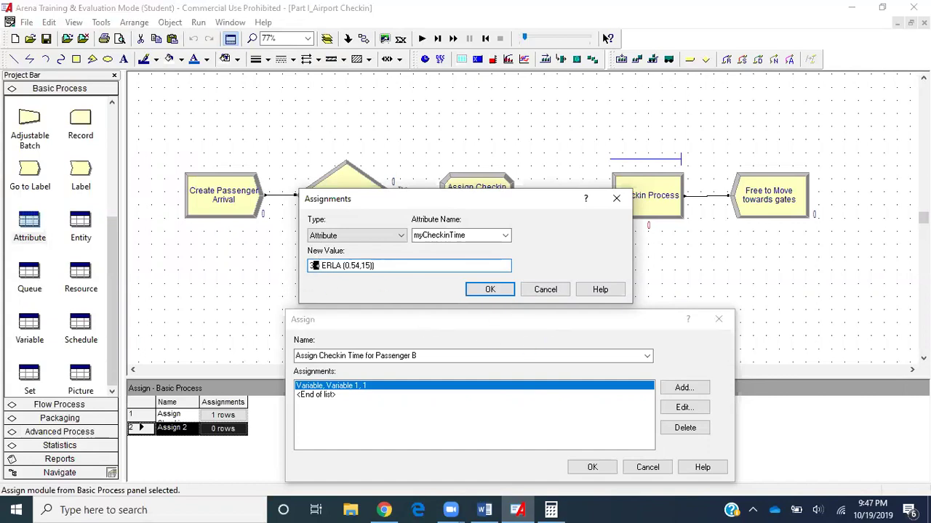
pyautogui.press('Return')
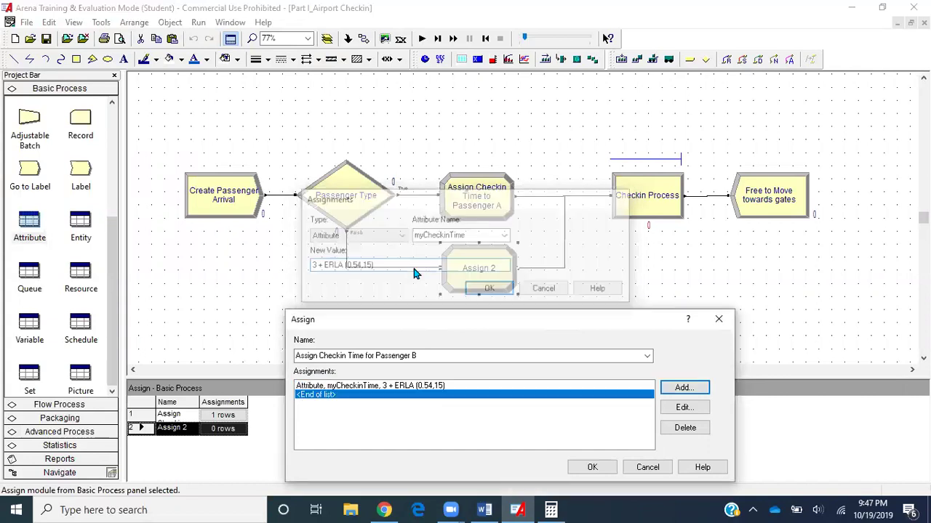
pyautogui.click(591, 467)
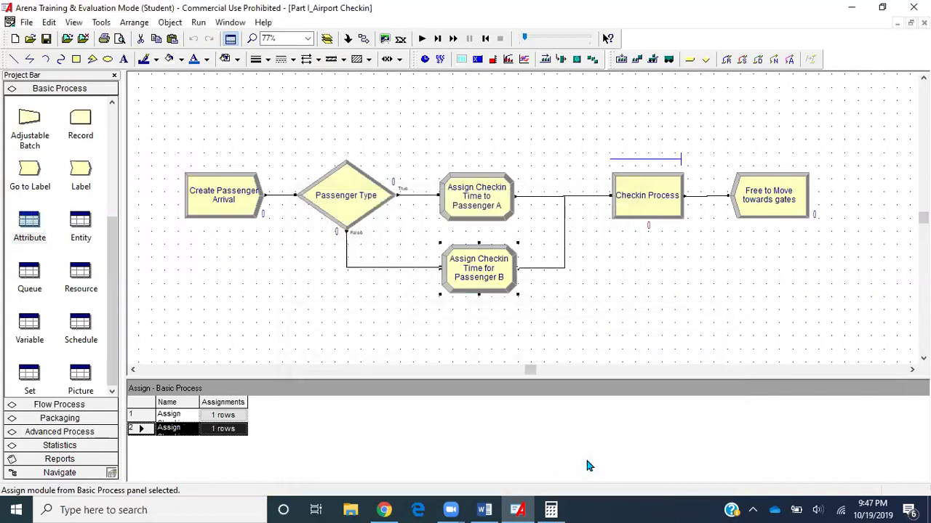
# Set the Checkin Process delay expression to the attribute value myCheckinTime and save the model.
pyautogui.doubleClick(656, 199)
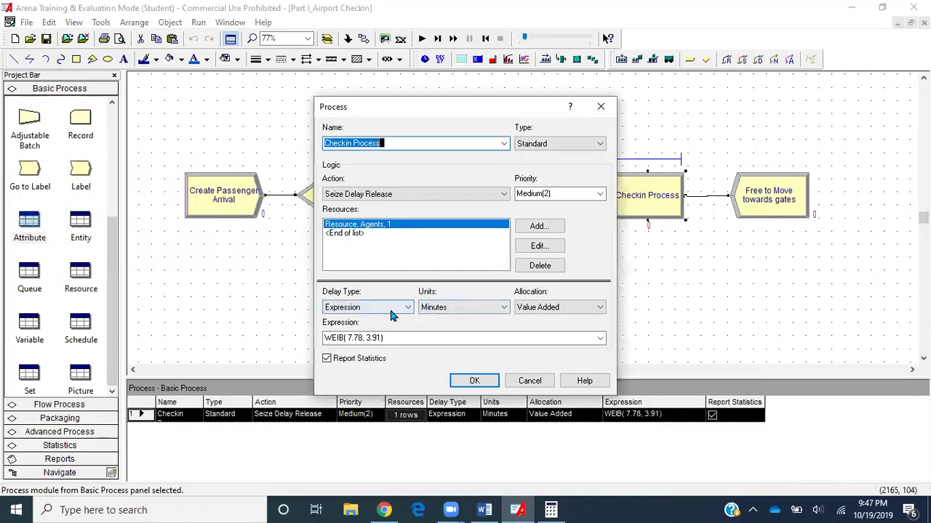
pyautogui.click(422, 339)
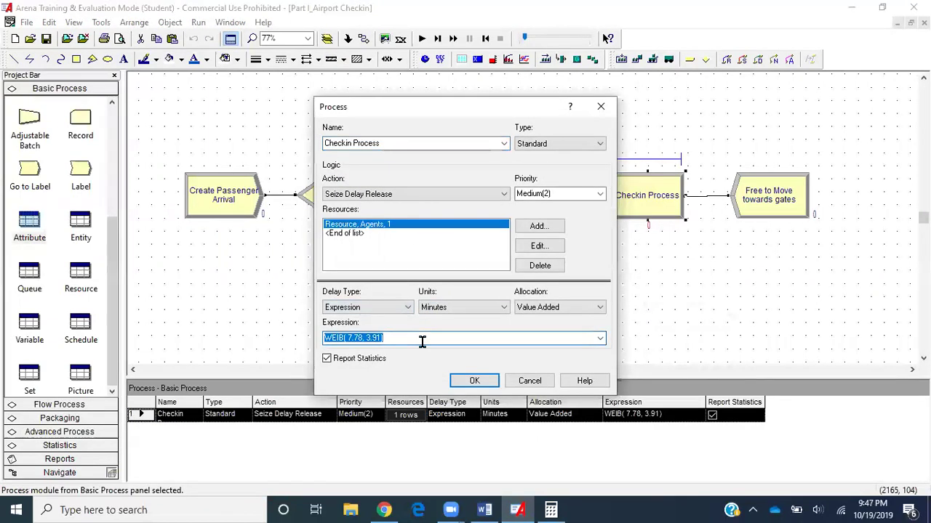
pyautogui.write('my')
pyautogui.write('Check')
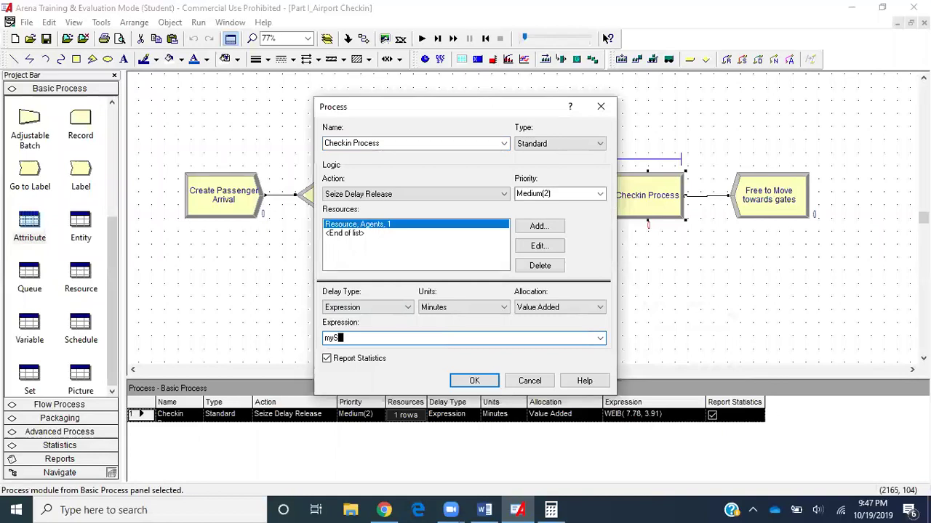
pyautogui.write('in')
pyautogui.moveTo(507, 111); pyautogui.dragTo(768, 105)
pyautogui.rightClick(731, 331)
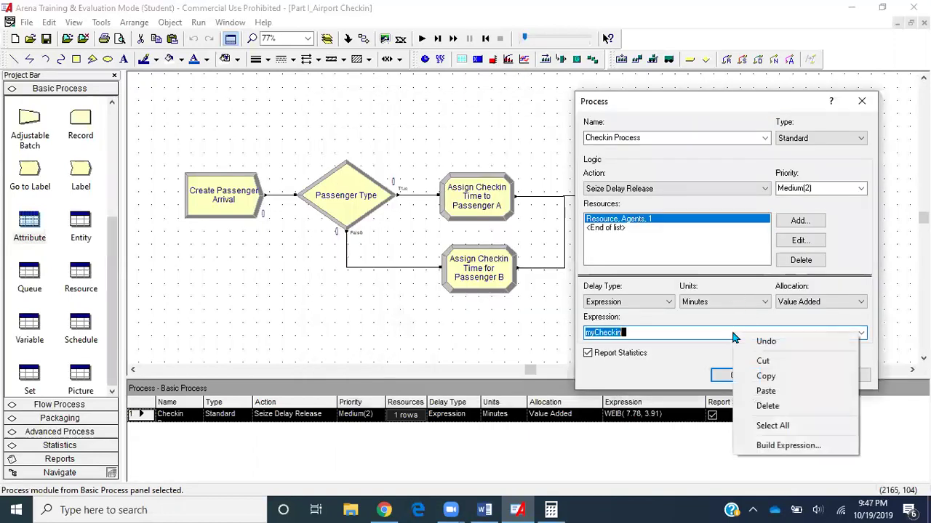
pyautogui.click(772, 447)
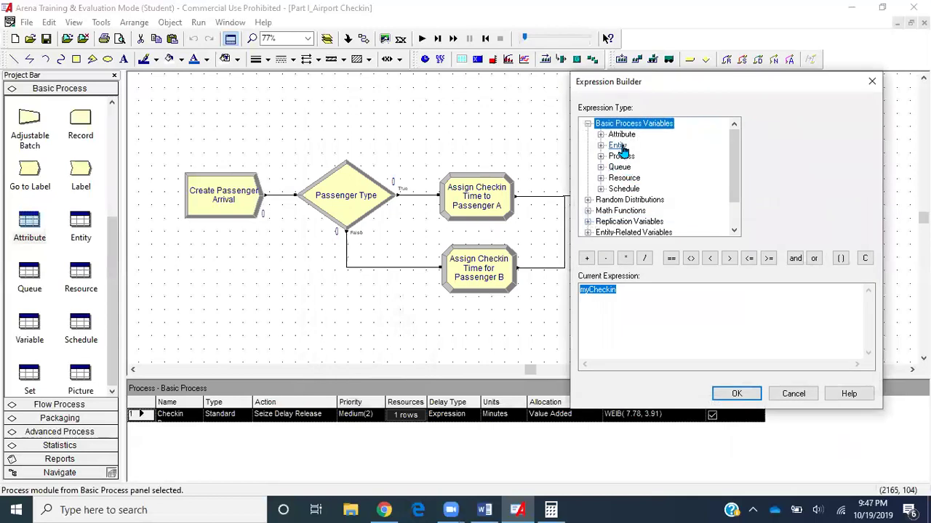
pyautogui.doubleClick(621, 135)
pyautogui.click(629, 146)
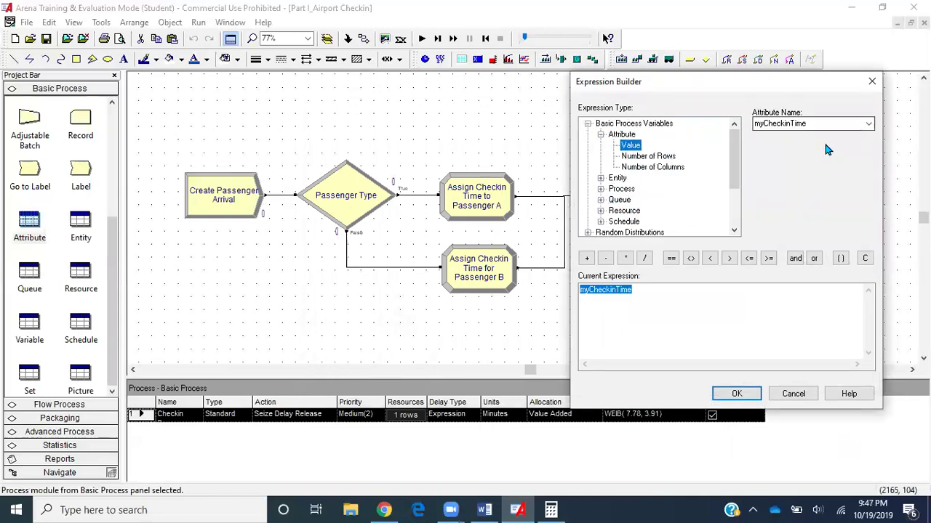
pyautogui.click(736, 391)
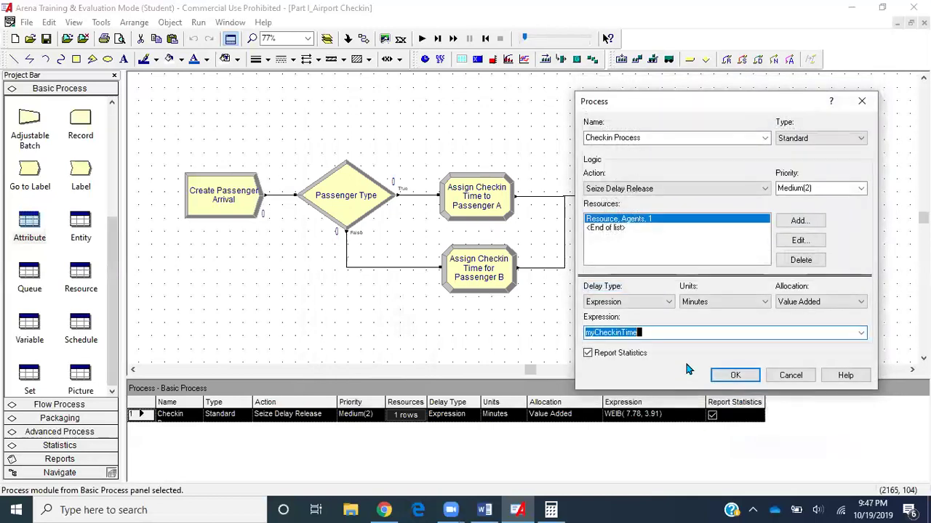
pyautogui.click(721, 379)
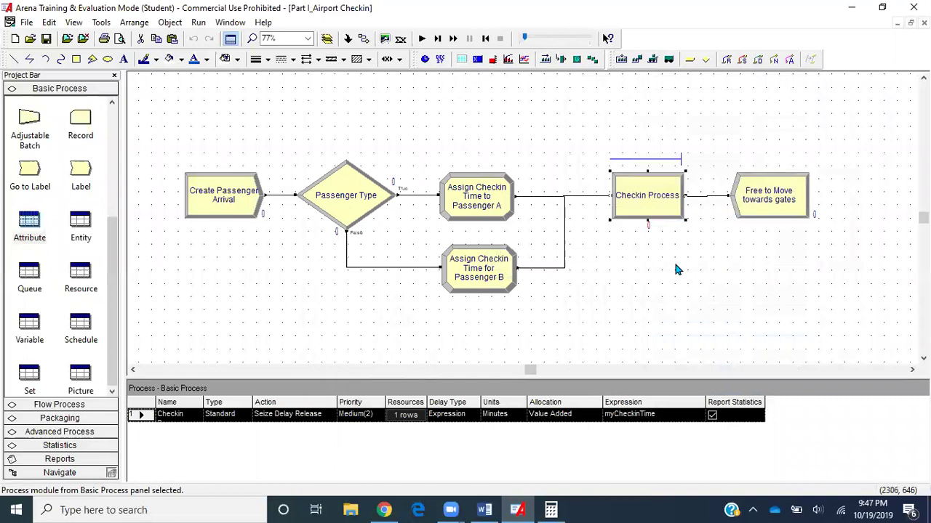
pyautogui.click(45, 41)
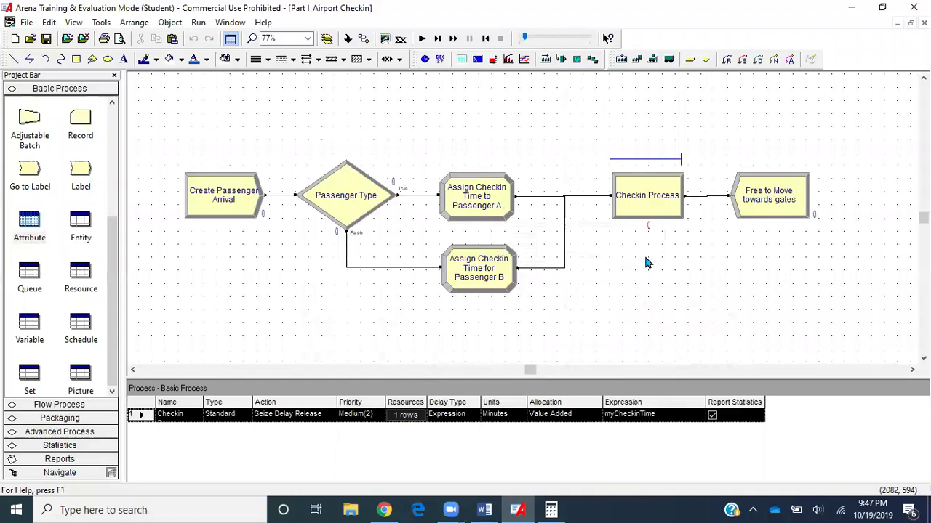
# Fast-forward the simulation to completion, open its results, and examine the Usage section under Resource in the Category Overview report.
pyautogui.click(453, 38)
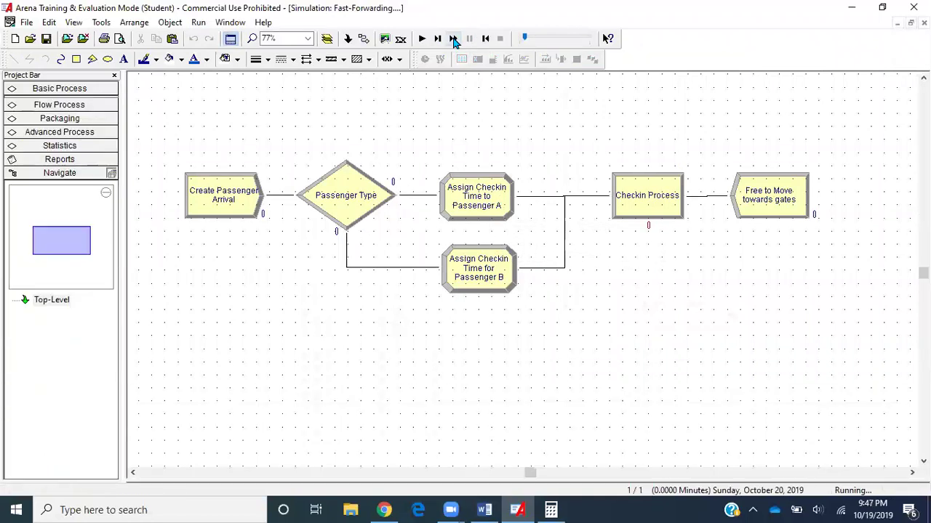
pyautogui.click(459, 288)
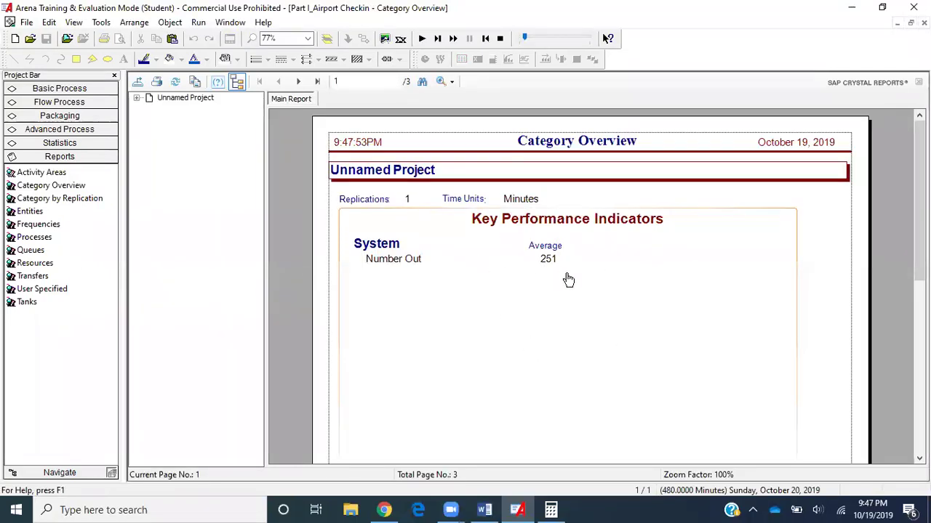
pyautogui.click(137, 98)
pyautogui.click(149, 130)
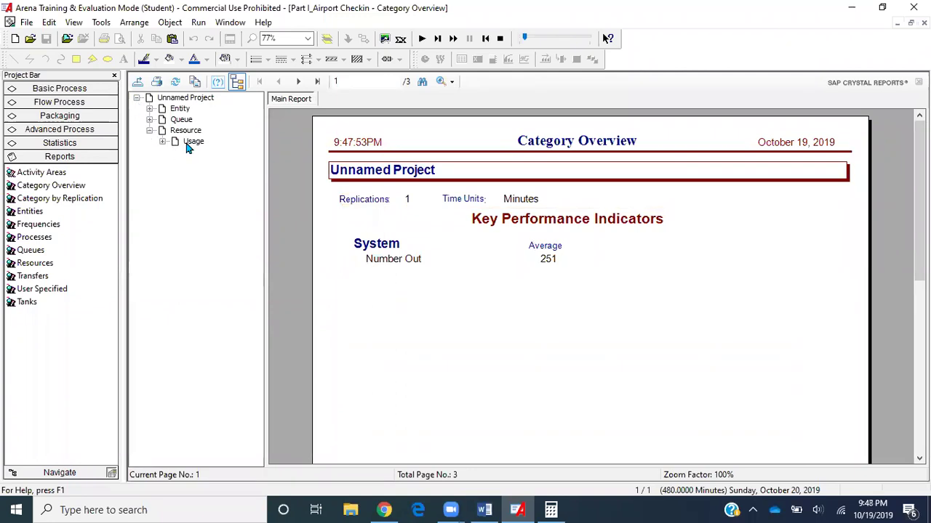
pyautogui.click(192, 142)
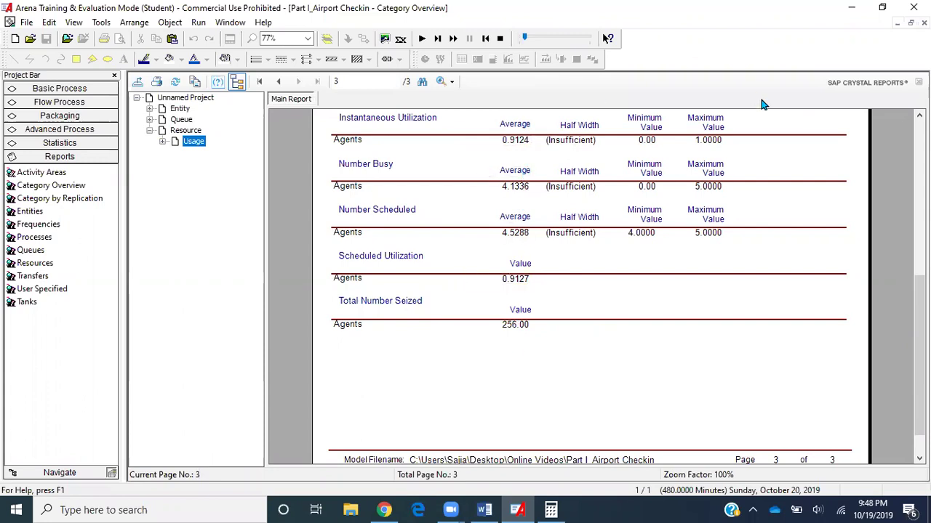
# End the simulation run, close the Category Overview report, and maximize the Part I_Airport Checkin model window.
pyautogui.click(499, 38)
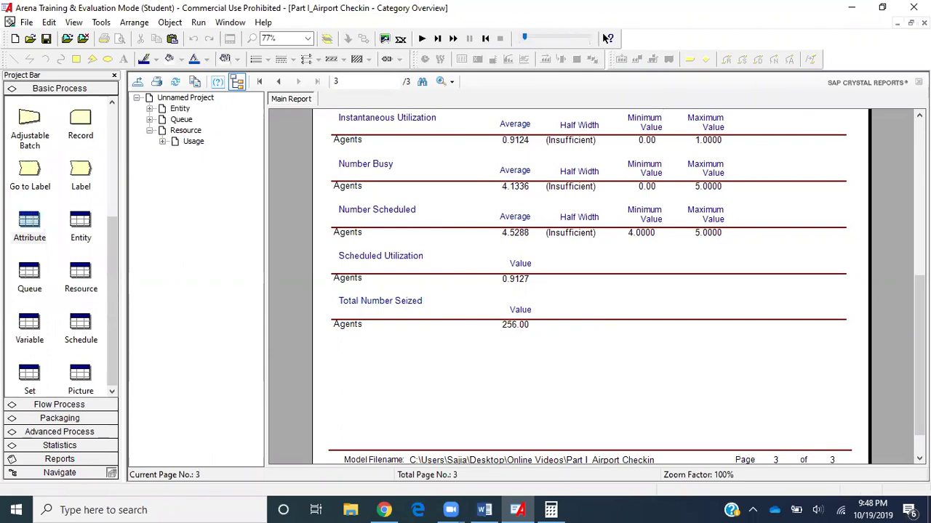
pyautogui.click(898, 24)
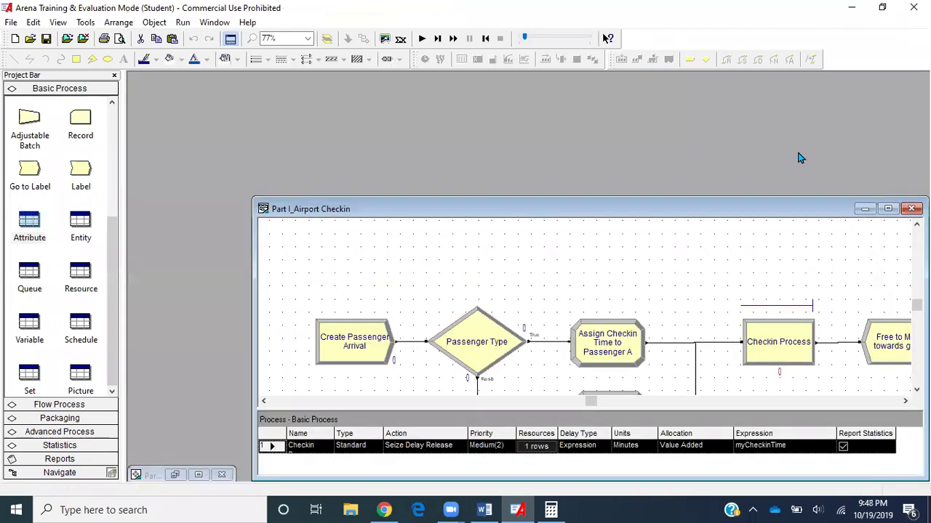
pyautogui.doubleClick(767, 209)
# Switch to the Word worksheet to read the Part IV queue priority requirement, and return to the Arena model.
pyautogui.click(486, 509)
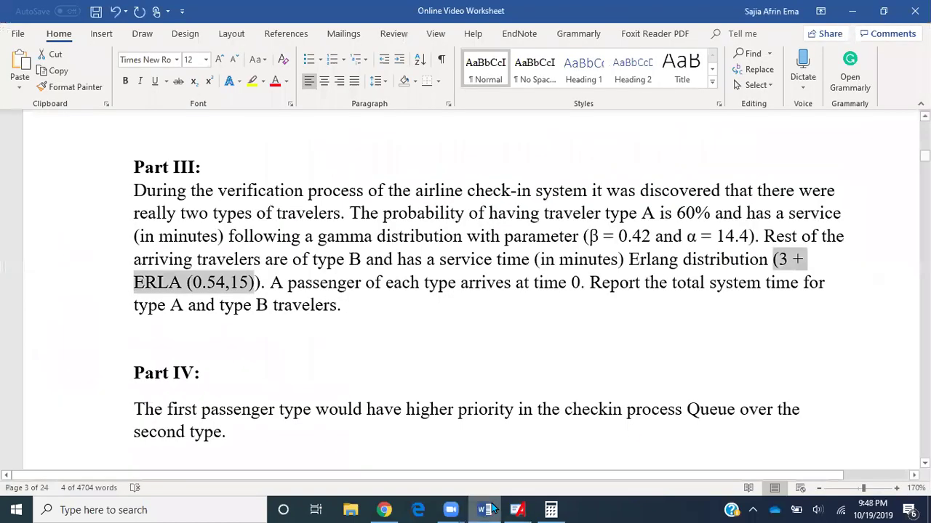
pyautogui.scroll(-3, 368, 290)
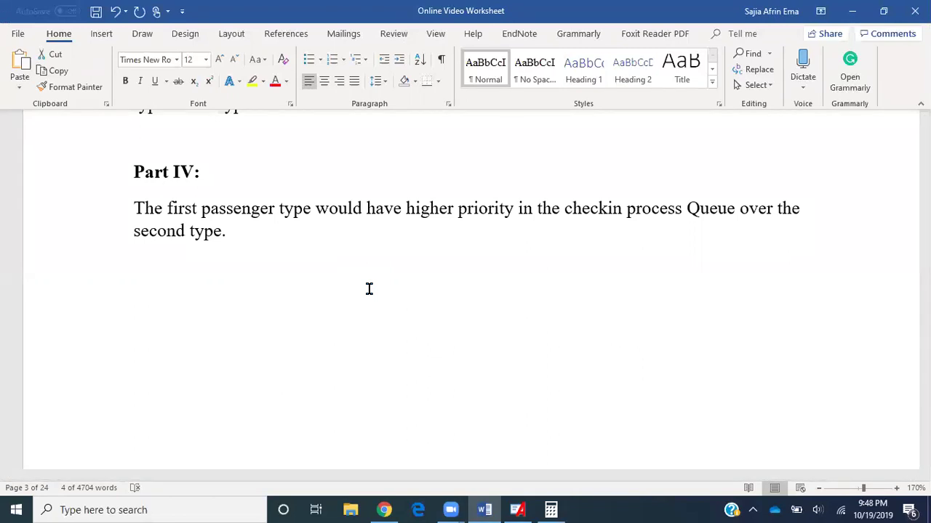
pyautogui.click(520, 509)
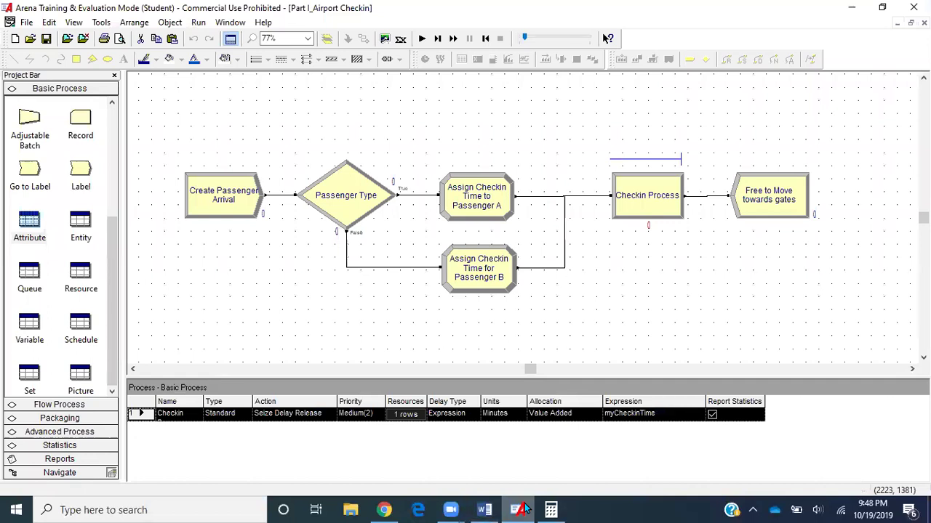
# Add an Attribute assignment named myPriority with a new value of 1 to the Passenger A Assign module and accept it.
pyautogui.doubleClick(474, 195)
pyautogui.click(279, 246)
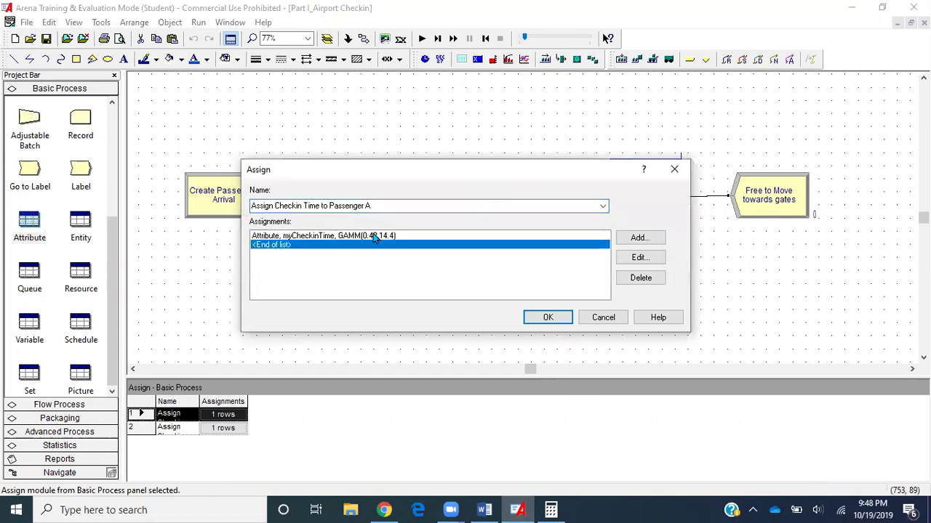
pyautogui.click(638, 237)
pyautogui.click(389, 235)
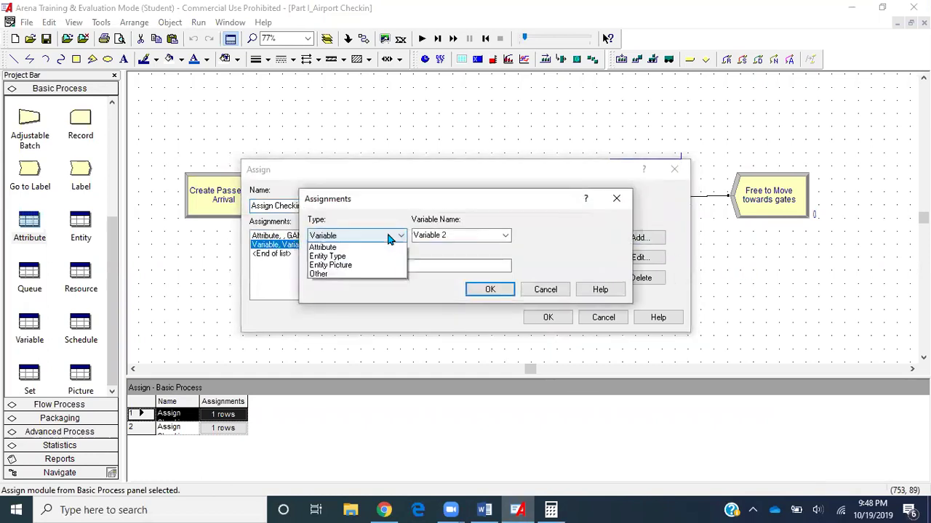
pyautogui.click(346, 274)
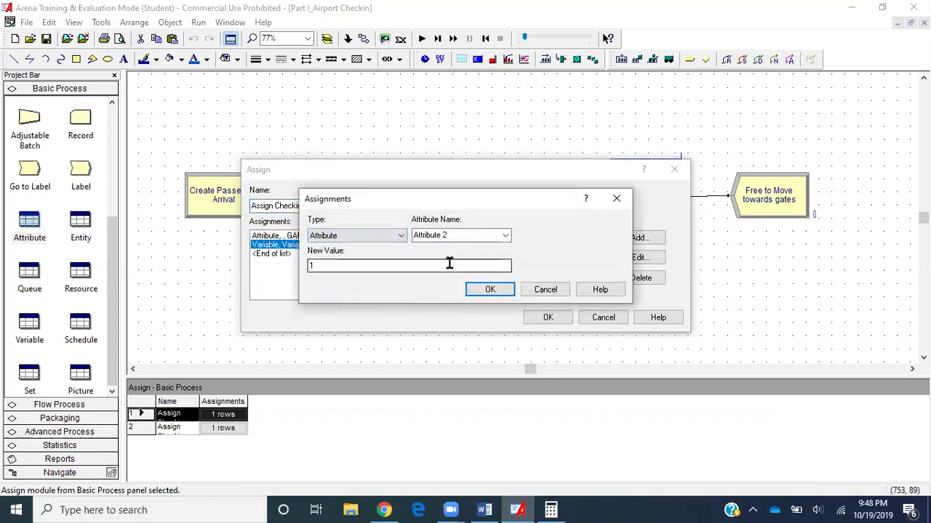
pyautogui.click(486, 234)
pyautogui.write('myP')
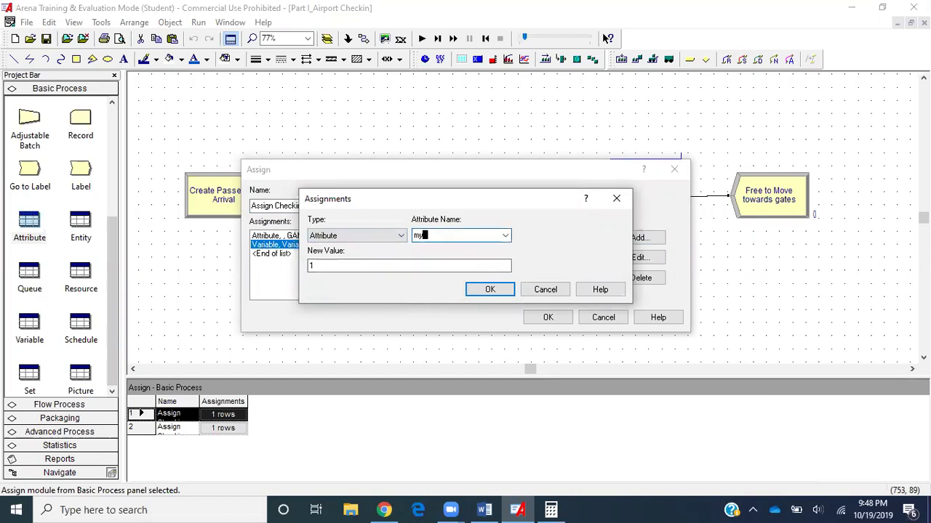
pyautogui.write('riority')
pyautogui.click(482, 263)
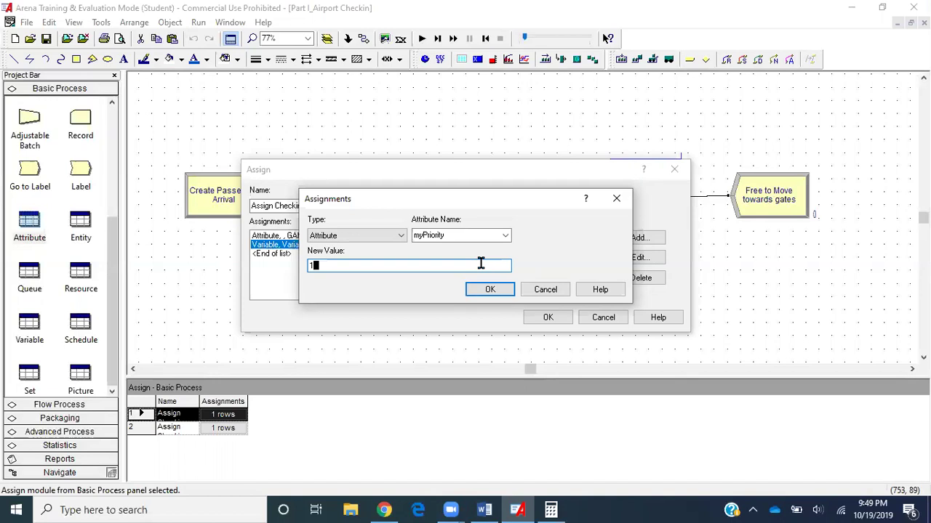
pyautogui.press('Return')
pyautogui.click(546, 317)
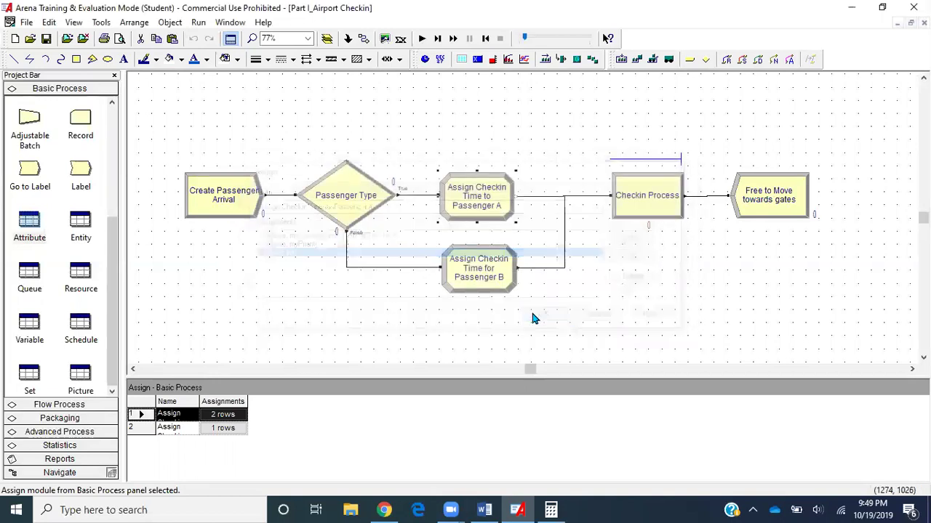
# Add an Attribute assignment for the existing myPriority with a new value of 2 to the Passenger B Assign module and accept it.
pyautogui.doubleClick(484, 268)
pyautogui.click(292, 244)
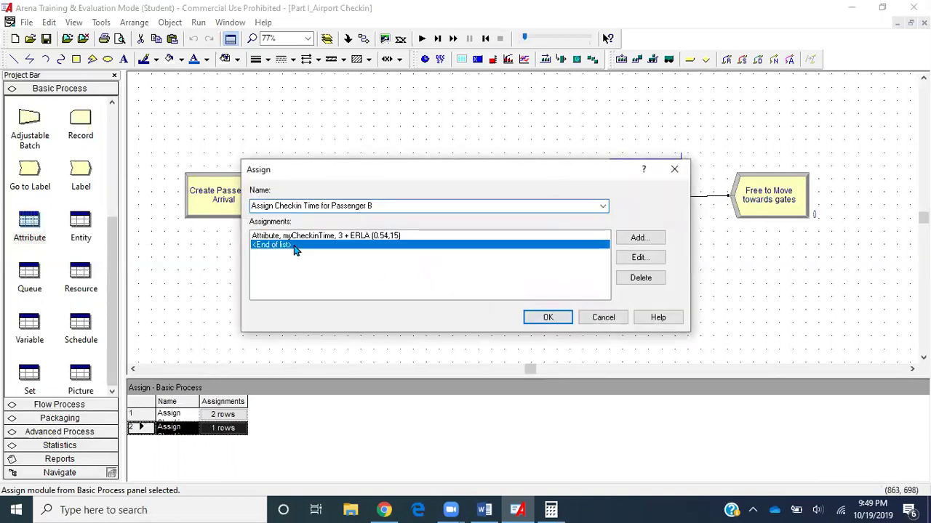
pyautogui.click(642, 240)
pyautogui.click(399, 236)
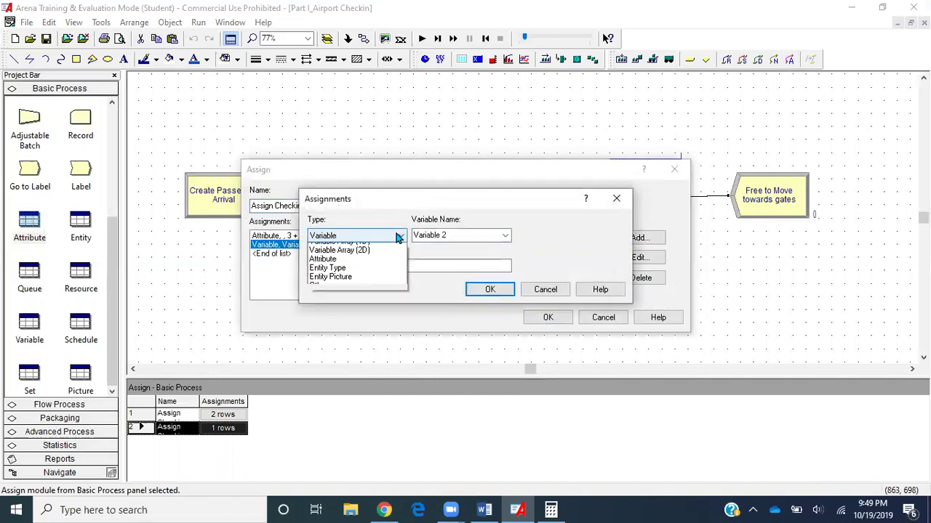
pyautogui.click(353, 276)
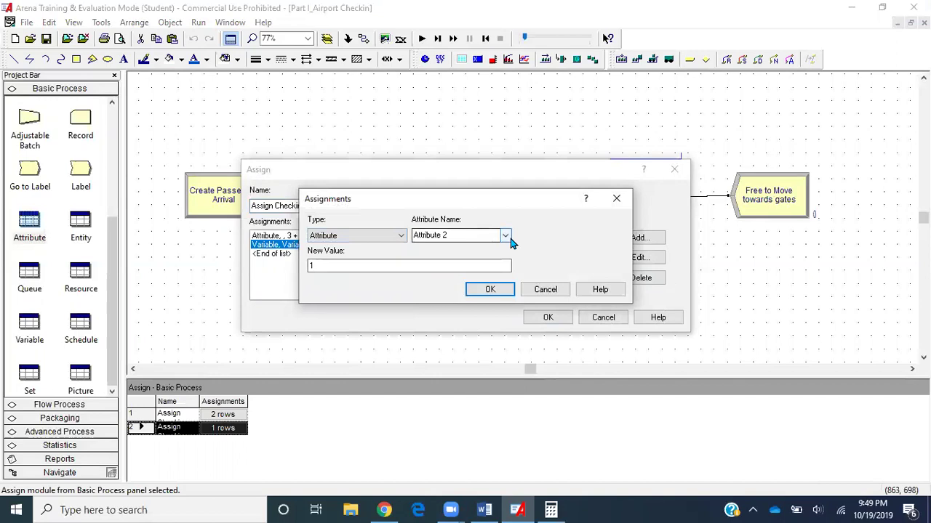
pyautogui.click(505, 236)
pyautogui.scroll(-1, 459, 306)
pyautogui.click(456, 301)
pyautogui.click(432, 266)
pyautogui.write('2')
pyautogui.press('Return')
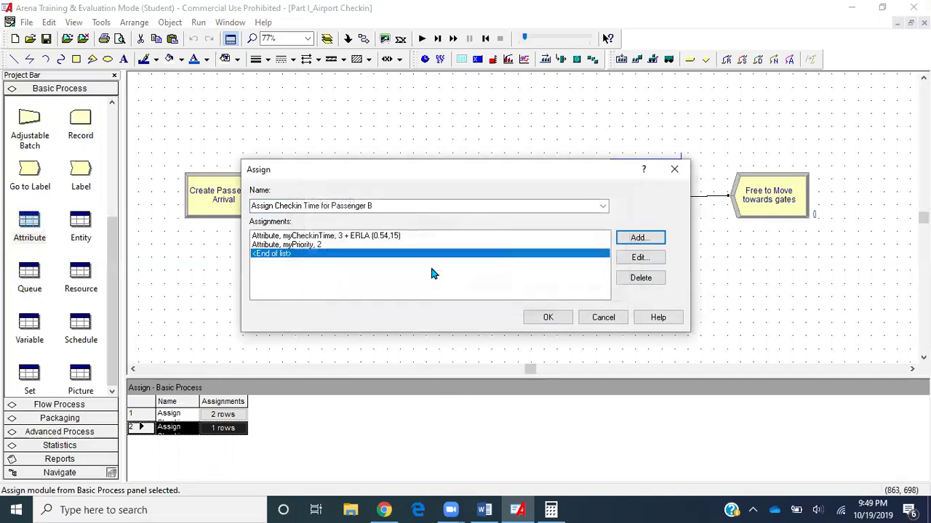
pyautogui.click(544, 317)
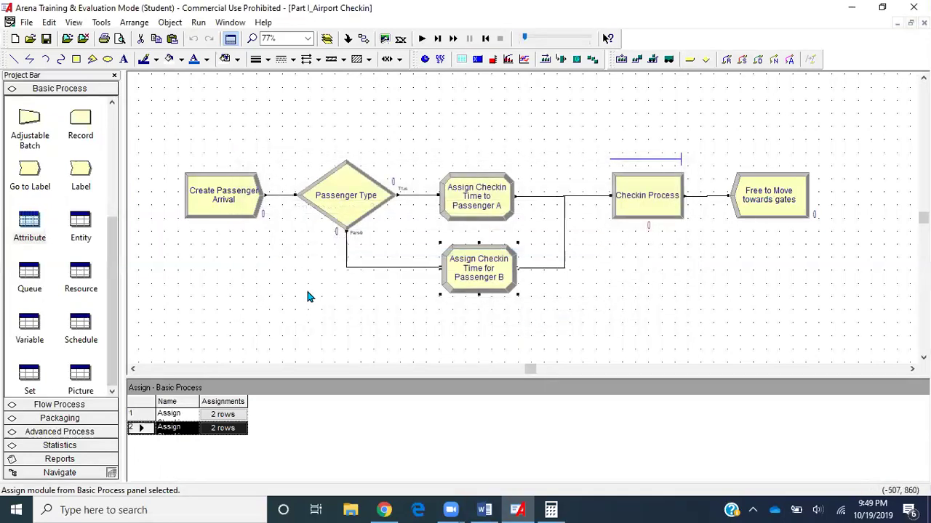
# Set the Checkin Process.Queue type to Lowest Attribute Value with myPriority as its attribute, and save the model.
pyautogui.click(30, 283)
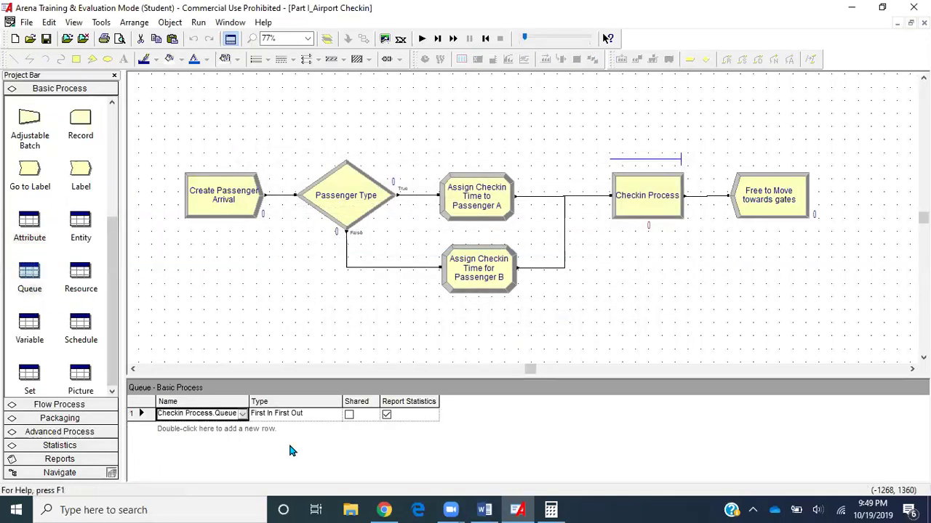
pyautogui.click(304, 421)
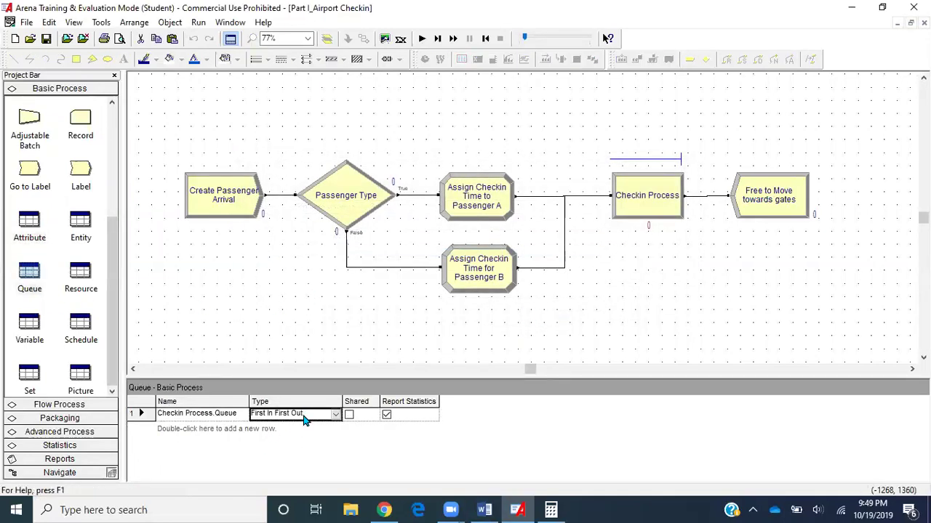
pyautogui.click(335, 419)
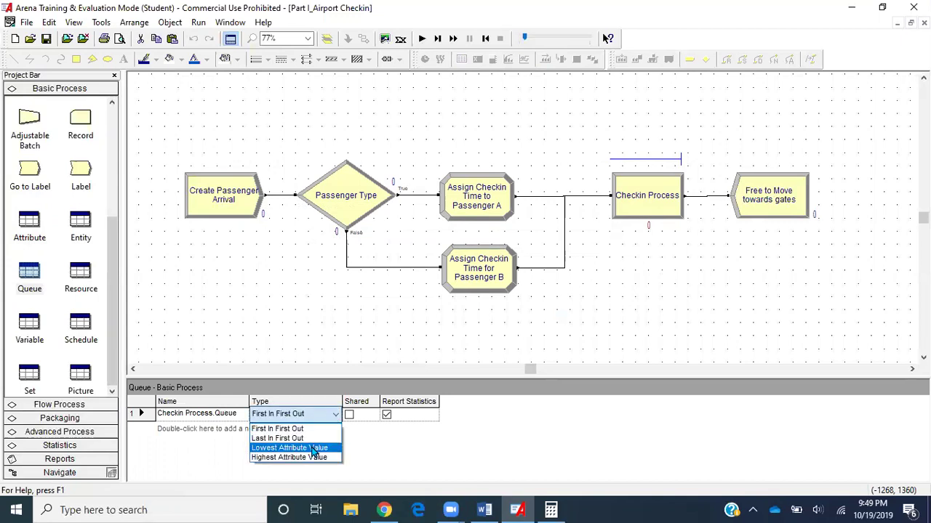
pyautogui.click(314, 448)
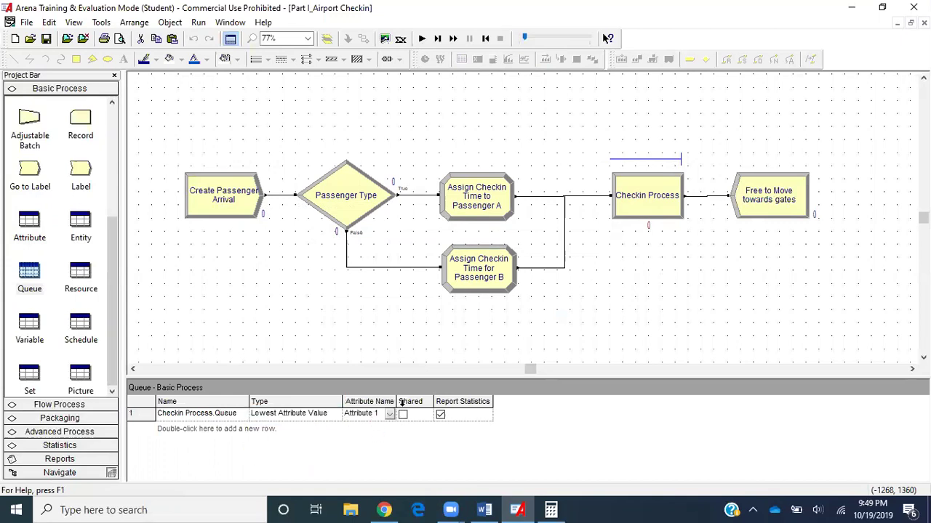
pyautogui.click(393, 420)
pyautogui.scroll(-3, 371, 465)
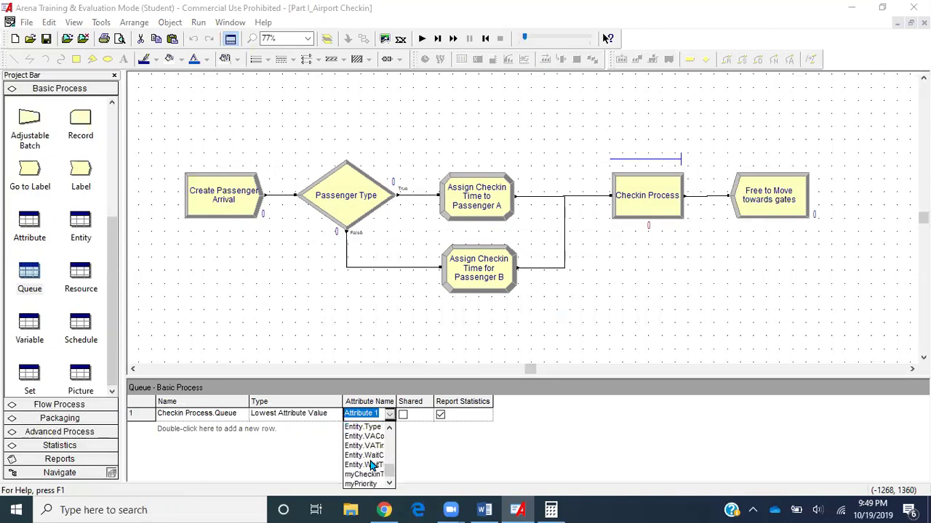
pyautogui.click(364, 484)
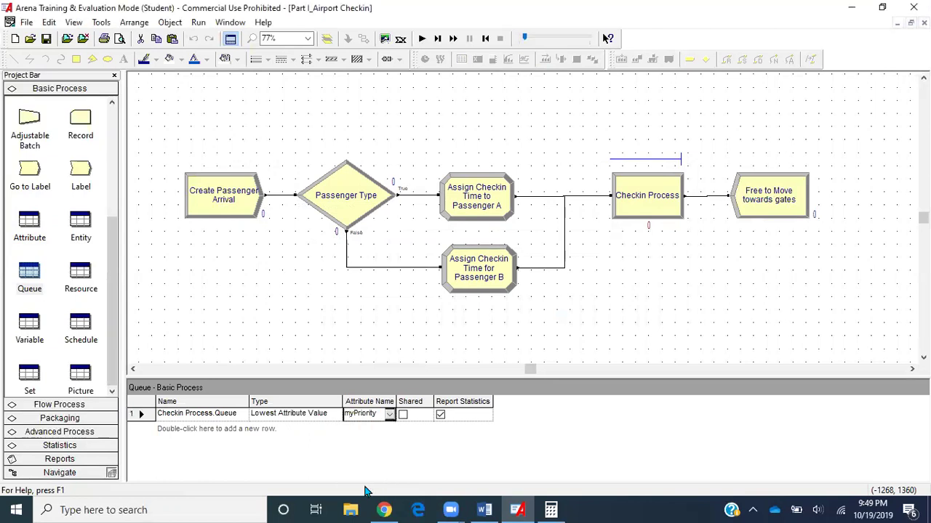
pyautogui.click(47, 41)
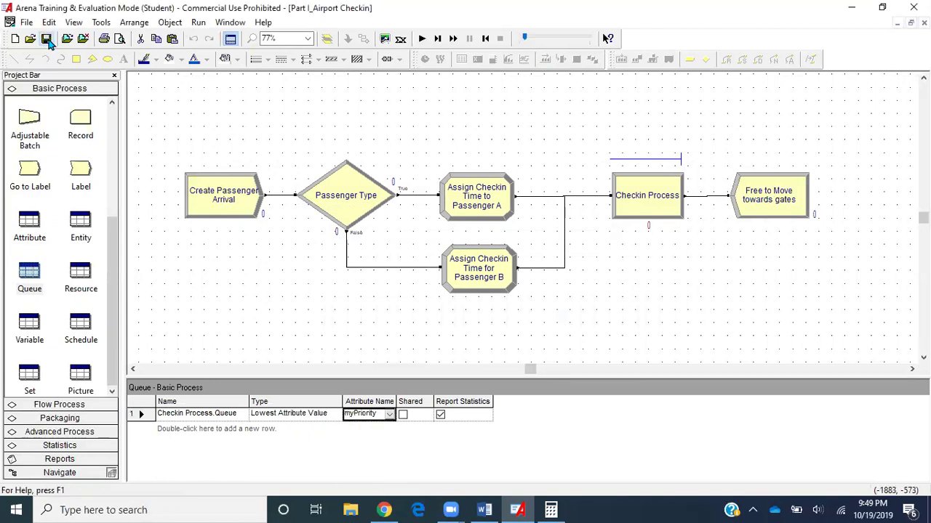
# Fast-forward the simulation with the priority queue to completion, open the Category Overview results, and end the run.
pyautogui.click(453, 38)
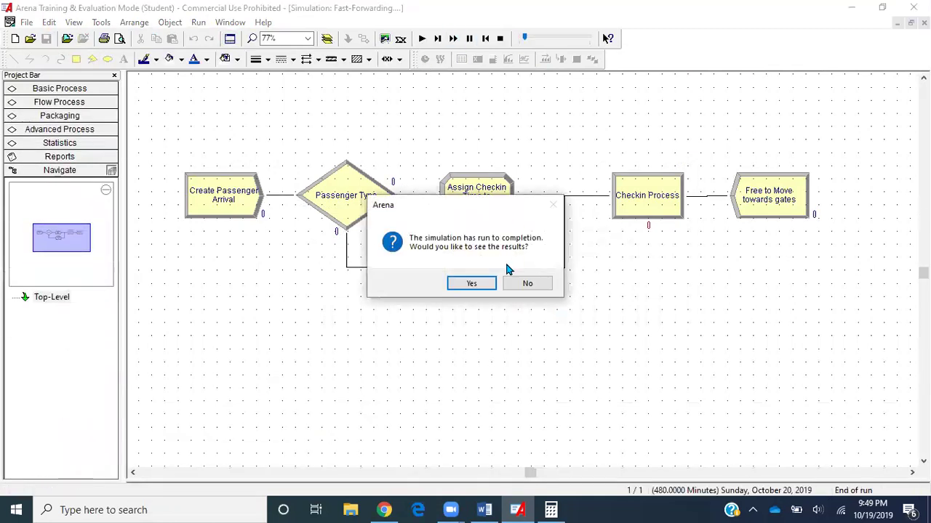
pyautogui.click(466, 284)
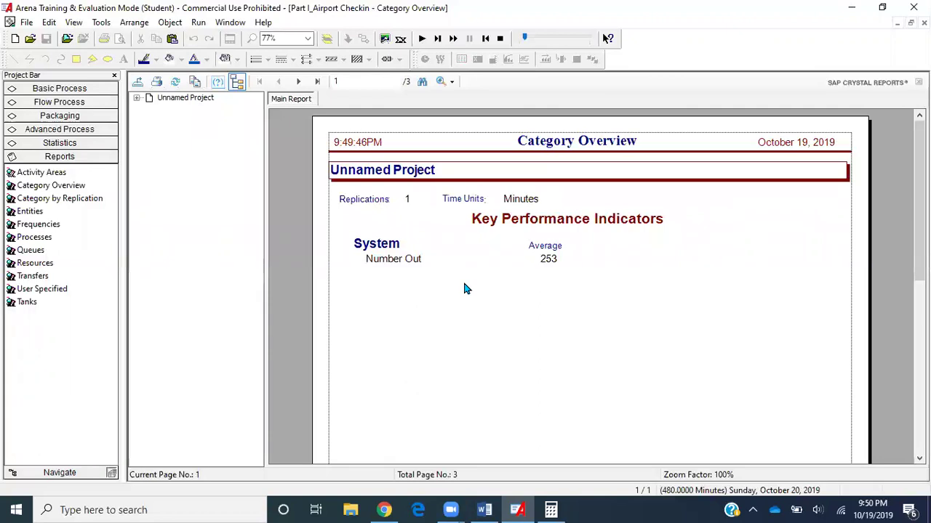
pyautogui.click(500, 39)
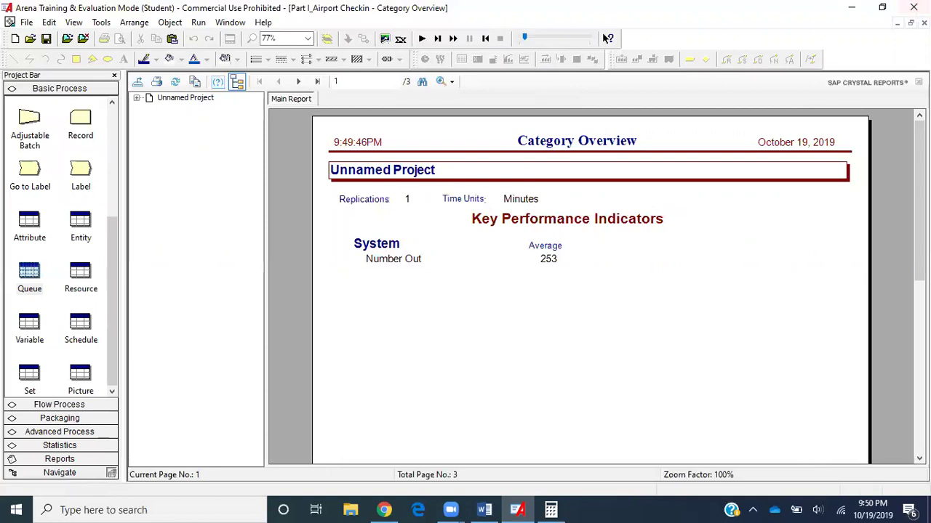